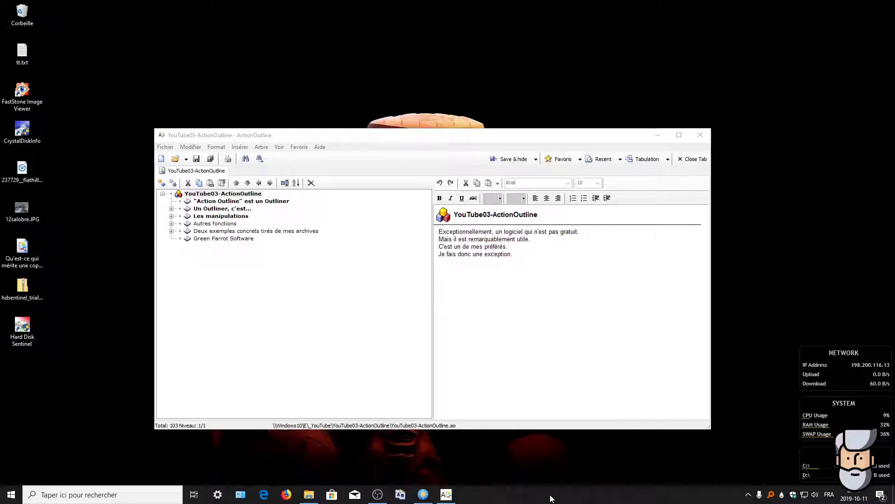
Step: Select the "Action Outline" est un Outliner topic to show its note about Think Tank, More and Grandview
left_click(446, 494)
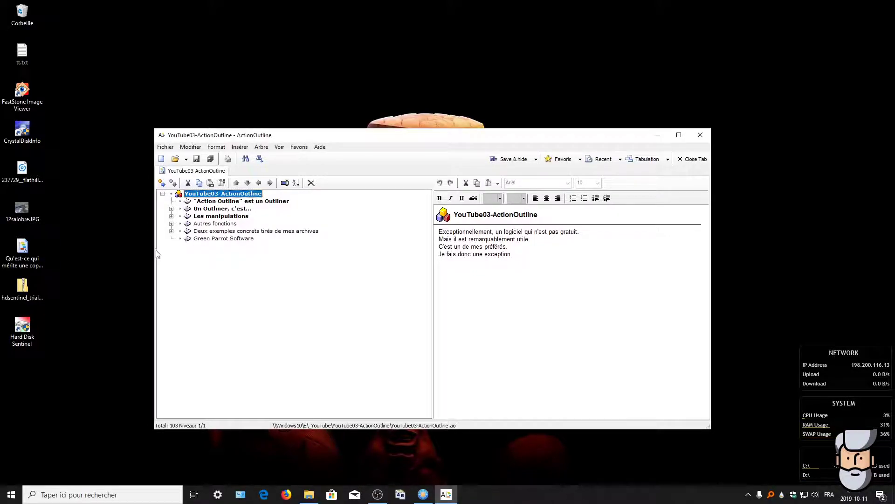
left_click(230, 202)
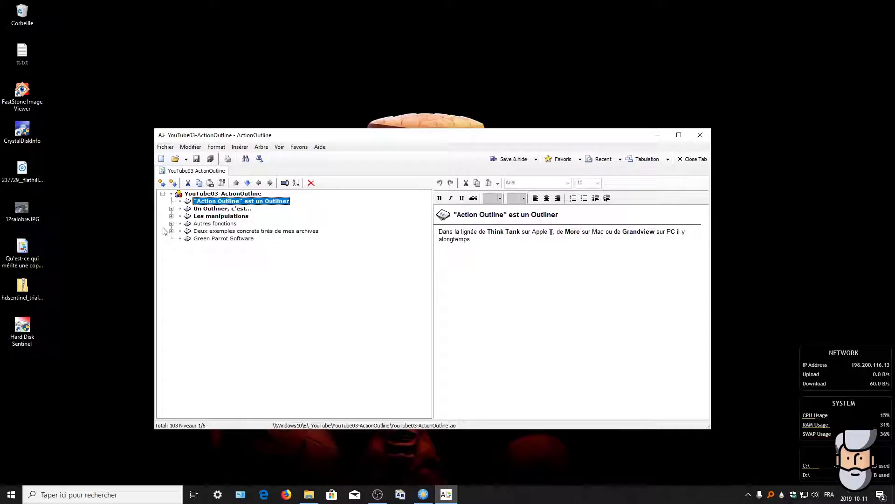
Step: Select "Un Outliner, c'est..." to show its note on organising information in hierarchical trees
left_click(209, 209)
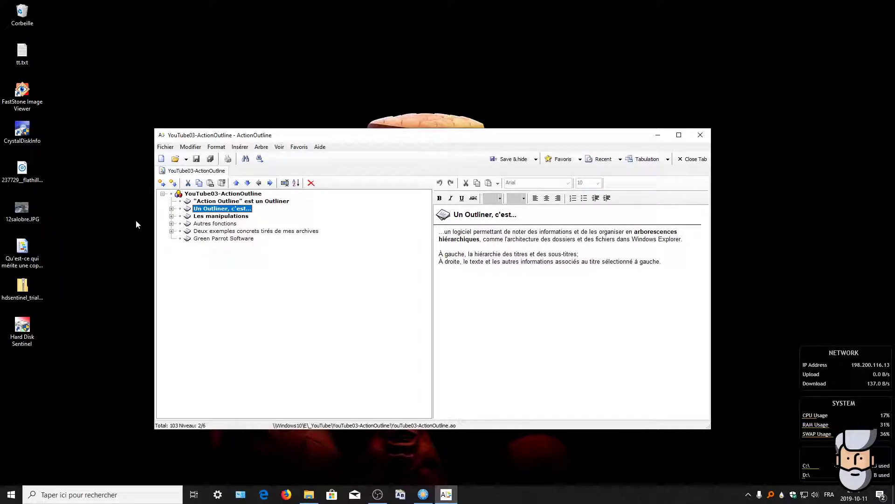
Step: Expand "Un Outliner, c'est...", highlight 'centrale' and 'l'aisance' in "Toute l'originalité", then open "Selon les projets"
left_click(171, 208)
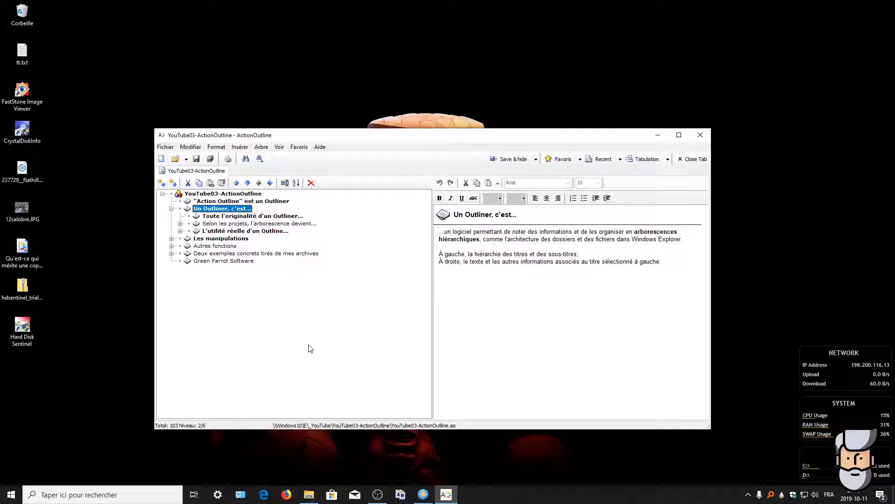
left_click(235, 216)
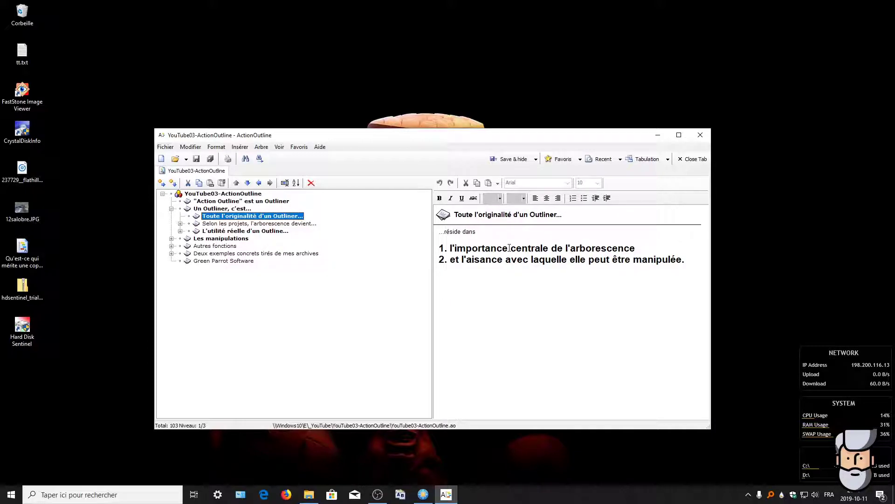
left_click_drag(511, 248, 548, 249)
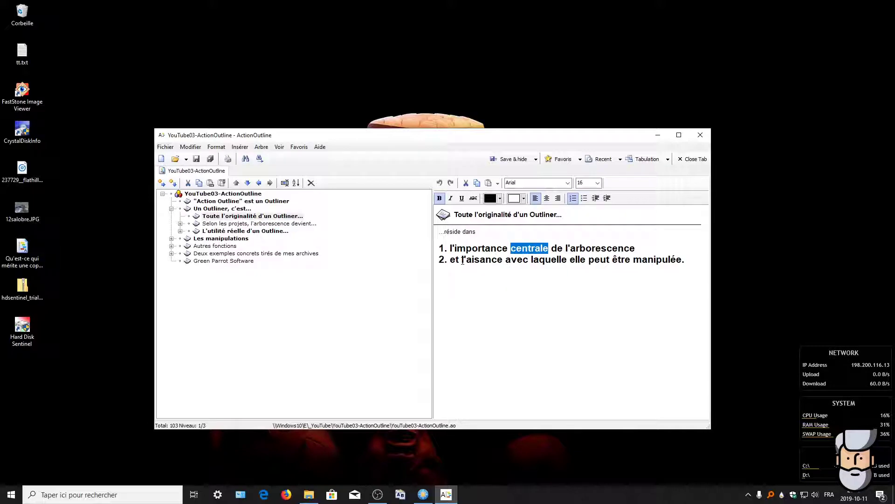
left_click_drag(463, 260, 503, 260)
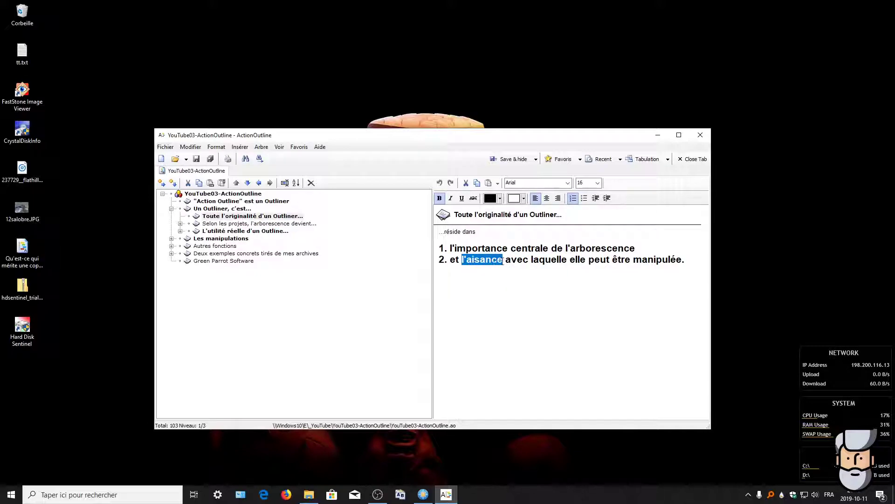
left_click(277, 274)
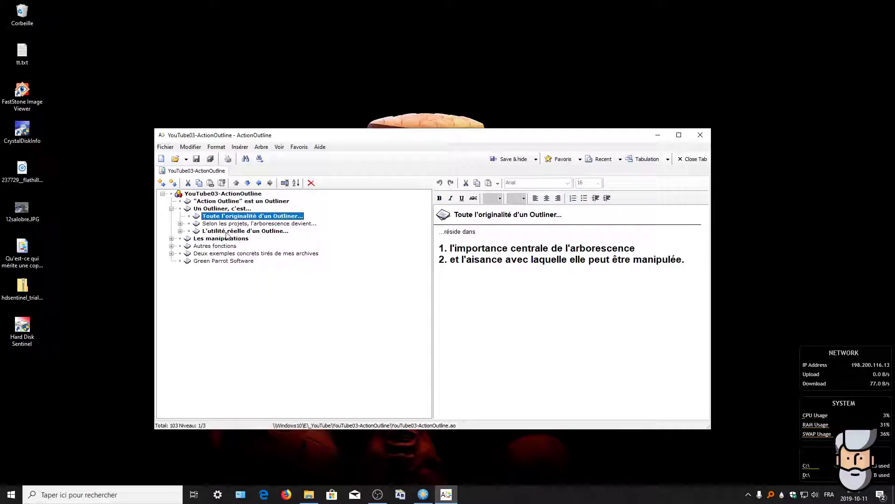
left_click(220, 225)
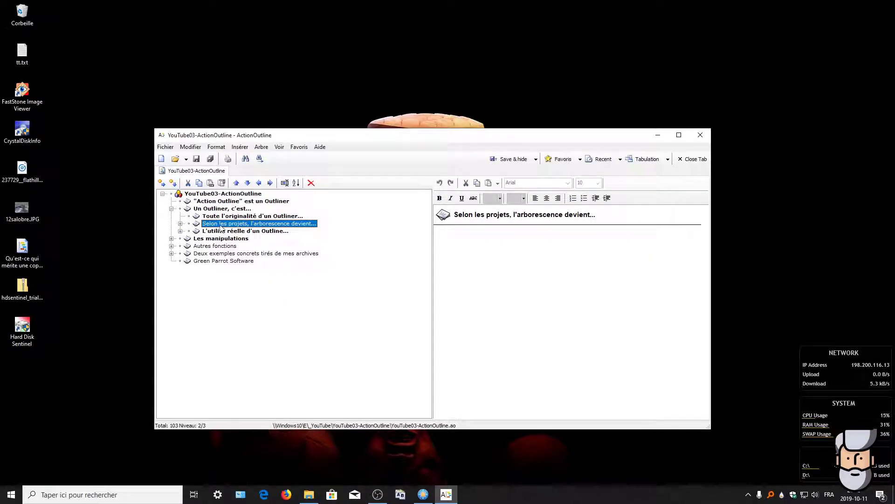
Step: Expand "Selon les projets" and "Une liste...", browsing the d'épicerie and recettes favorites sublists
left_click(180, 223)
left_click(220, 231)
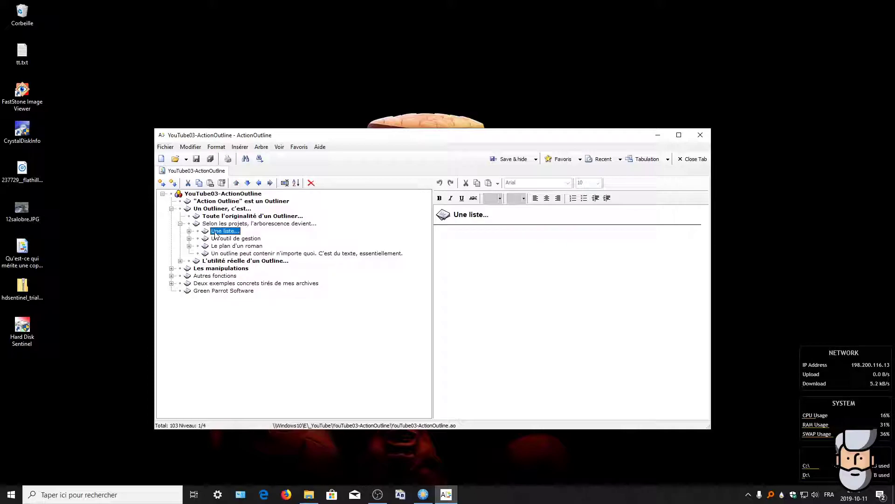
left_click(189, 230)
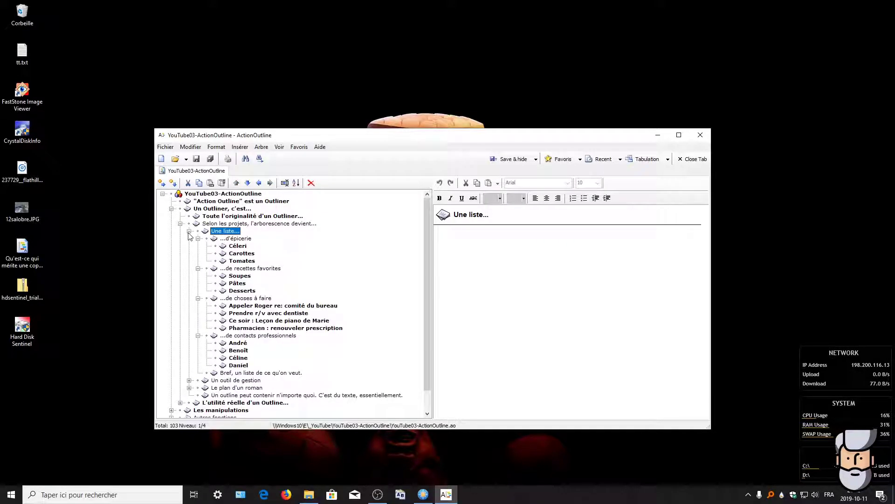
left_click(230, 240)
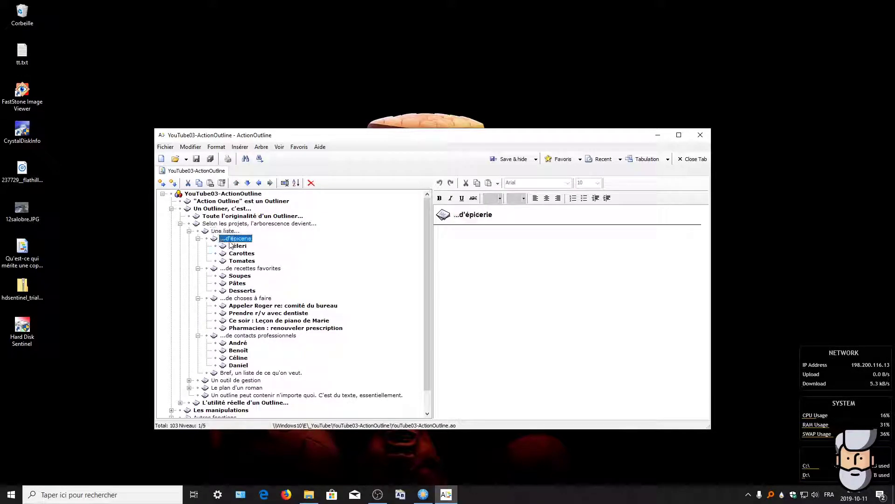
left_click(198, 238)
left_click(232, 246)
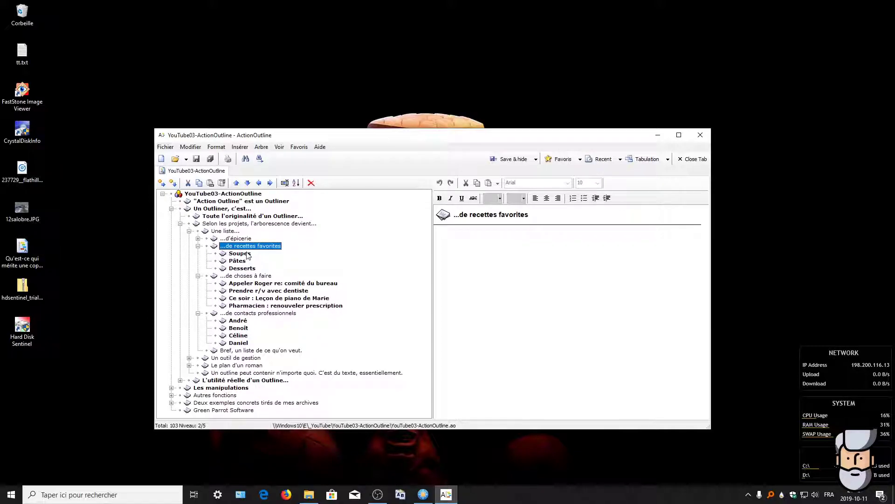
left_click(197, 245)
Step: Browse the choses à faire and contacts professionnels sublists, fold "Une liste...", and open "Un outil de gestion"
left_click(251, 254)
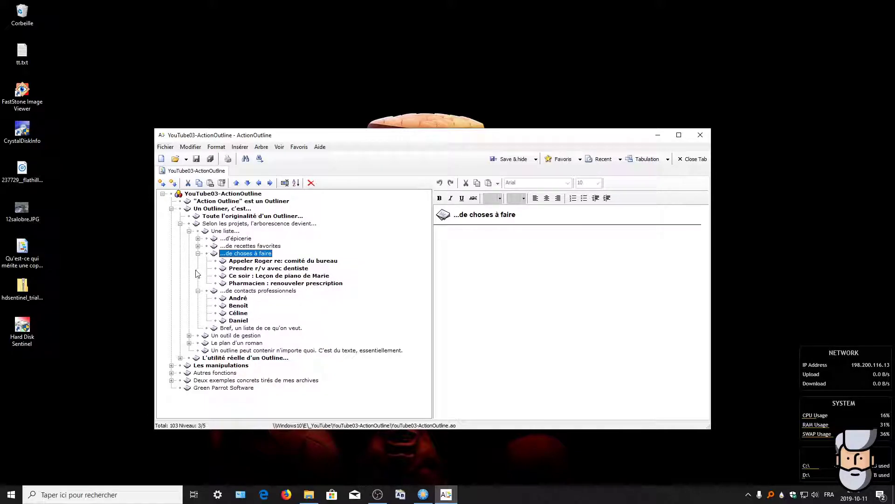
left_click(198, 254)
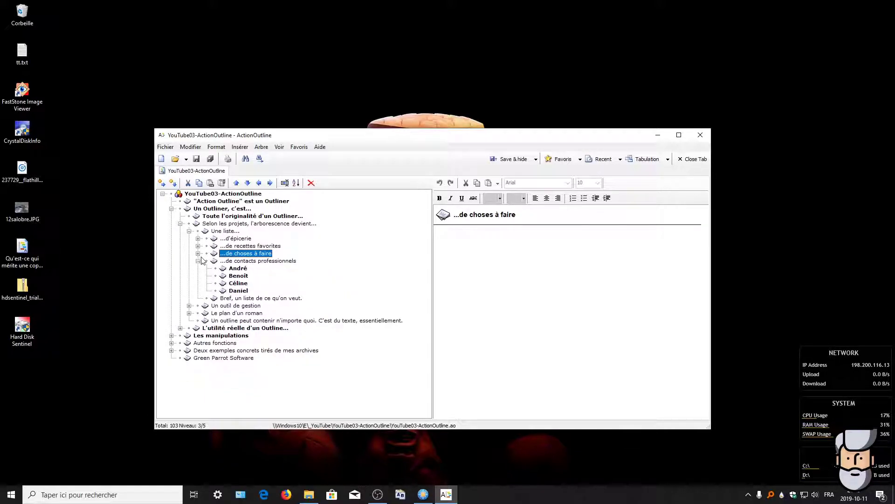
left_click(248, 262)
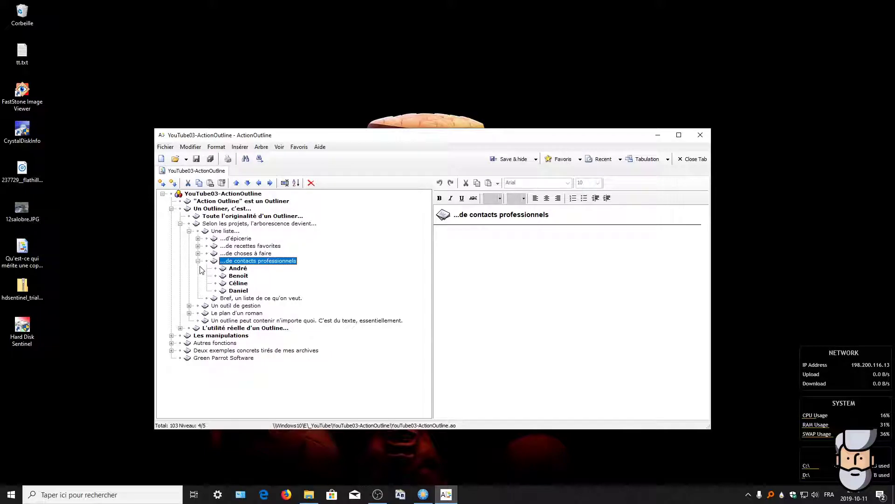
left_click(236, 299)
left_click(197, 261)
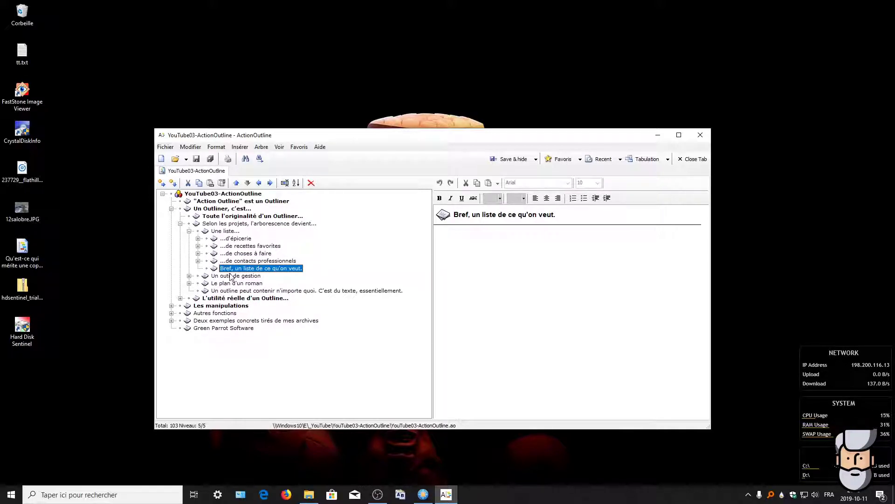
left_click(189, 231)
left_click(223, 239)
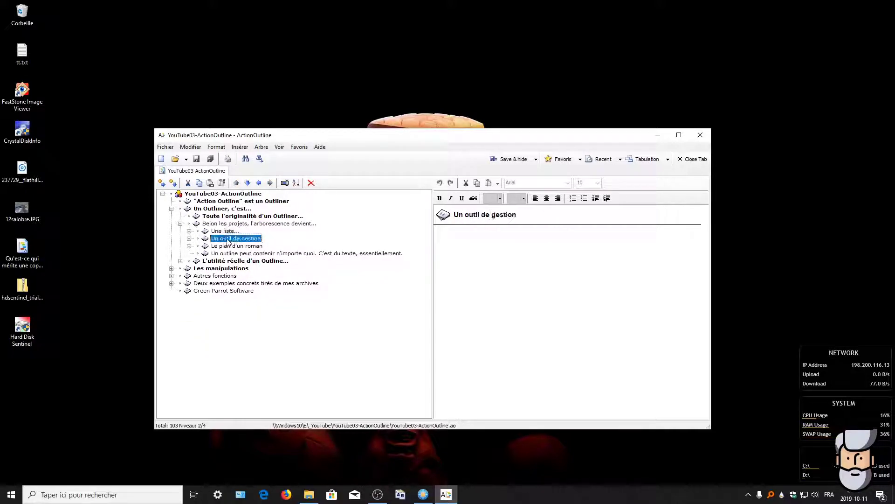
Step: Expand "Un outil de gestion" and browse the Composition du comité members, then fold that branch
left_click(189, 239)
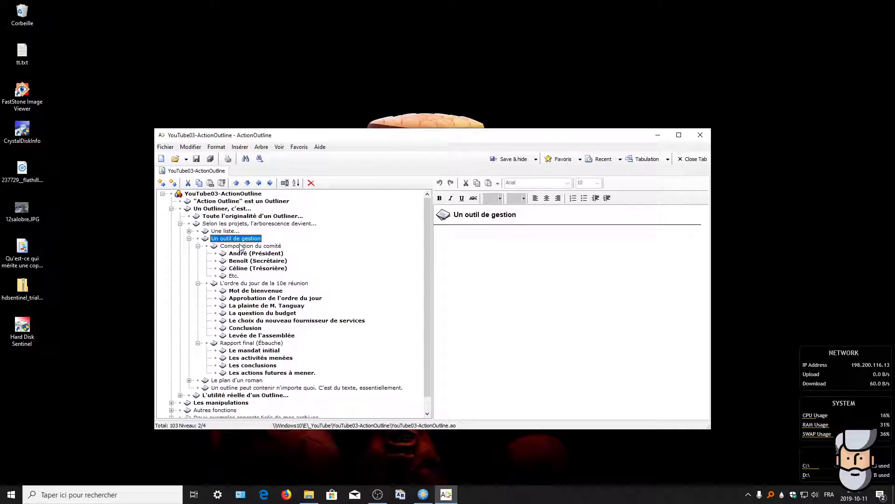
left_click(239, 247)
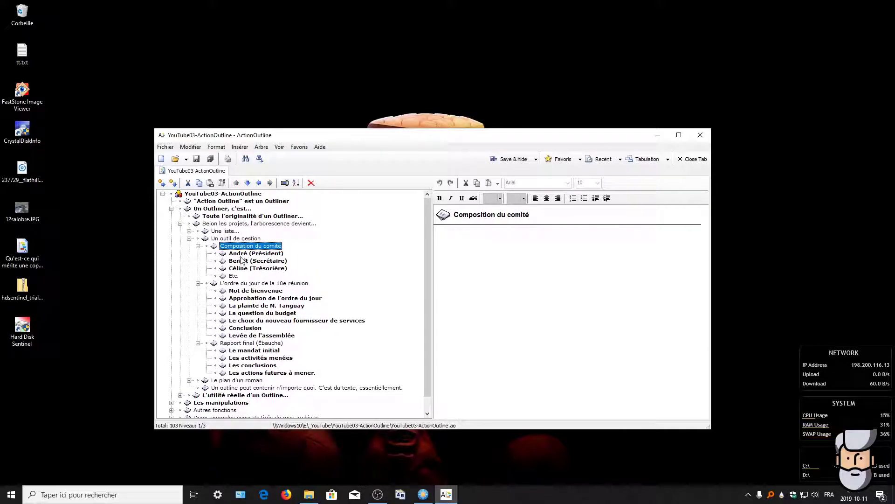
key("Down")
key("Down")
key("Down")
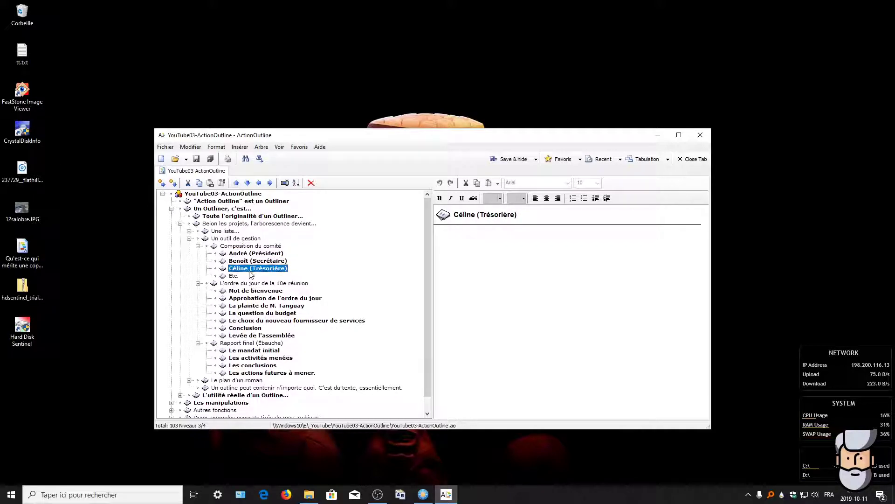
left_click(238, 276)
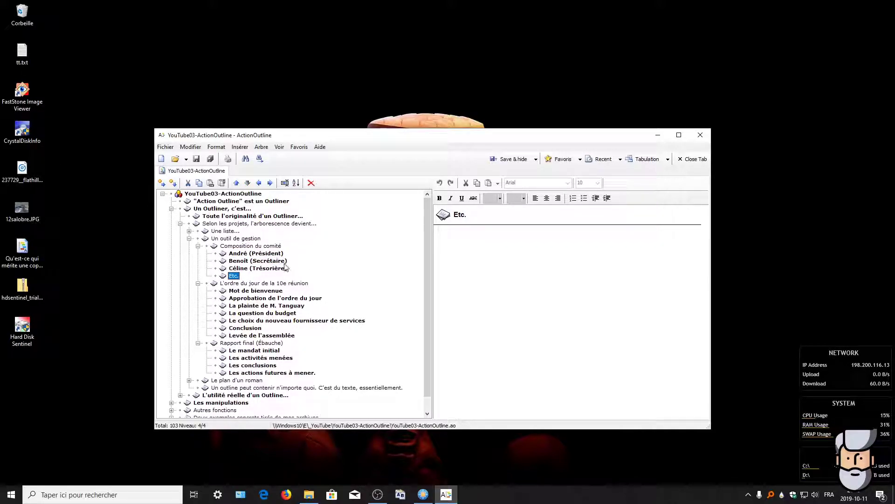
left_click(198, 245)
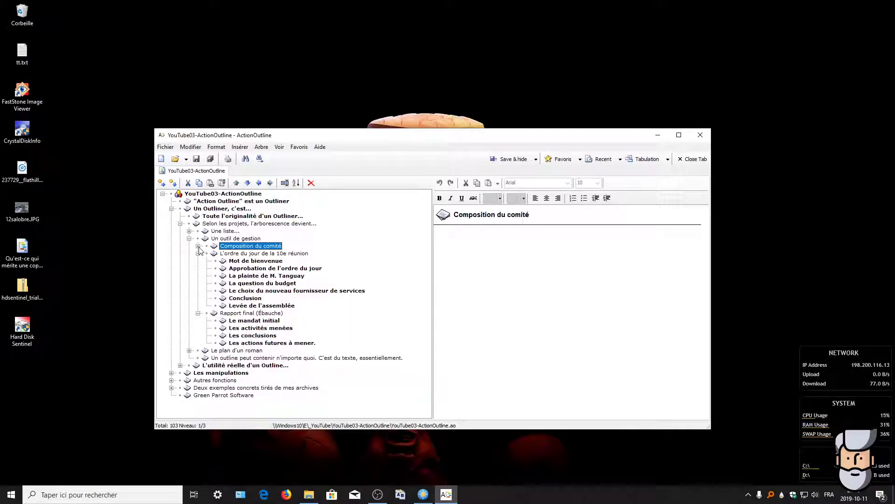
Step: Browse the first agenda items of L'ordre du jour and type ';èelrtwr;tlt' in the complaint item's note
left_click(223, 256)
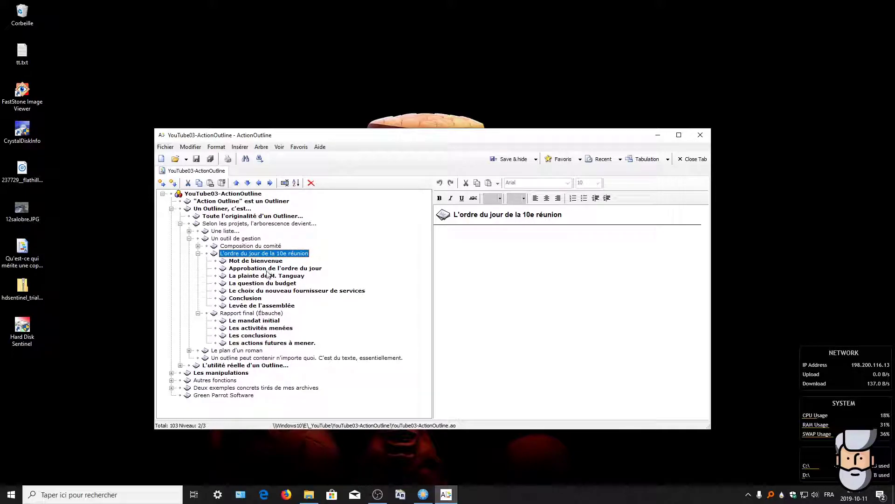
left_click(255, 261)
left_click(251, 269)
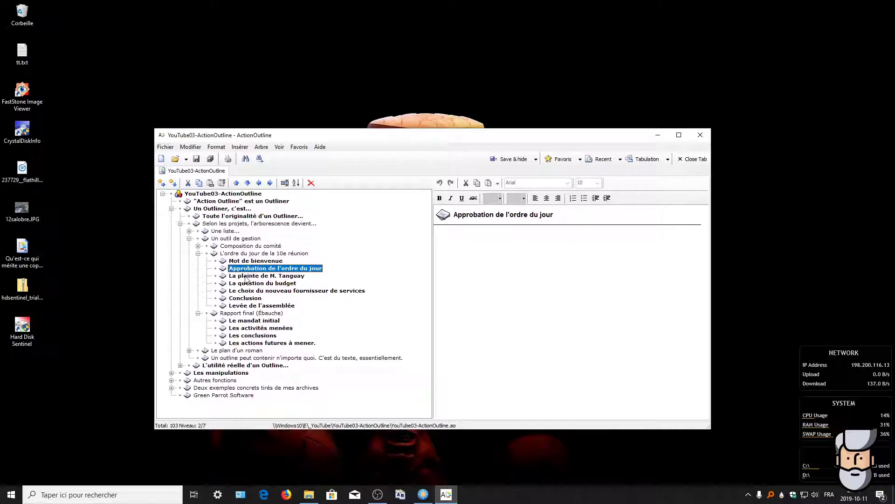
left_click(246, 276)
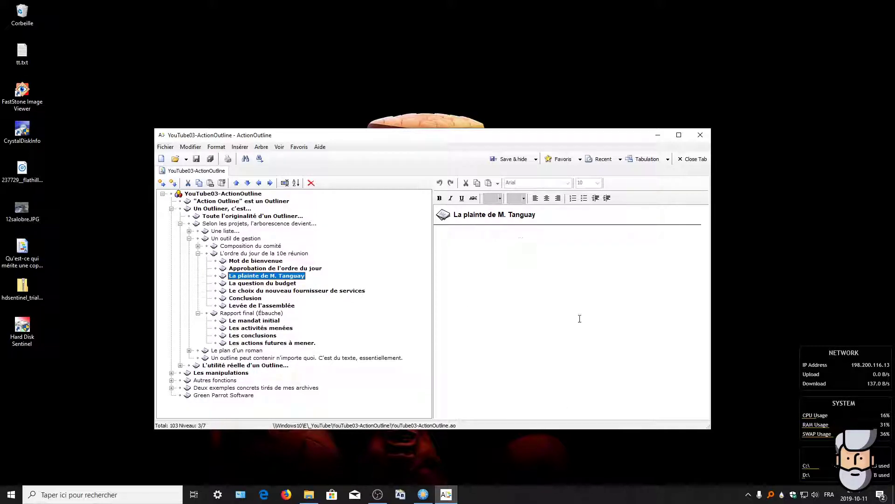
left_click(463, 235)
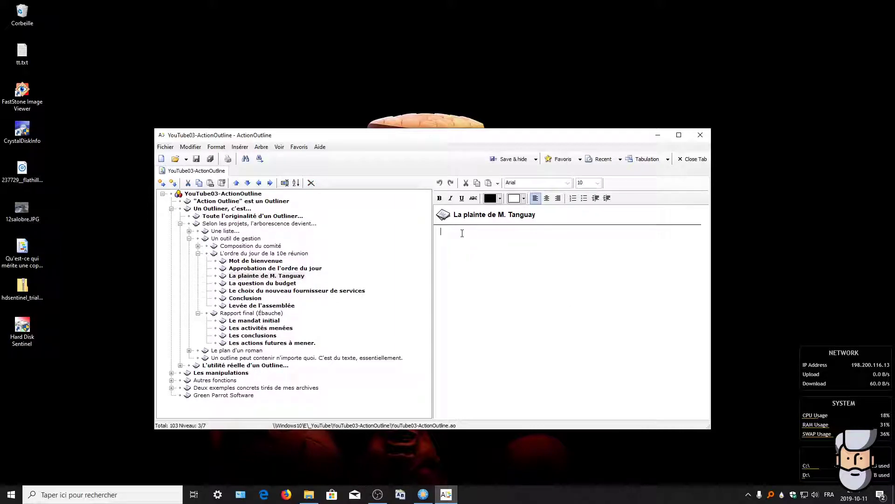
type(";èelrtwr;tlt")
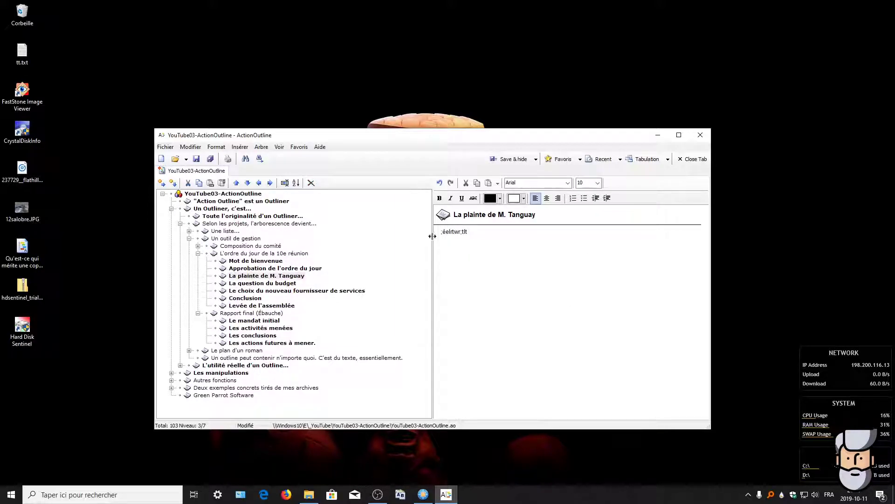
Step: View the budget, supplier, Conclusion and Levée de l'assemblée items, then fold the agenda branch
left_click(242, 283)
left_click(240, 290)
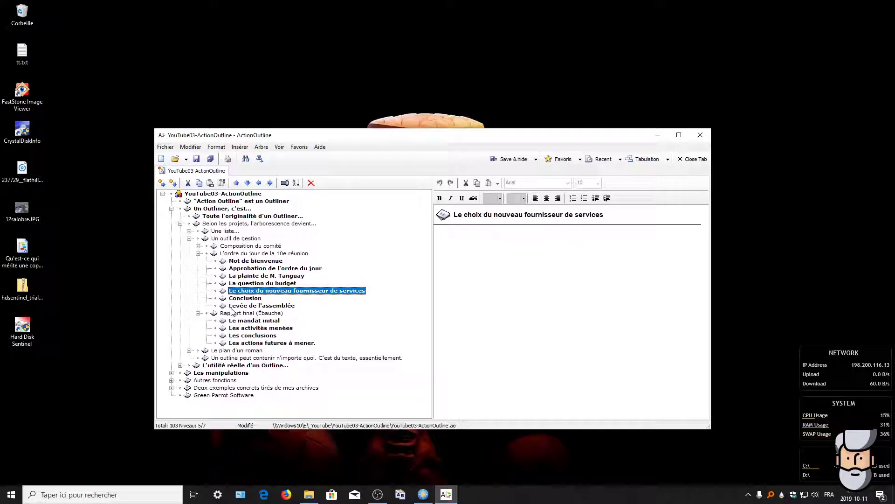
left_click(242, 298)
left_click(235, 306)
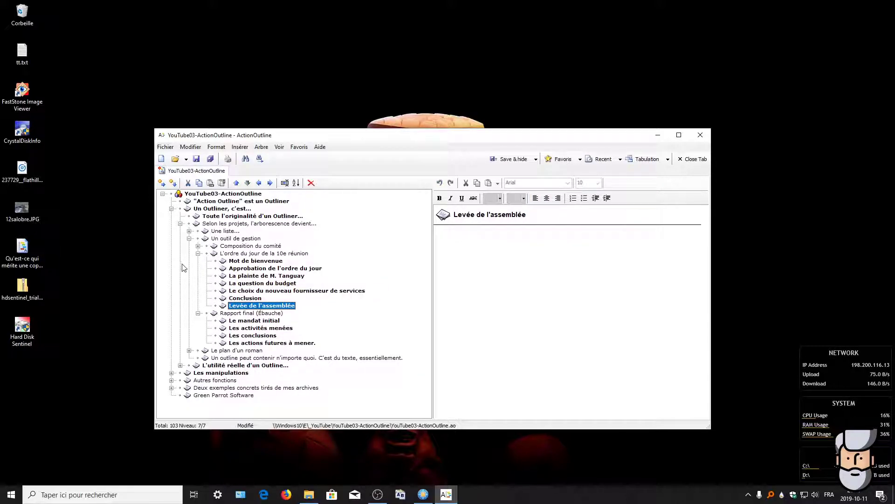
left_click(198, 254)
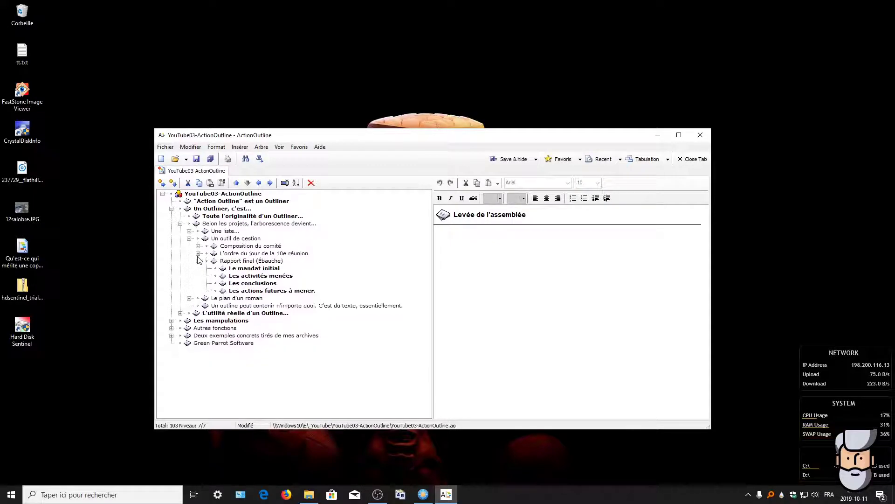
Step: Step through Rapport final (Ébauche) down to "Les actions futures à mener."
key("Down")
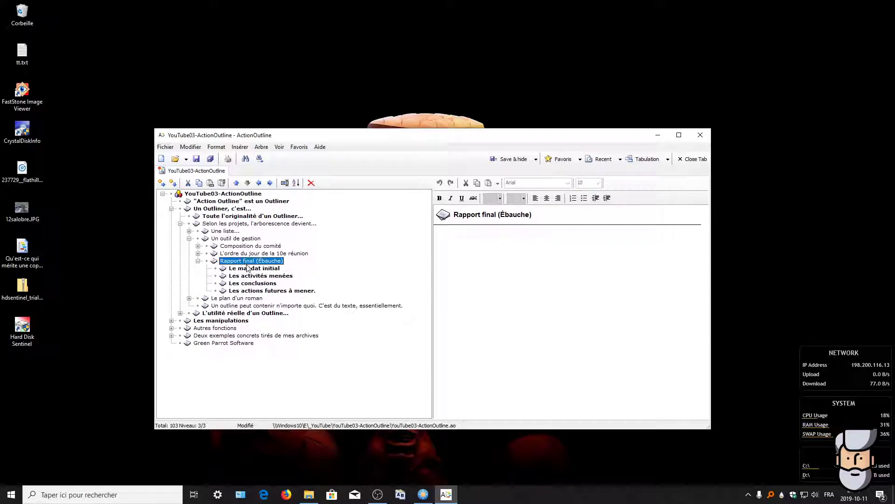
key("Down")
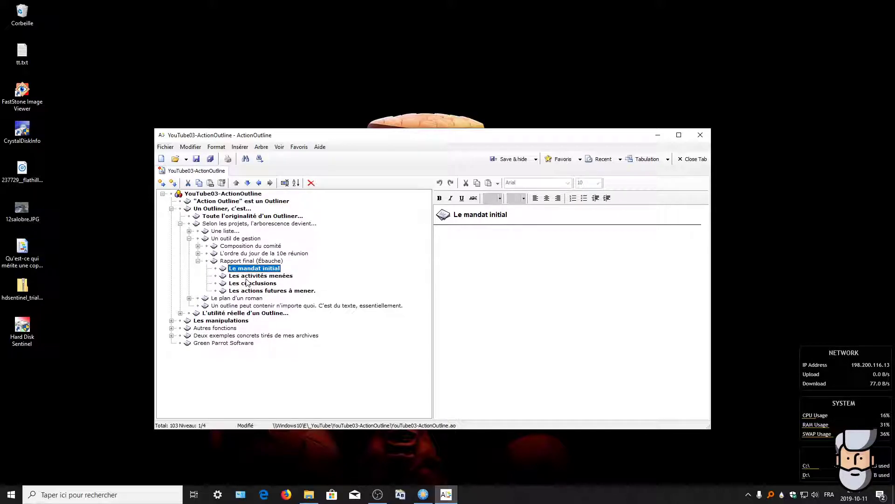
key("Down")
key("Down")
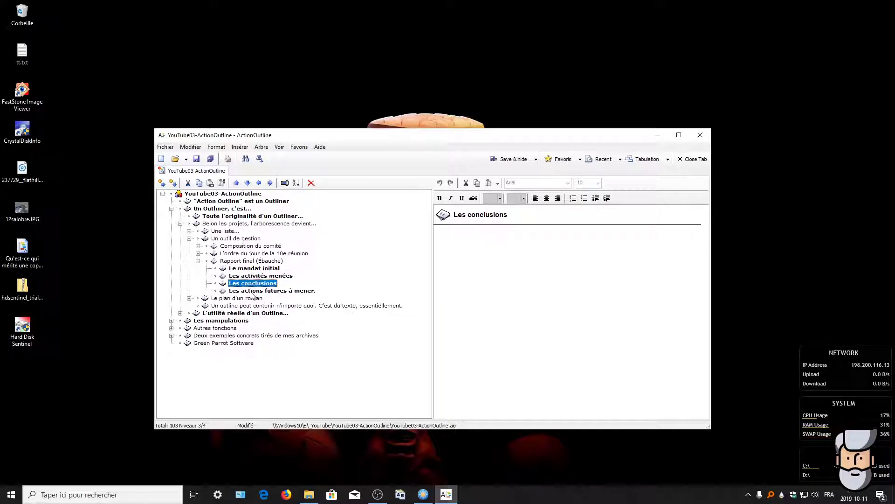
key("Down")
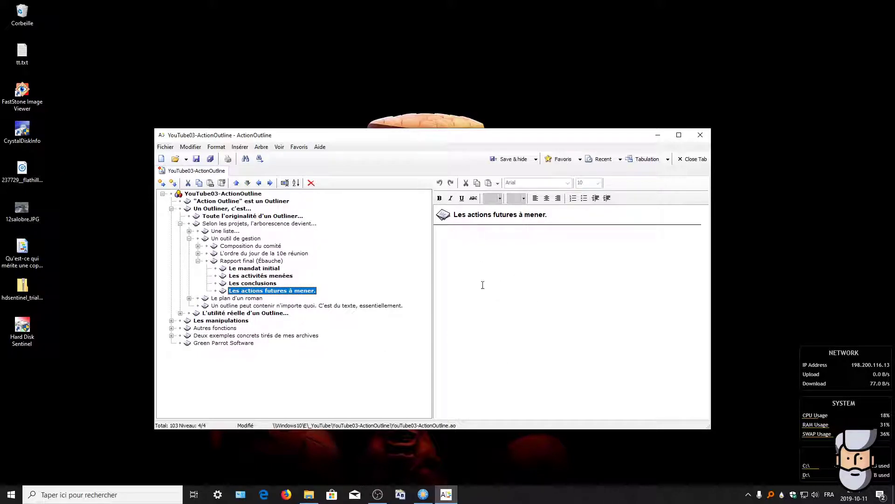
Step: Fold Rapport final and Un outil de gestion, then expand "Le plan d'un roman"
left_click(198, 261)
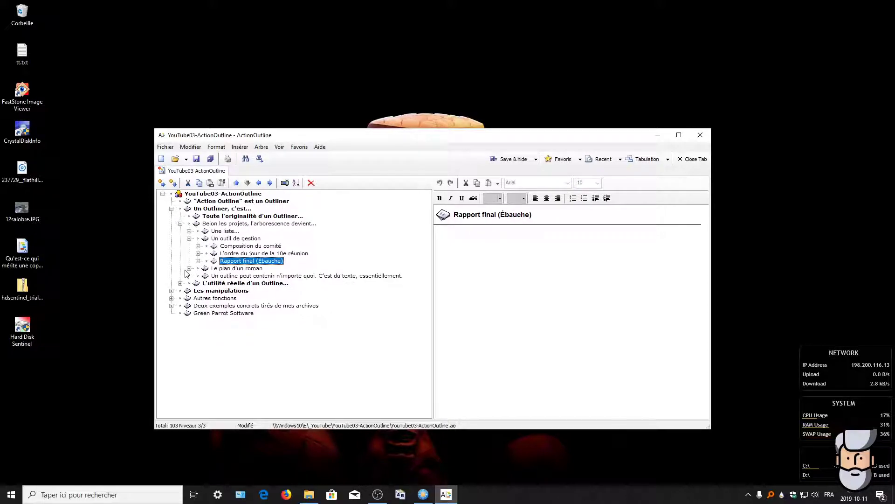
left_click(190, 238)
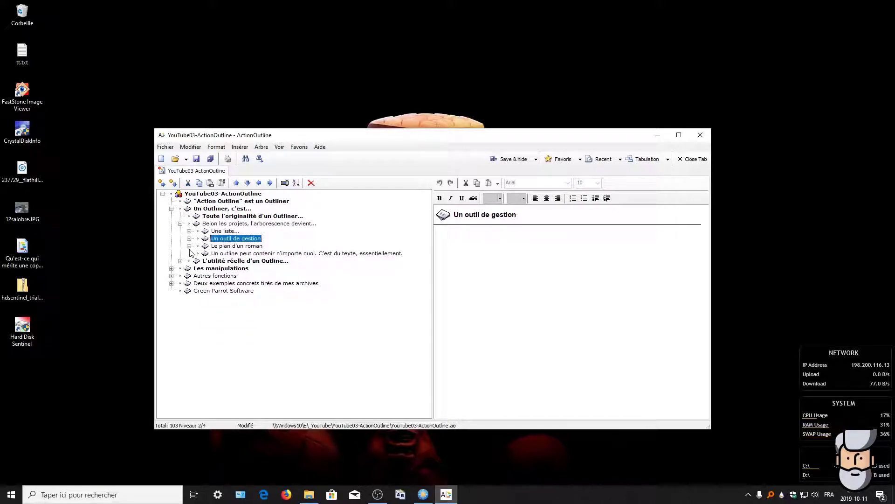
left_click(197, 246)
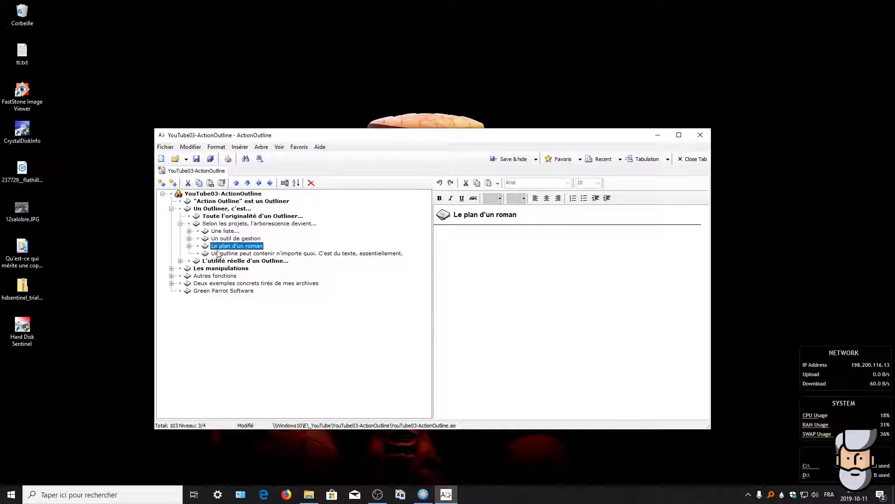
left_click(189, 246)
Step: Expand Notes de recherche, view each research topic from Les personnages to Etc., then fold it
left_click(198, 253)
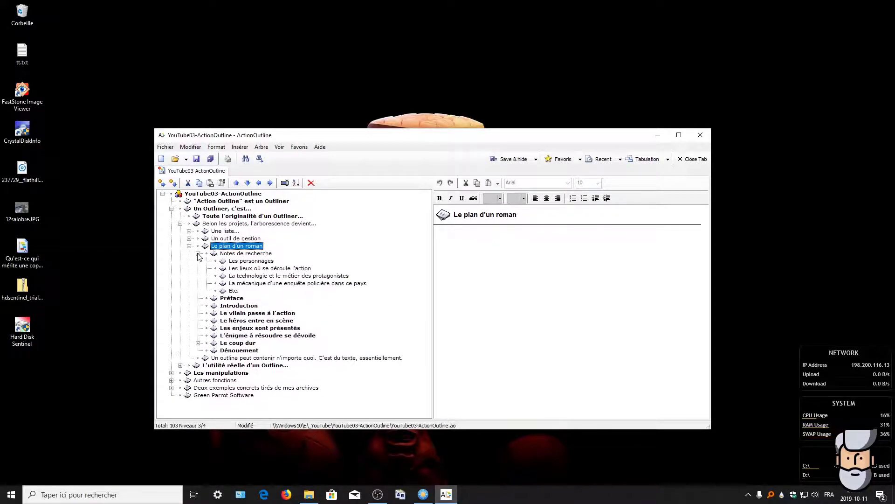
left_click(230, 253)
left_click(255, 262)
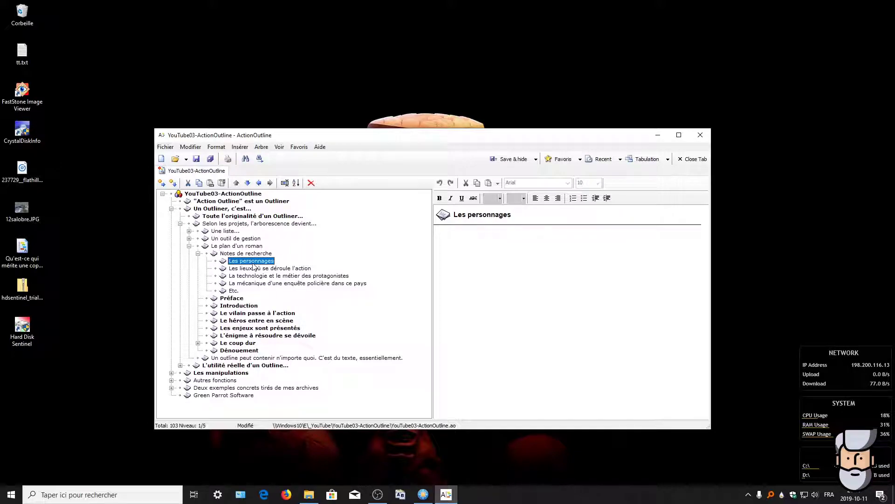
left_click(260, 269)
left_click(253, 277)
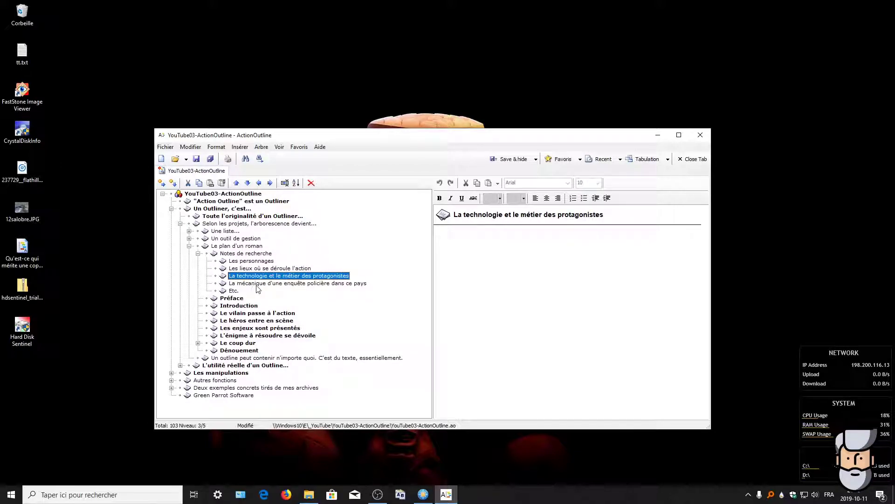
left_click(288, 283)
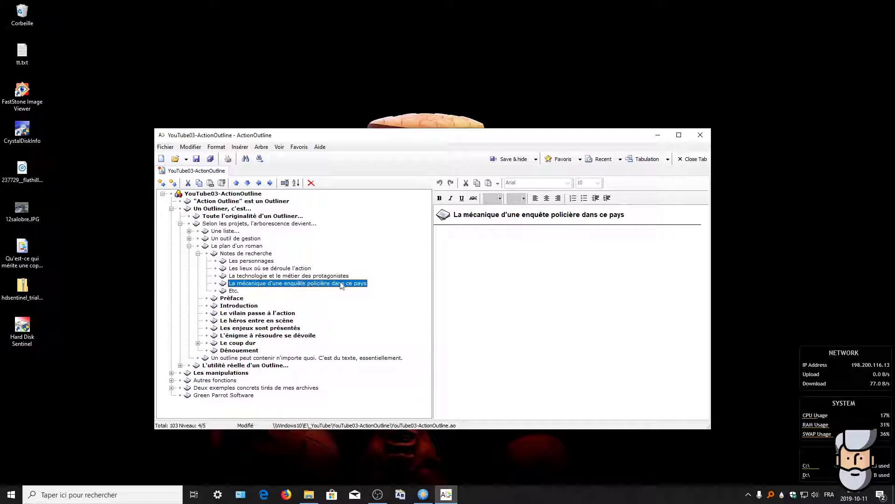
left_click(235, 291)
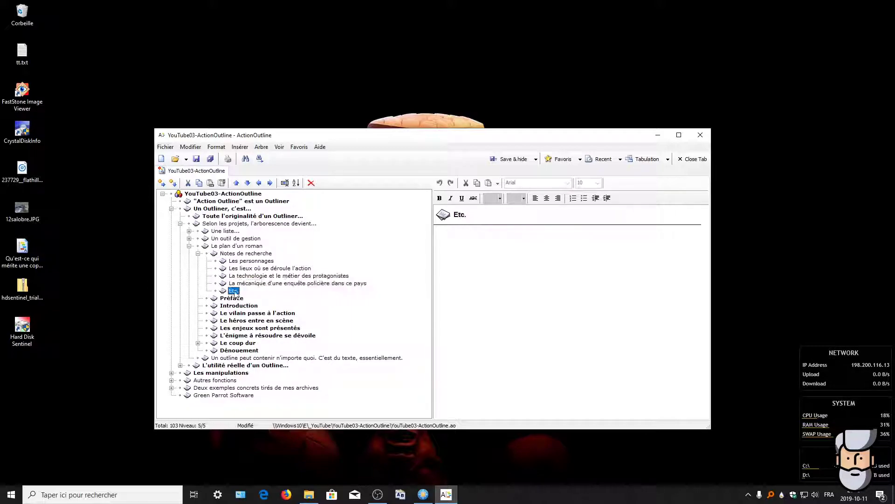
left_click(197, 253)
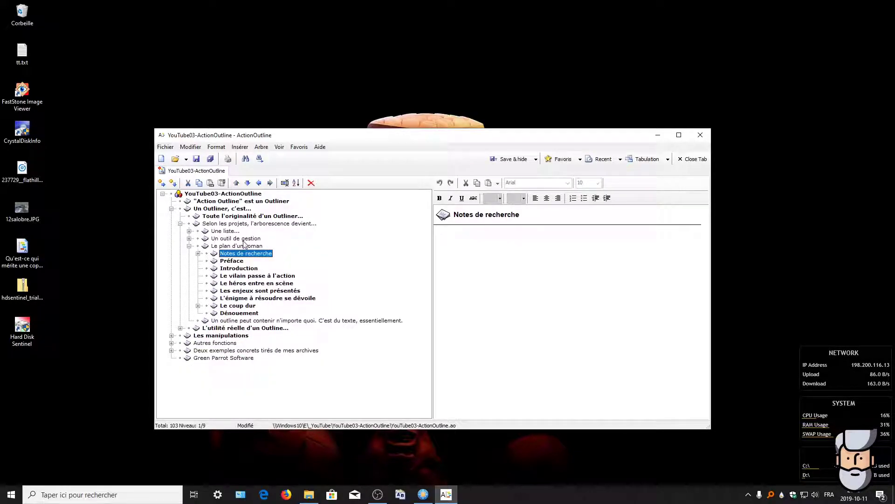
Step: View the chapters Préface through "L'énigme à résoudre se dévoile"
left_click(230, 262)
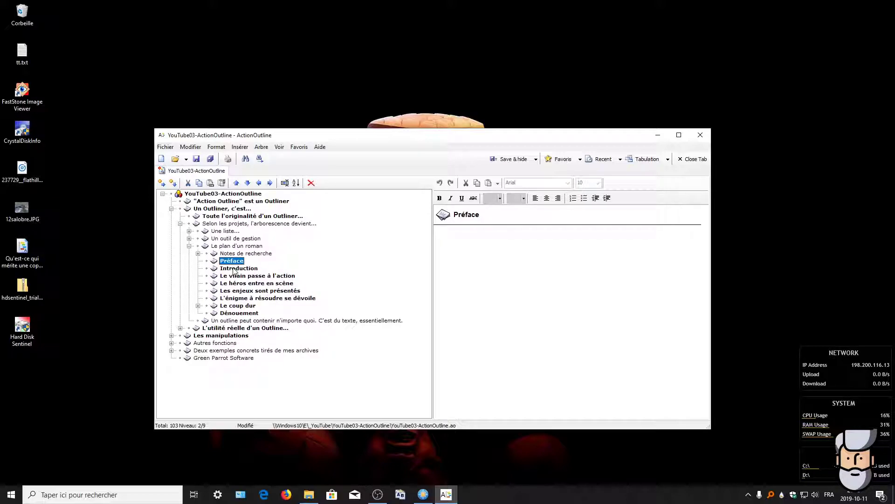
left_click(236, 269)
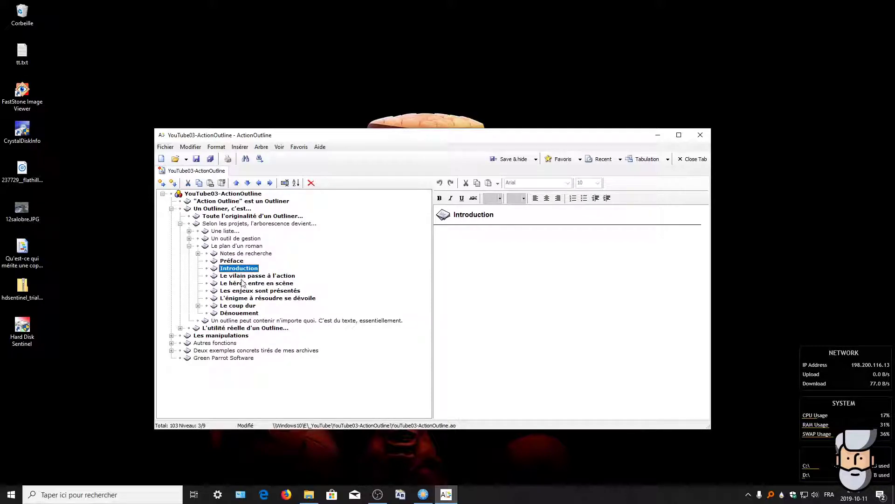
left_click(240, 276)
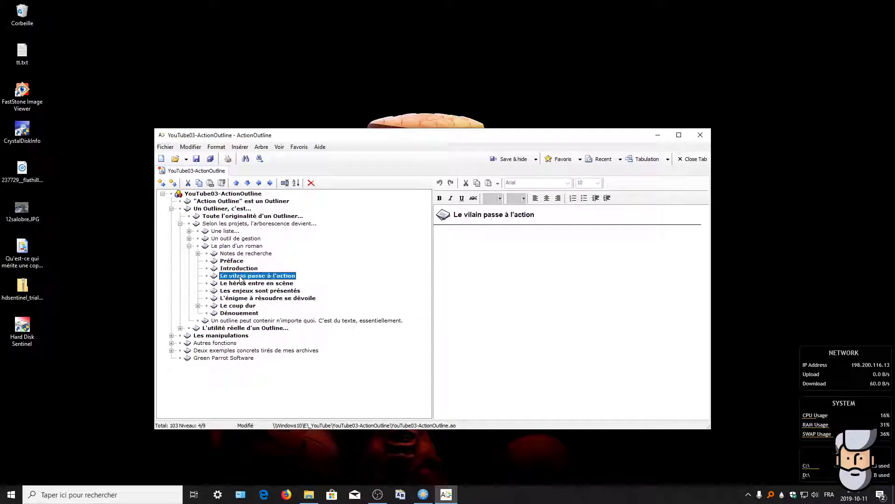
left_click(266, 285)
left_click(256, 292)
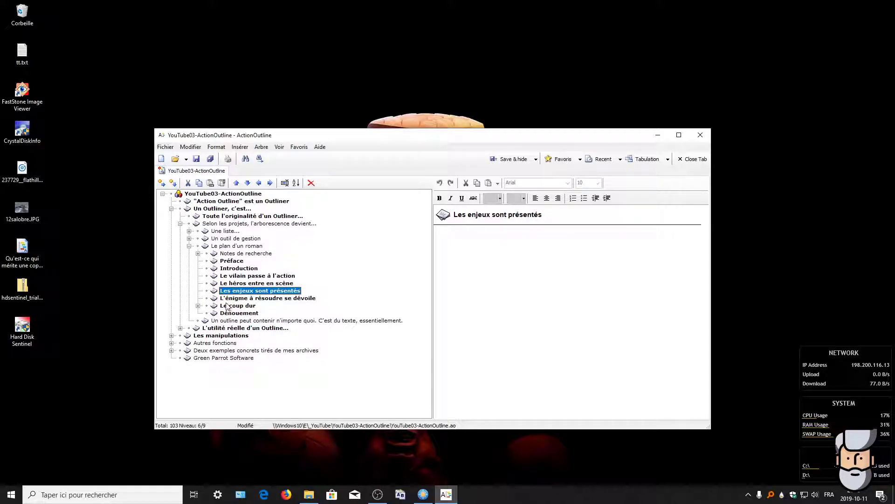
left_click(242, 299)
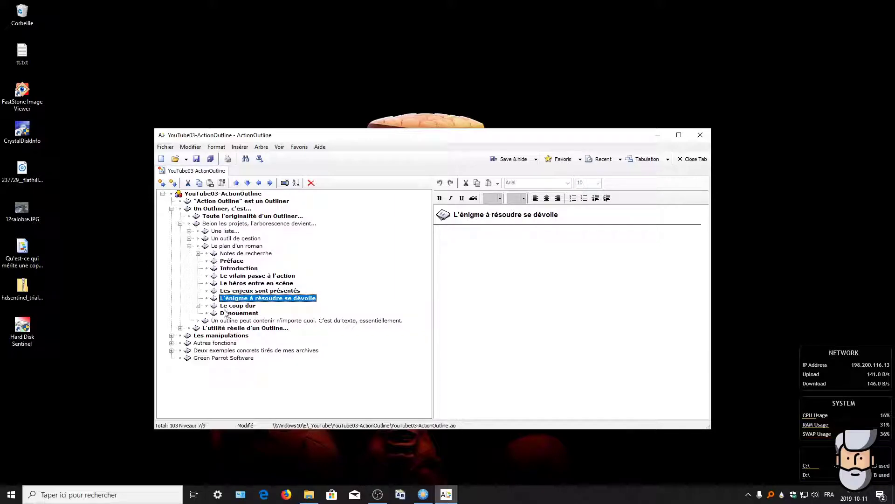
Step: Expand Le coup dur to view its three chocs, view Dénouement, then fold "Le plan d'un roman"
left_click(198, 305)
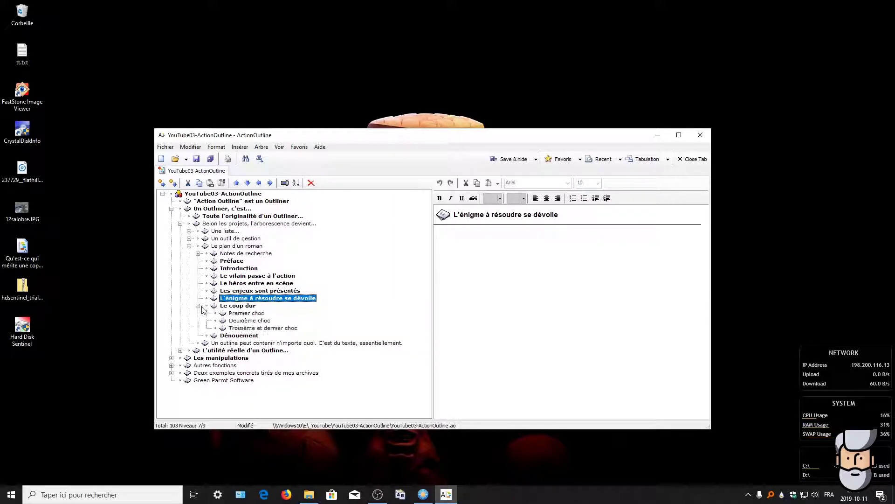
left_click(239, 313)
left_click(240, 321)
left_click(243, 328)
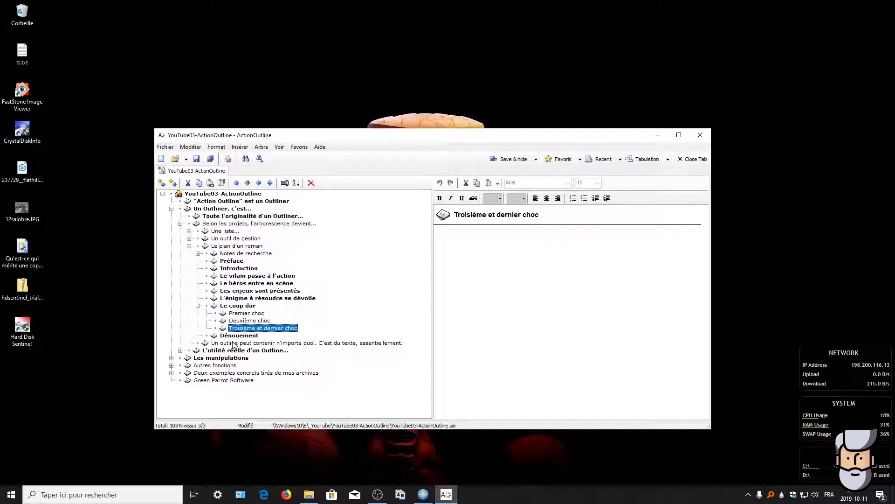
left_click(198, 306)
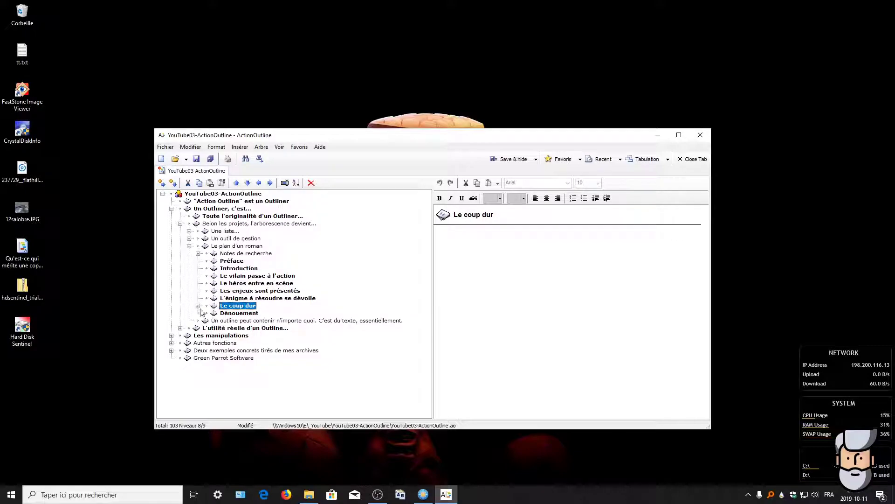
left_click(228, 316)
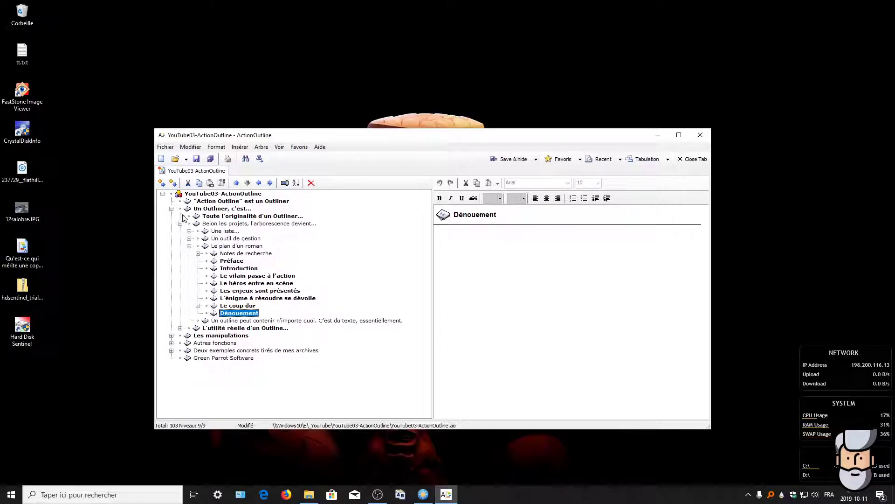
left_click(189, 247)
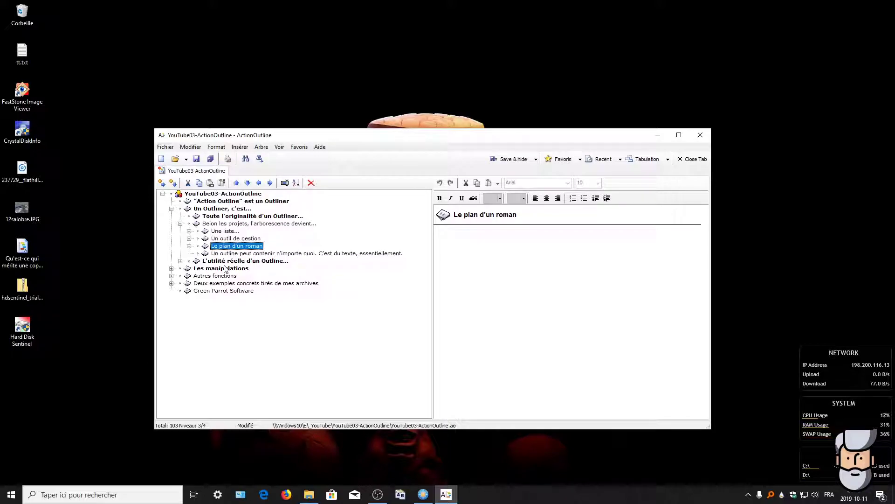
Step: Fold "Selon les projets", expand "L'utilité réelle d'un Outline..." and view the ease-of-use note and its sub-point
left_click(180, 223)
left_click(180, 224)
left_click(180, 224)
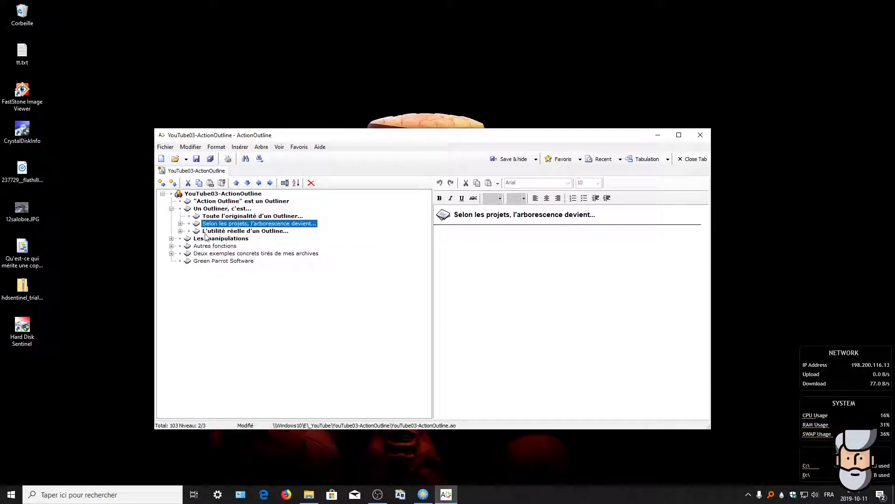
left_click(180, 231)
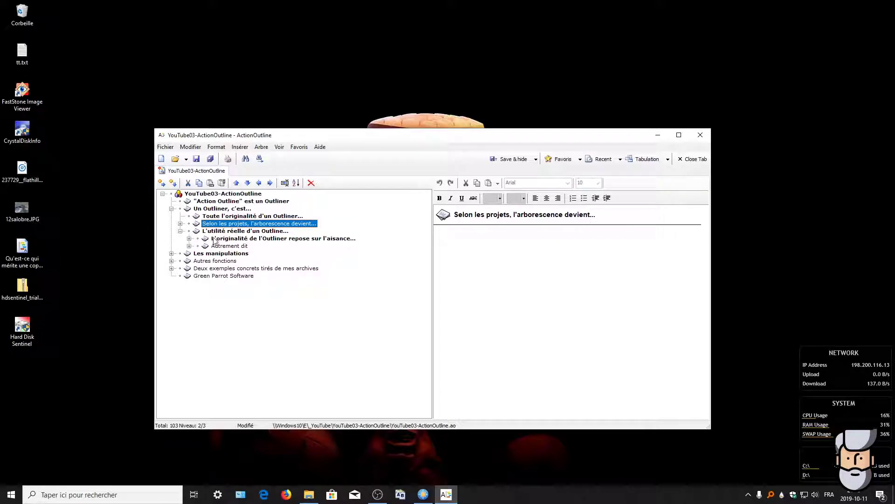
left_click(252, 239)
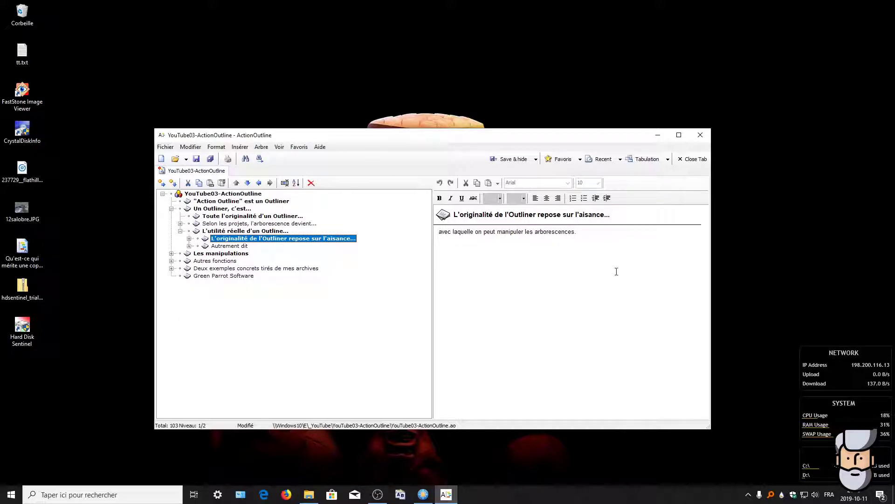
left_click(190, 238)
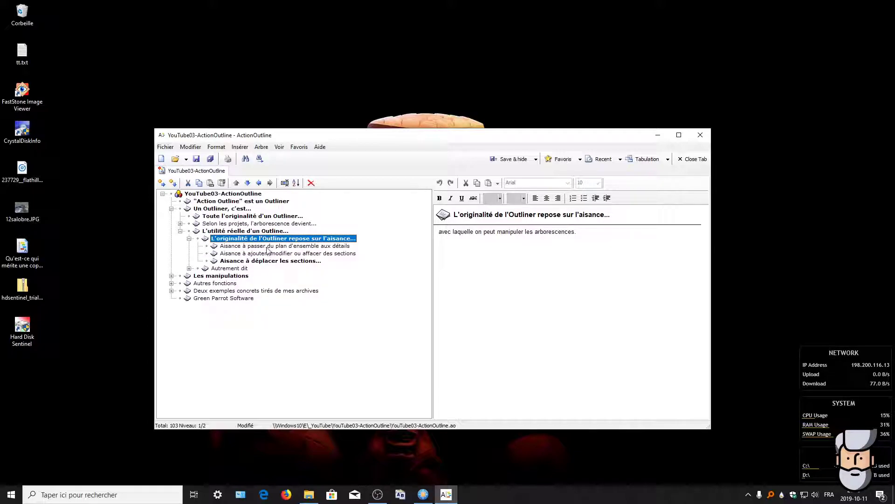
left_click(269, 246)
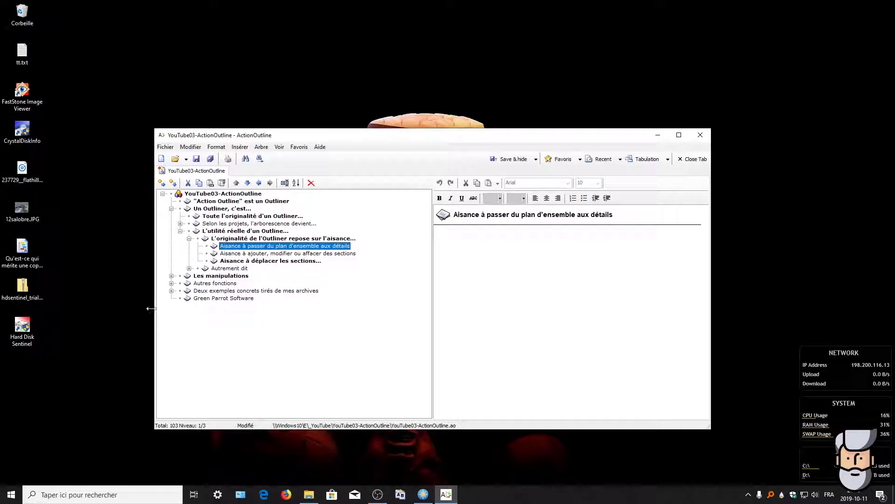
Step: Collapse and re-expand the outline, then open "Aisance à ajouter, modifier ou affacer des sections"
left_click(171, 208)
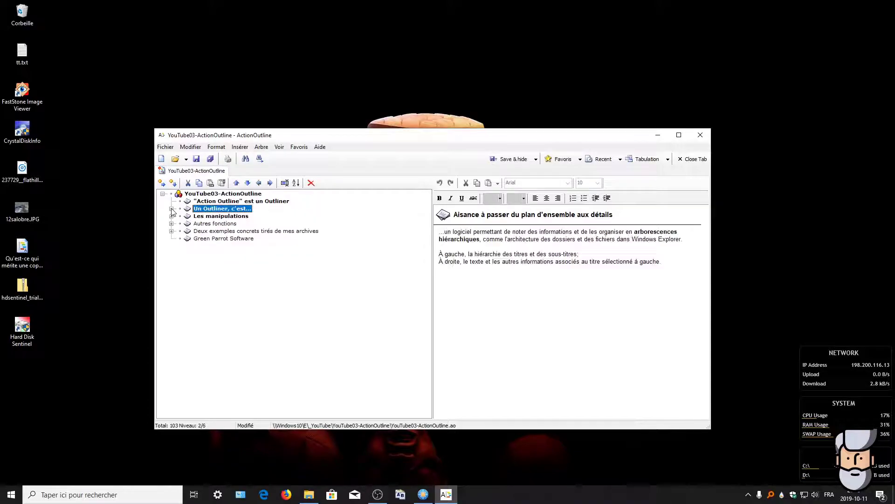
left_click(171, 209)
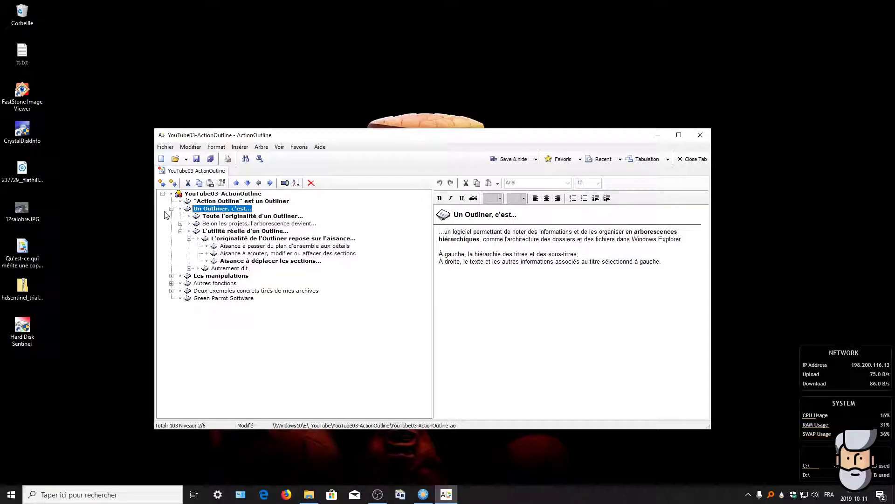
left_click(163, 194)
left_click(162, 194)
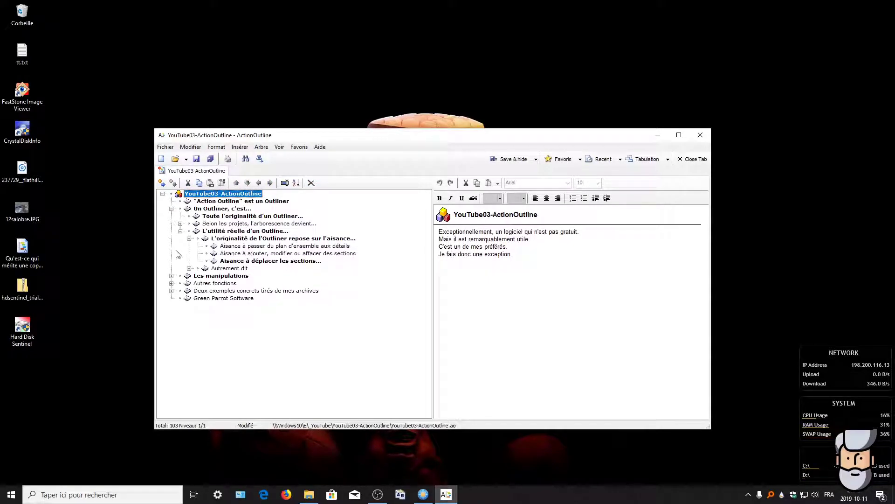
left_click(273, 255)
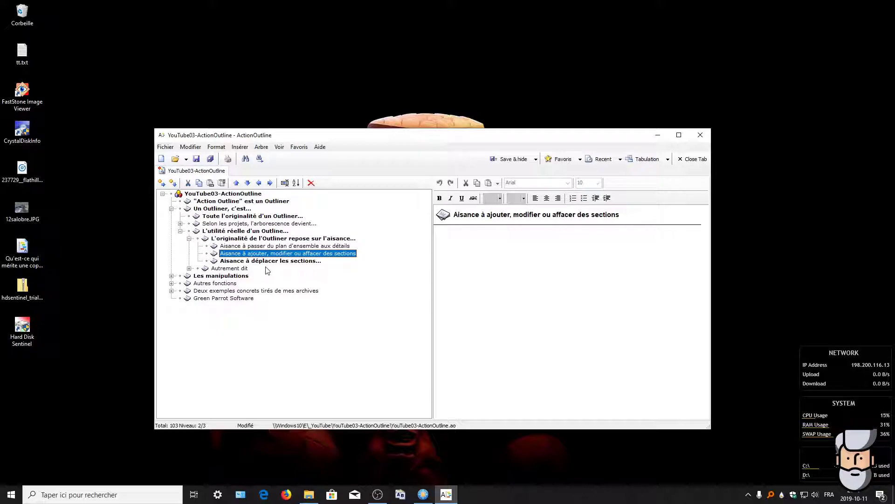
Step: Insert two placeholder items below the current one, then delete the extra one
key("Insert")
key("Return")
key("Insert")
key("Return")
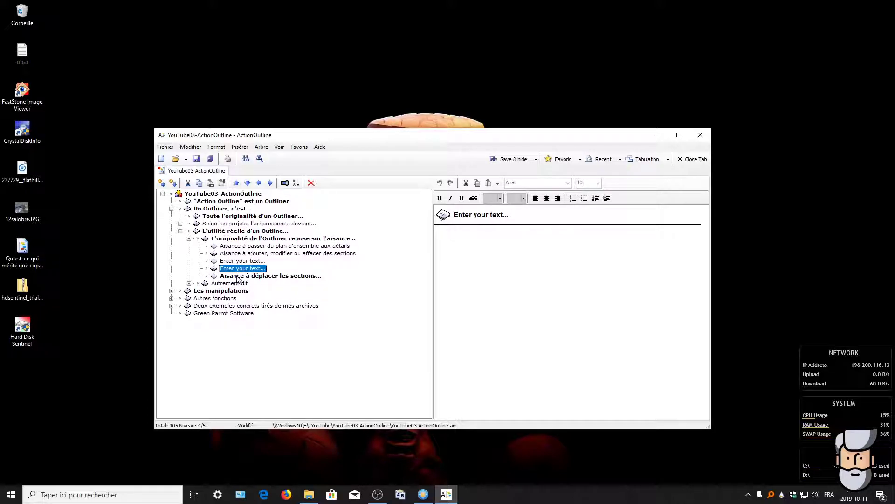
key("Delete")
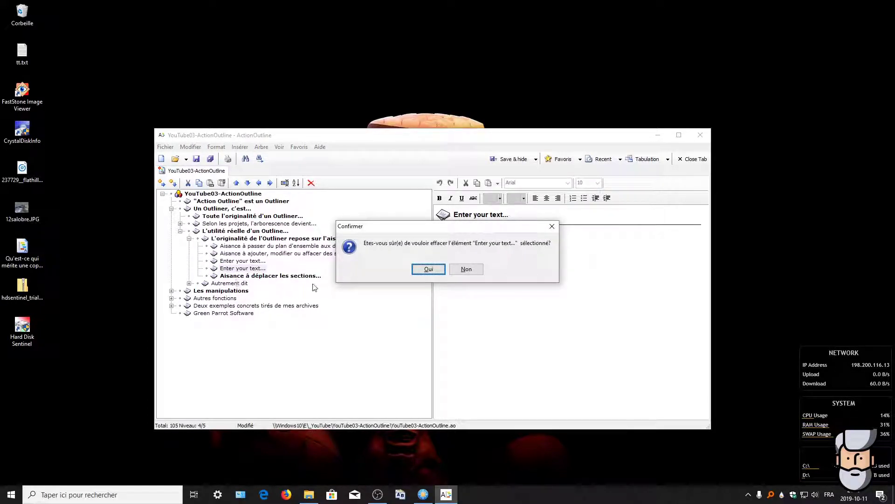
left_click(429, 269)
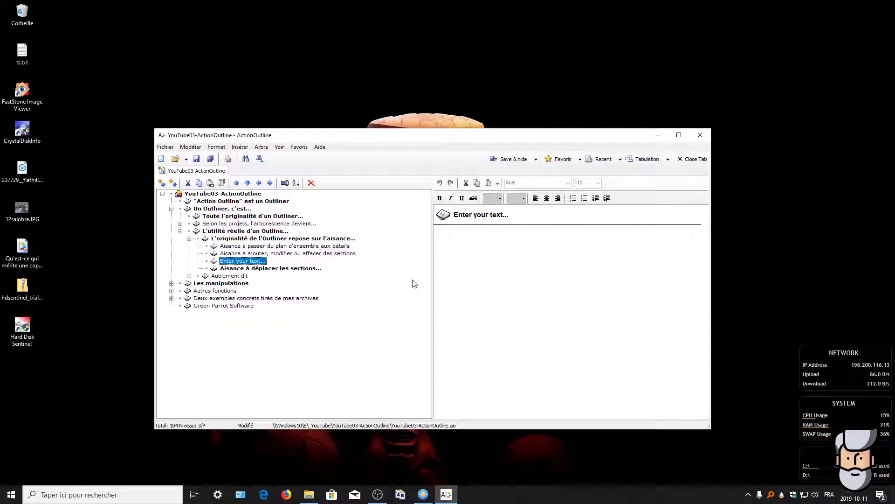
Step: Add two nested child items with ctrl+Insert and name the deepest 'erttyyu'
key("ctrl+Insert")
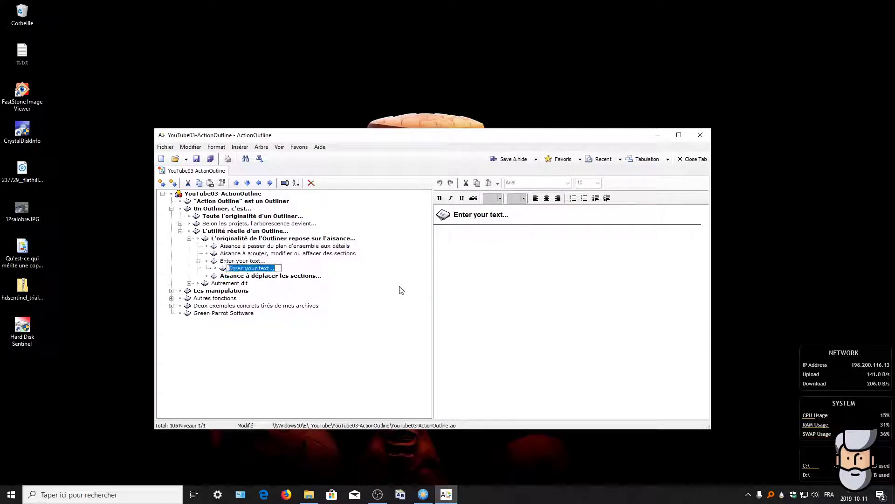
key("ctrl+Insert")
key("ctrl+Insert")
key("ctrl+Insert")
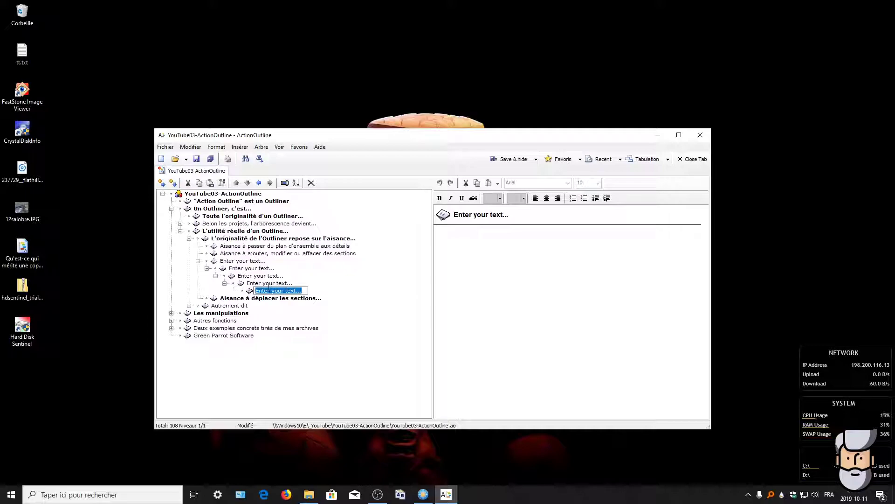
type("erttyyu")
key("Return")
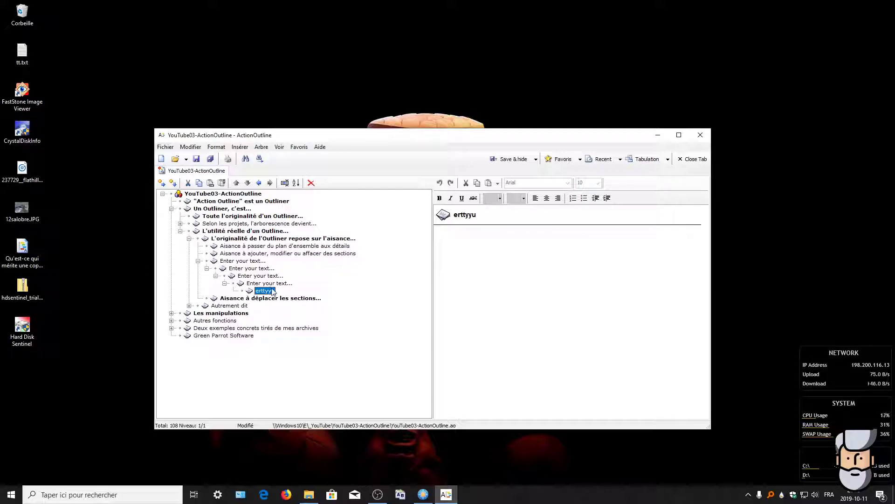
Step: Promote the test item's parent placeholder one level, move it up, and expand it
left_click(253, 284)
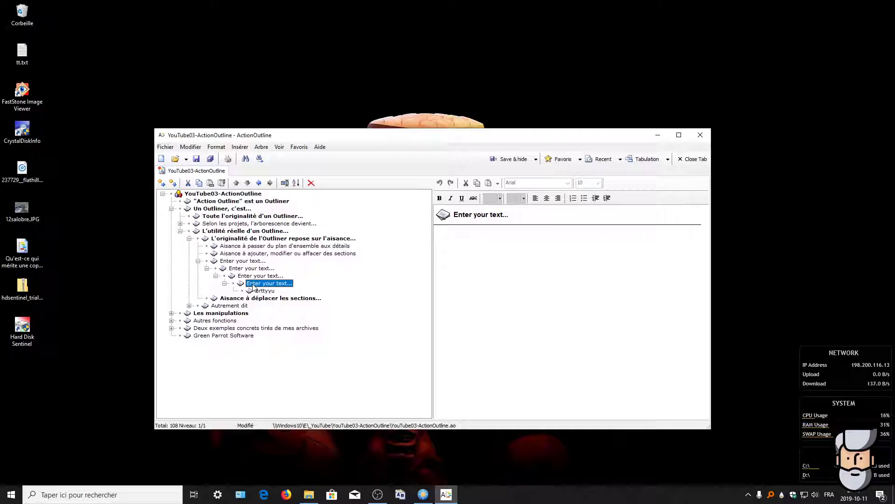
key("ctrl+Left")
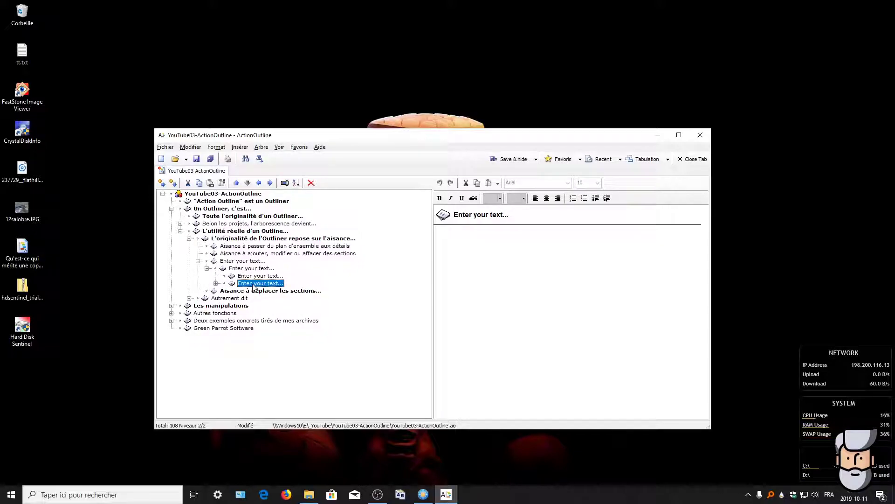
key("ctrl+Up")
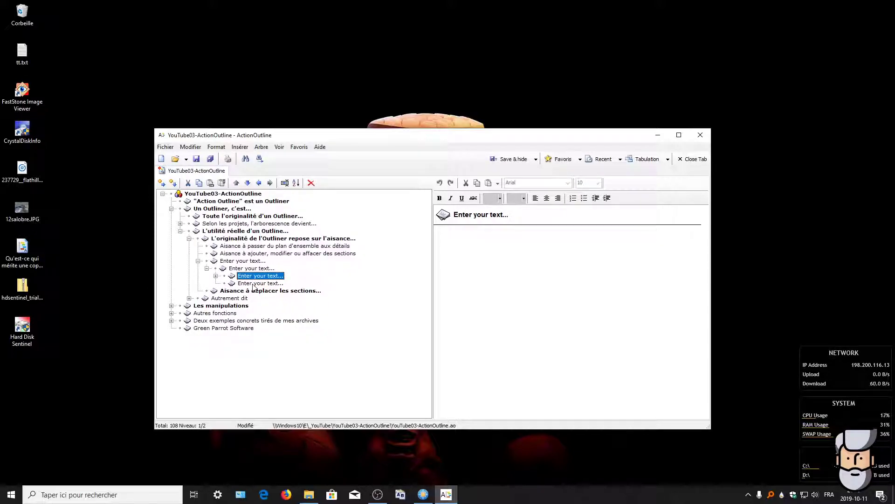
left_click(216, 275)
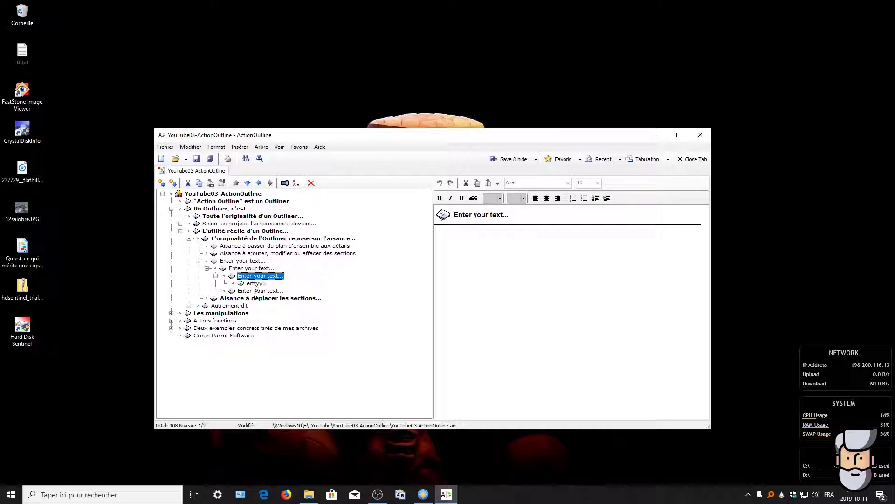
Step: Delete the 'erttyyu' item, then request deletion of the top placeholder branch
left_click(256, 283)
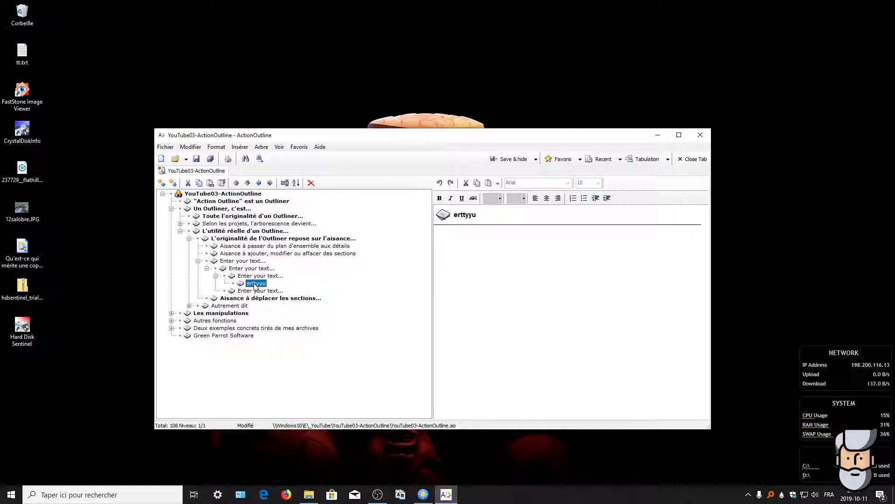
key("Delete")
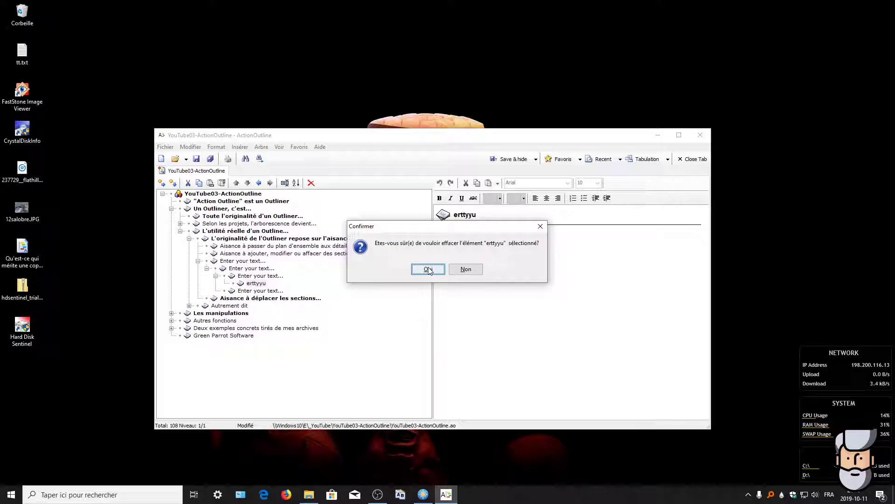
left_click(428, 270)
left_click(227, 261)
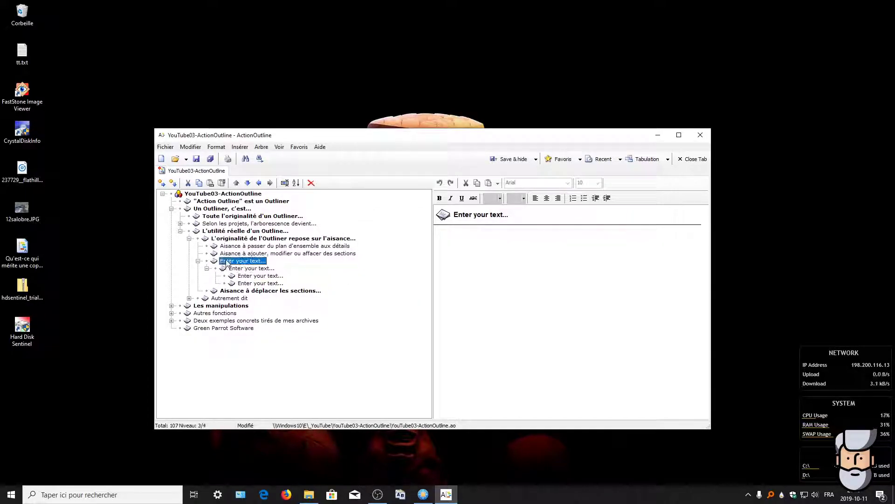
left_click(311, 183)
left_click(428, 268)
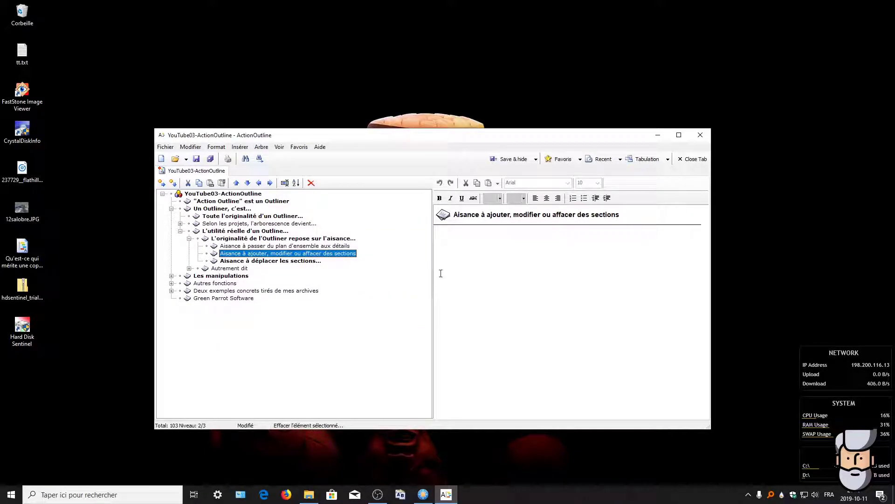
key("Down")
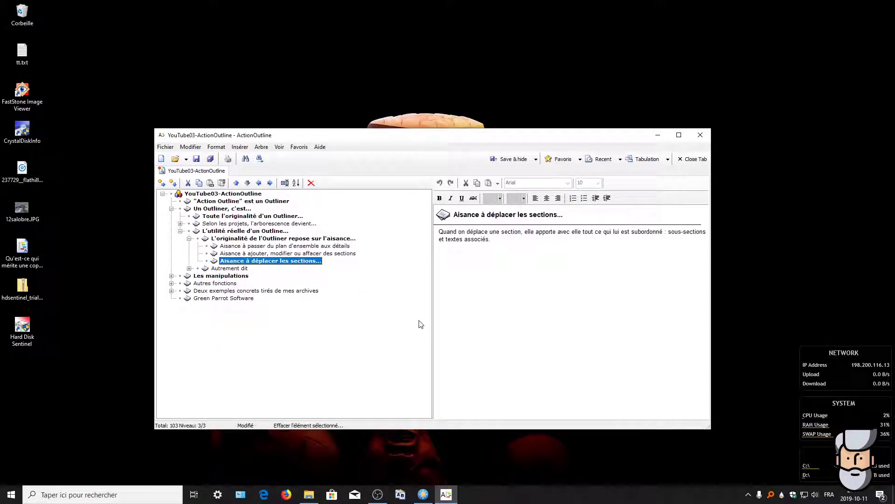
key("ctrl+Up")
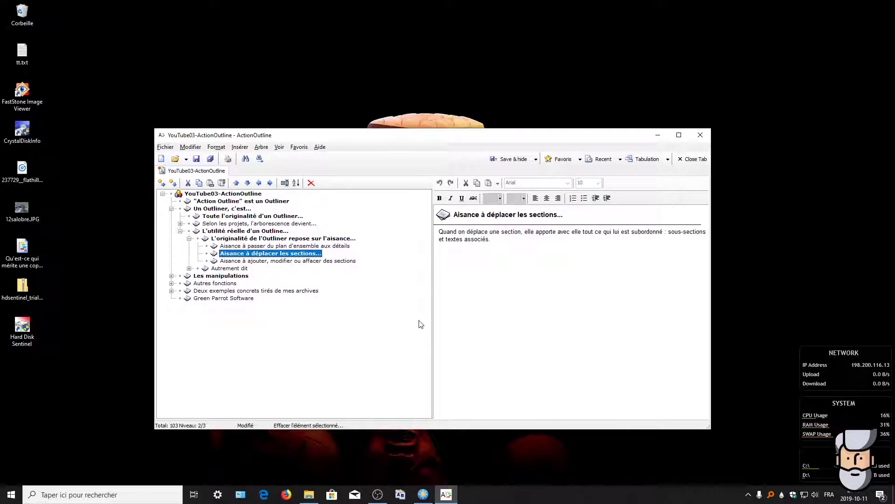
key("ctrl+Up")
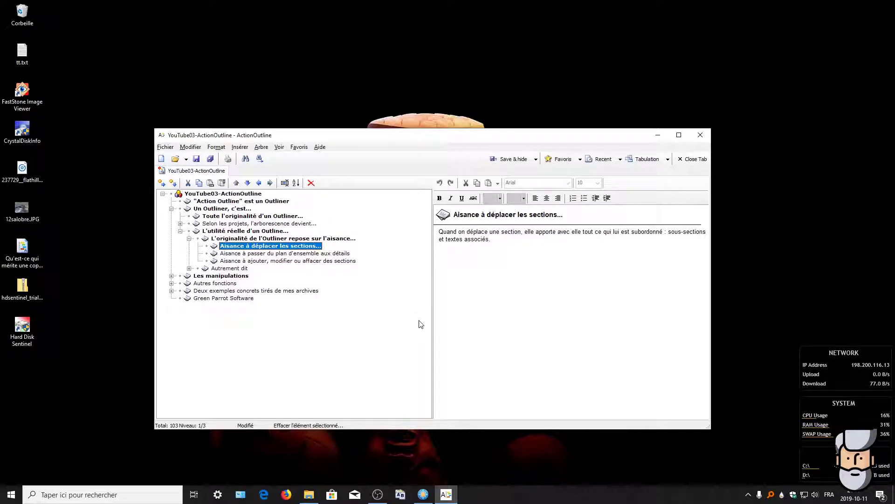
key("ctrl+Down")
key("ctrl+Down")
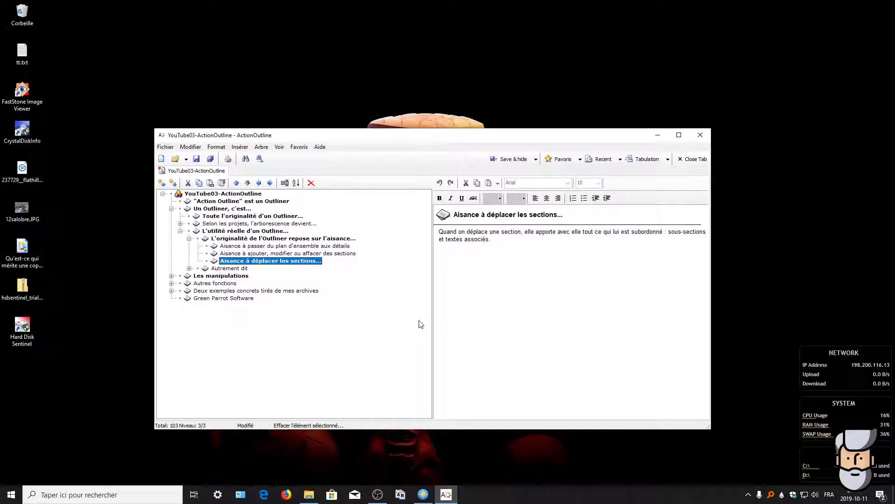
key("ctrl+Left")
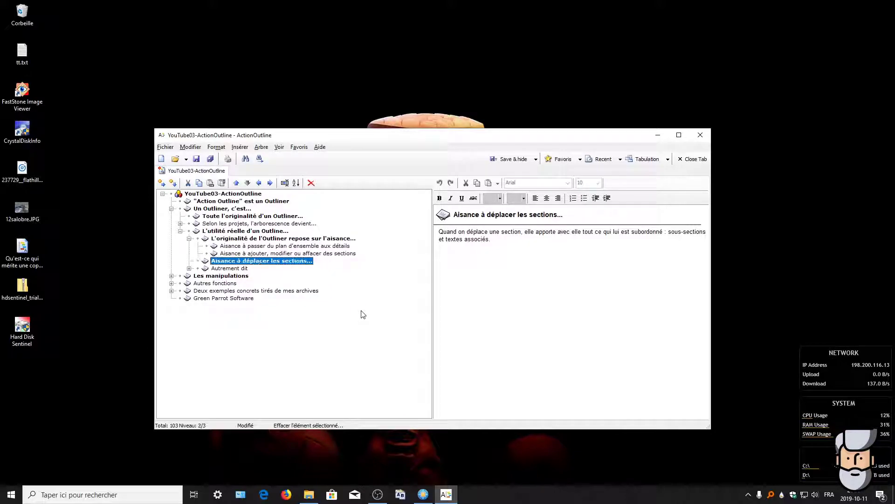
key("ctrl+Right")
key("ctrl+Right")
key("ctrl+Left")
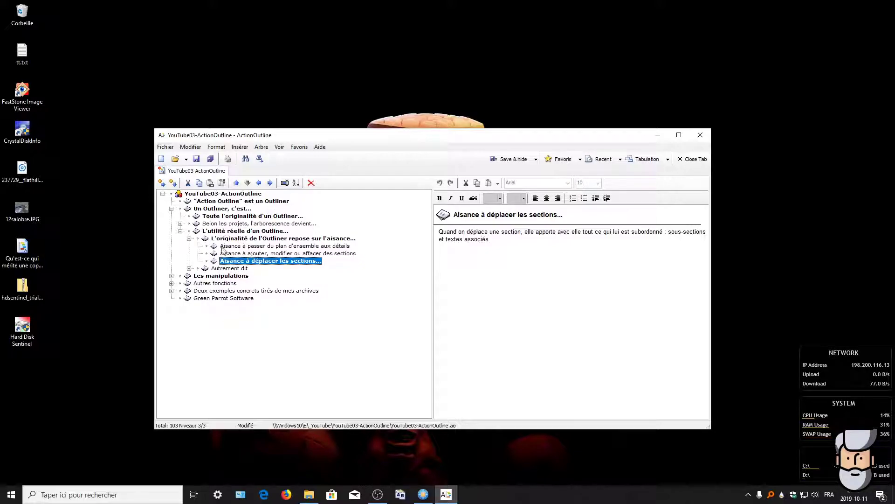
key("Down")
Step: Expand Autrement dit, Selon les projets and Le plan d'un roman, ending on "Le vilain passe à l'action"
left_click(190, 268)
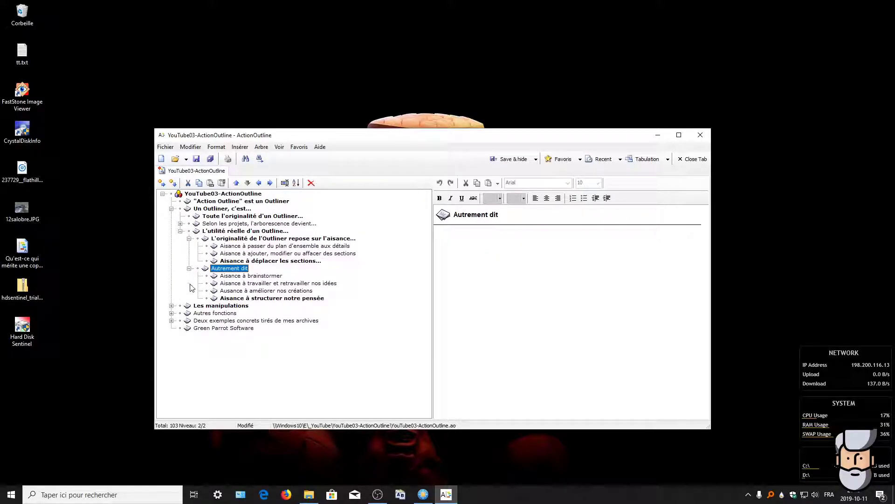
left_click(252, 278)
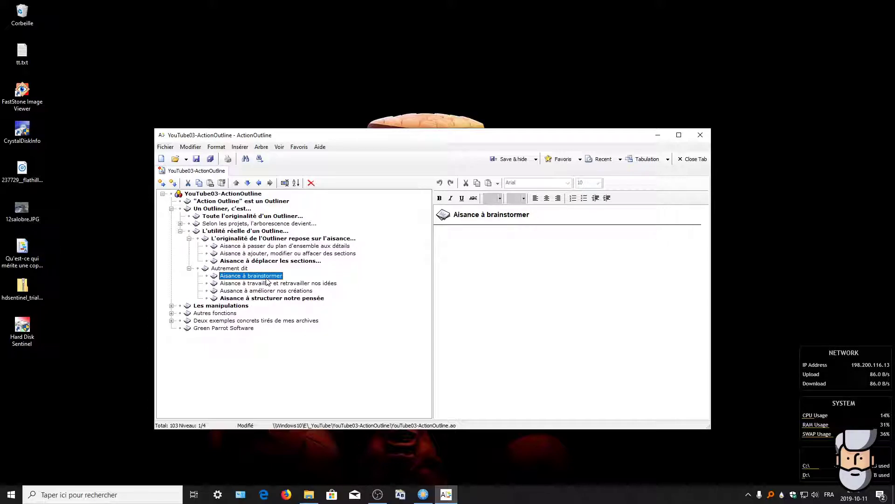
left_click(180, 223)
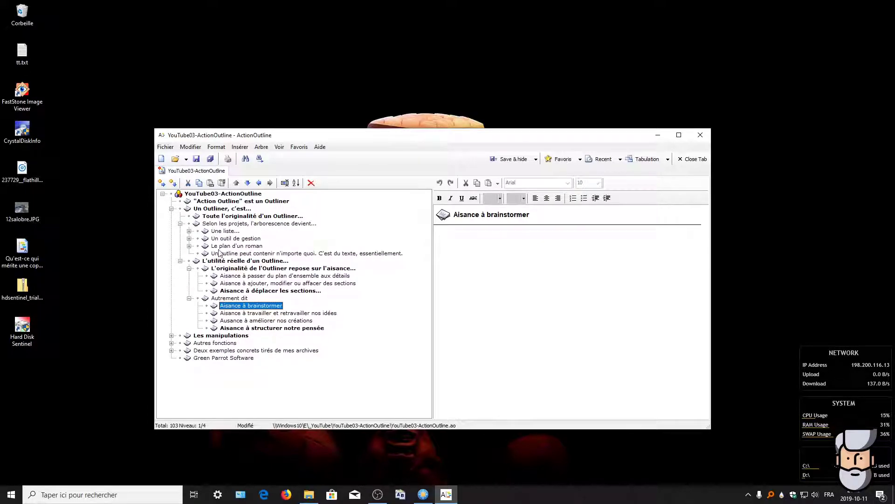
left_click(189, 246)
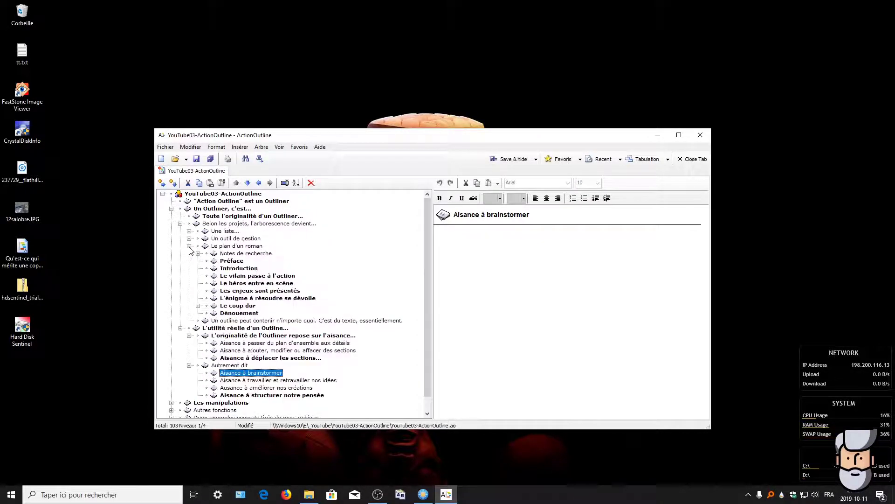
left_click(245, 277)
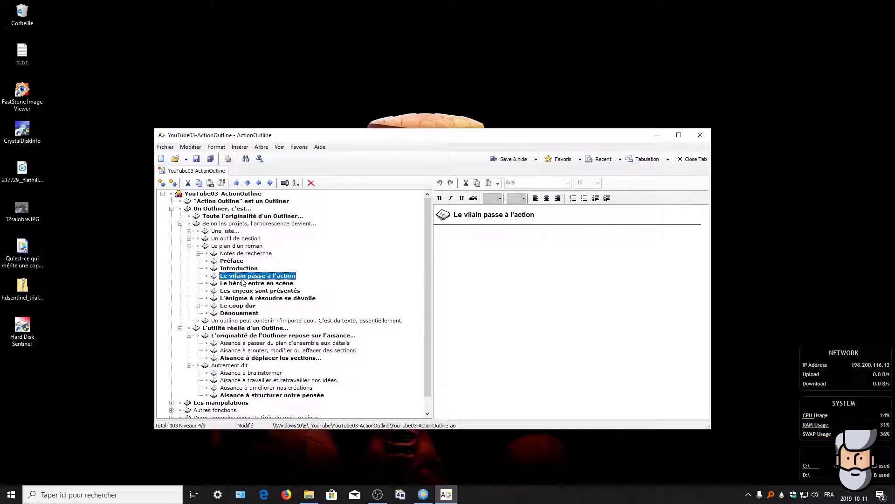
Step: Drag Le vilain, Les enjeux and L'énigme above Le héros entre en scène, then view Les enjeux
left_click_drag(243, 277, 247, 284)
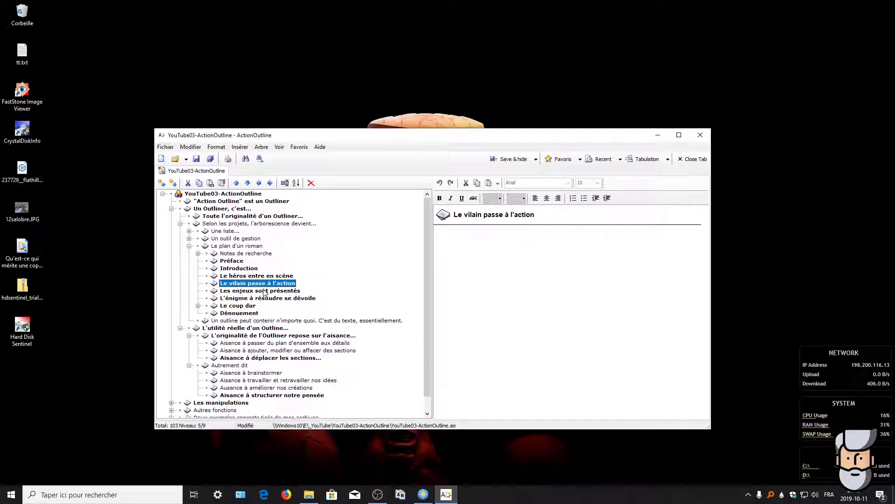
left_click(261, 291)
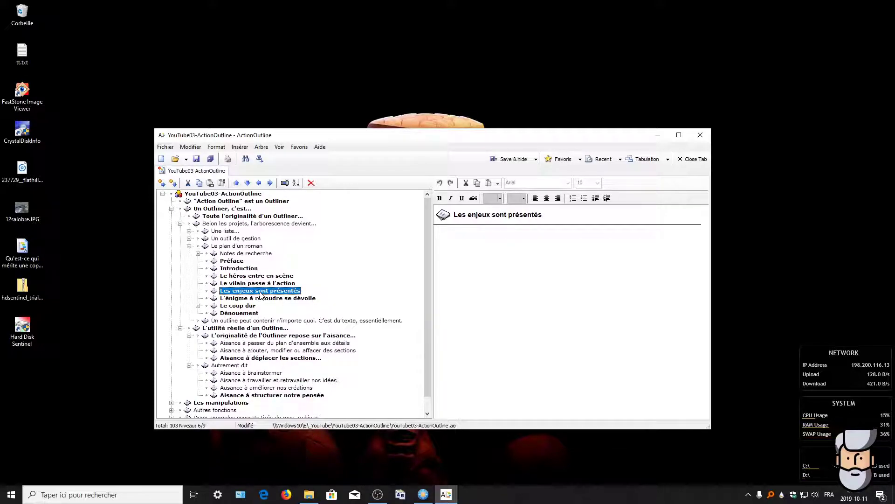
left_click_drag(260, 297, 263, 275)
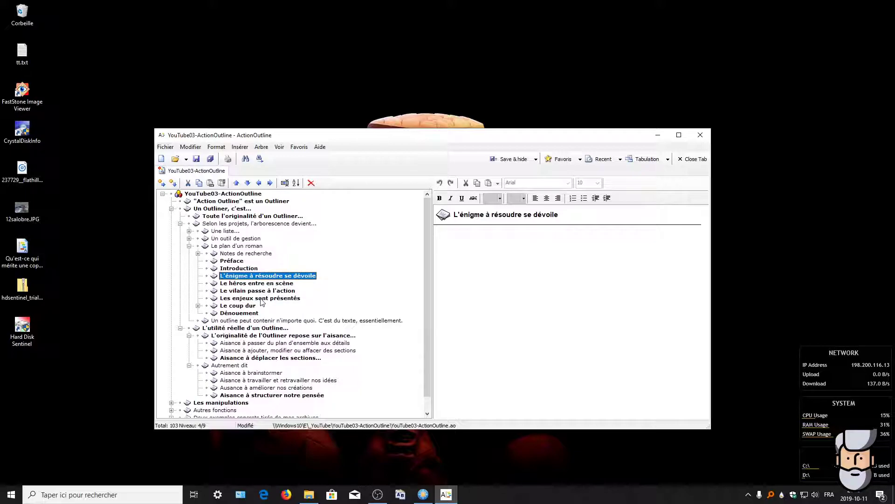
left_click_drag(261, 301, 264, 286)
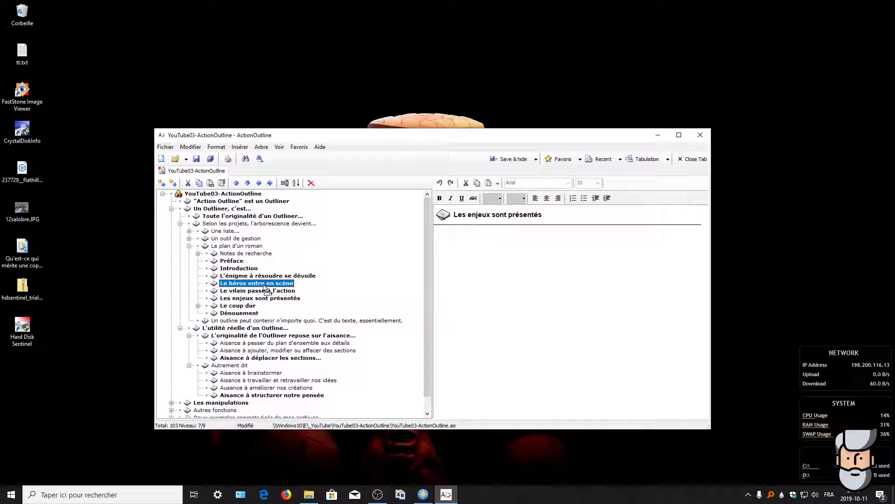
left_click_drag(265, 287, 264, 286)
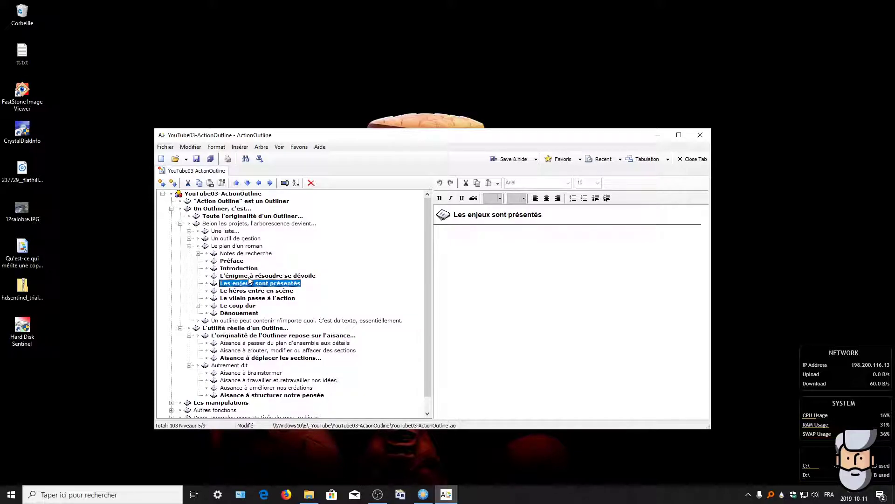
left_click_drag(249, 277, 253, 290)
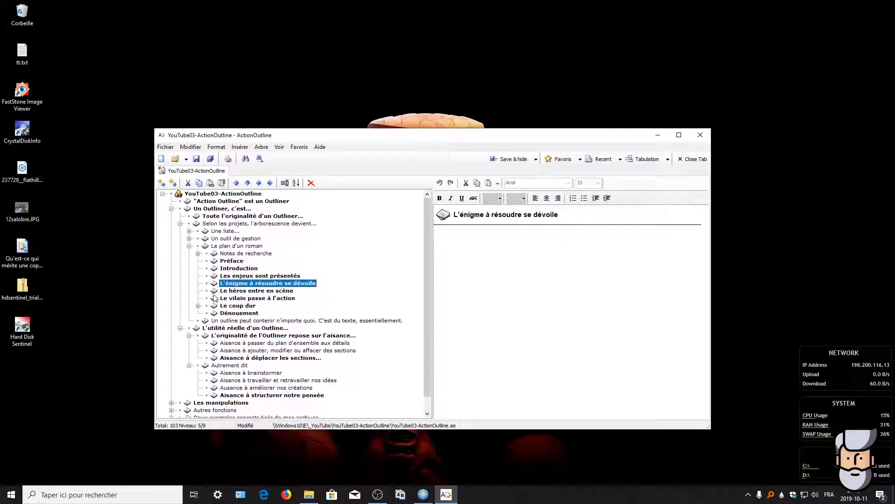
left_click(247, 291)
left_click_drag(251, 299, 256, 275)
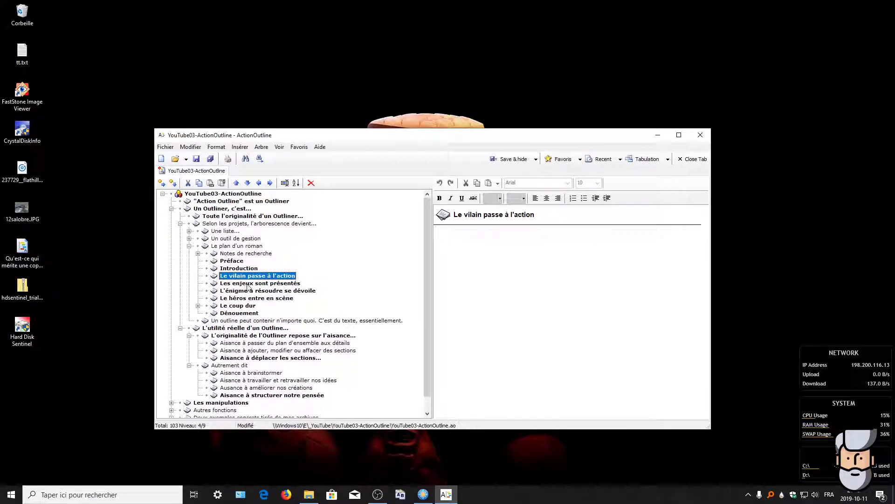
left_click(271, 284)
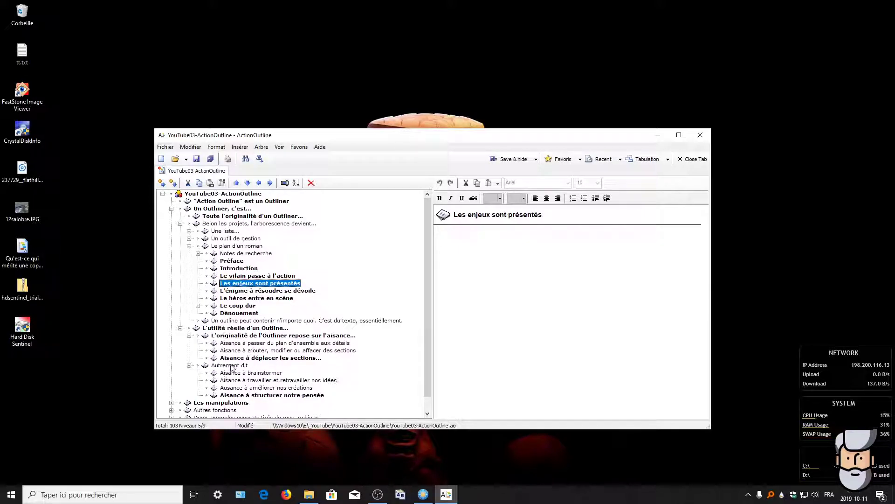
Step: Browse the Aisance notes (brainstormer, retravailler, améliorer), ending on Aisance à structurer notre pensée
left_click(245, 373)
scroll(245, 367, "down", 1)
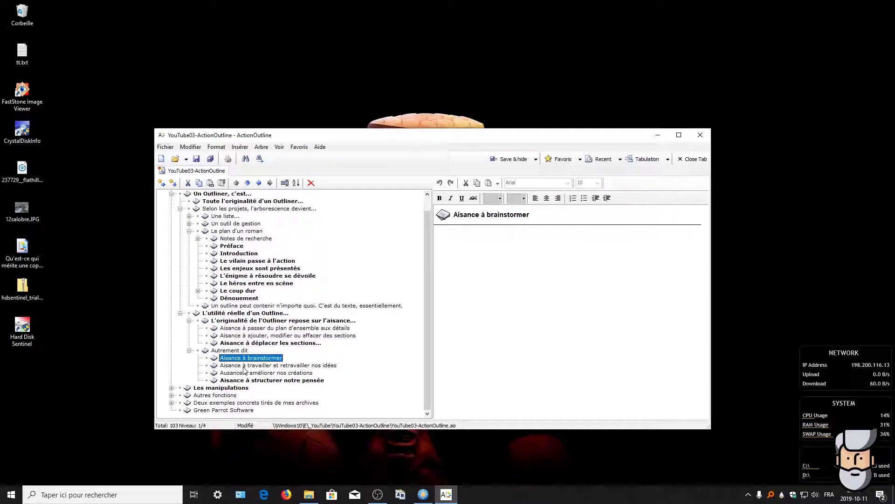
left_click(241, 367)
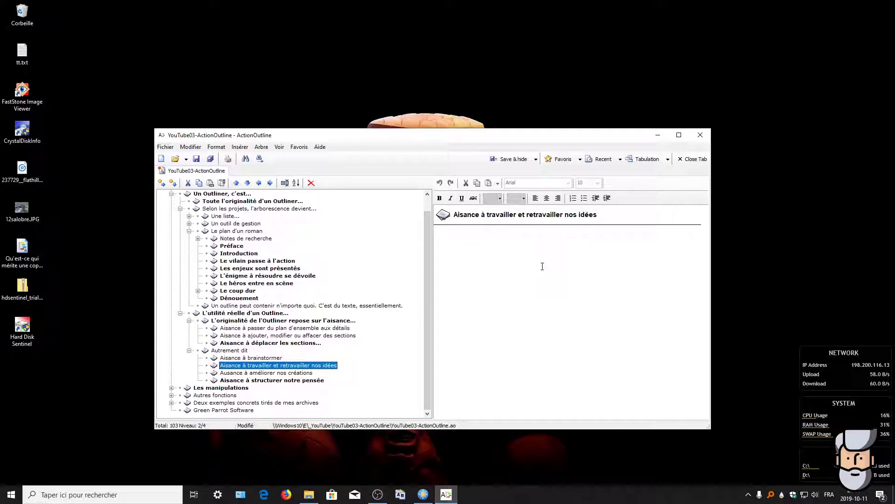
left_click(262, 373)
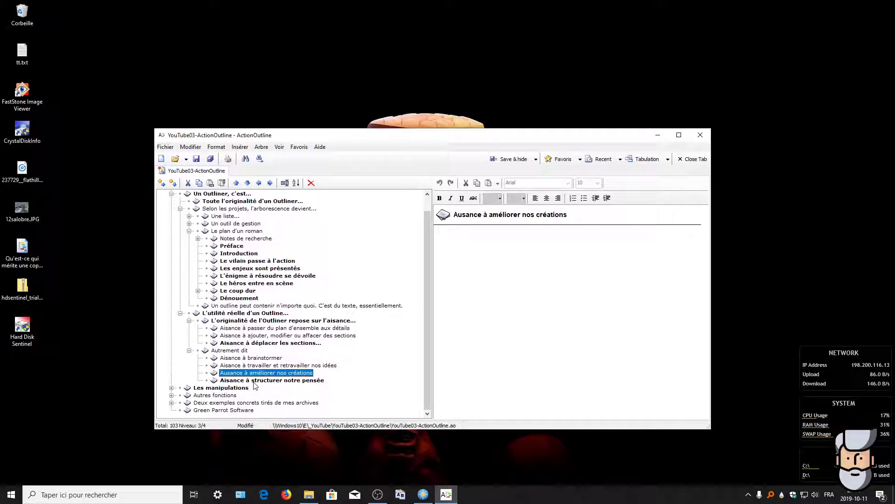
left_click(254, 382)
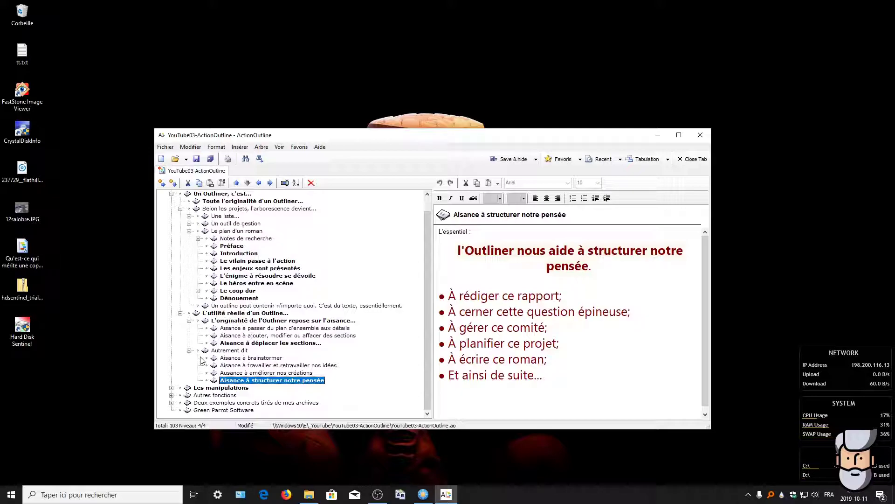
Step: Collapse the Selon les projets and Un Outliner, c'est... branches, then view Les manipulations
left_click(180, 209)
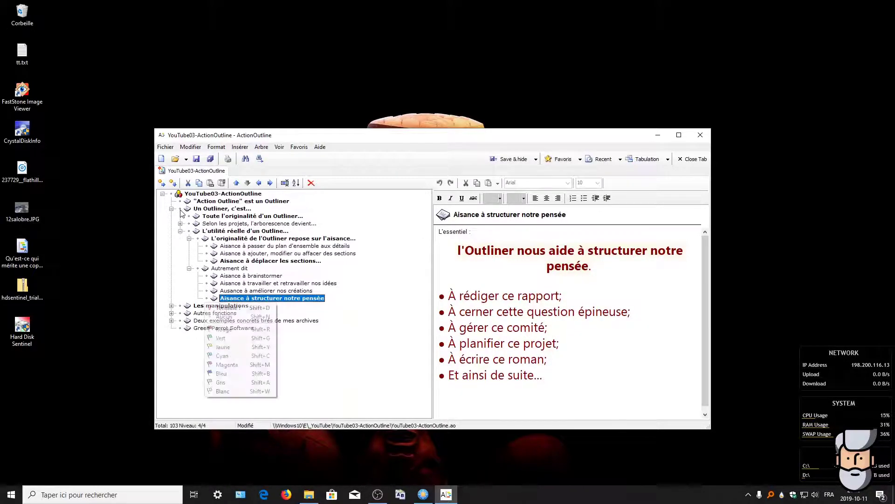
left_click(313, 374)
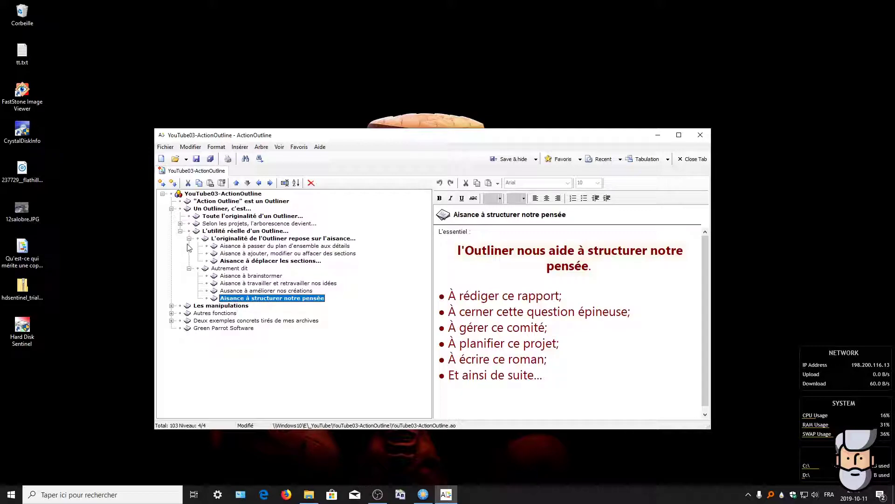
left_click(172, 209)
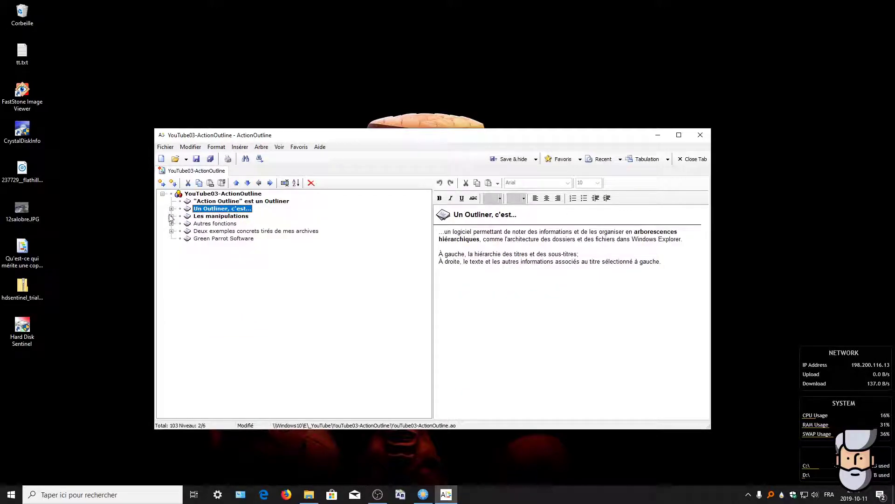
left_click(186, 217)
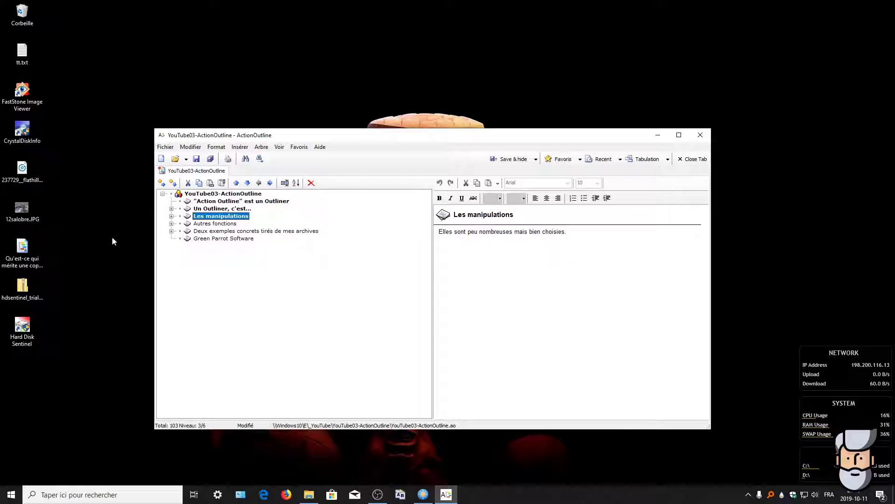
Step: Expand Les manipulations and select Les manipulations de l'arborescence
left_click(171, 224)
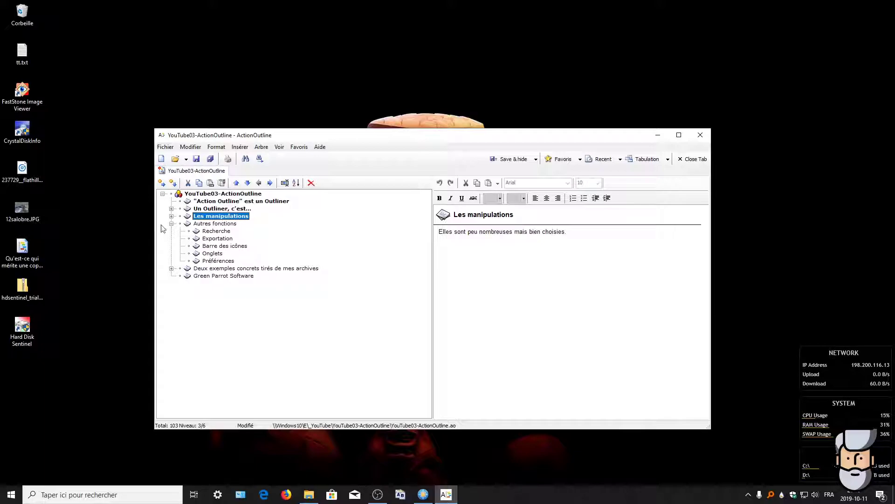
left_click(172, 223)
left_click(171, 216)
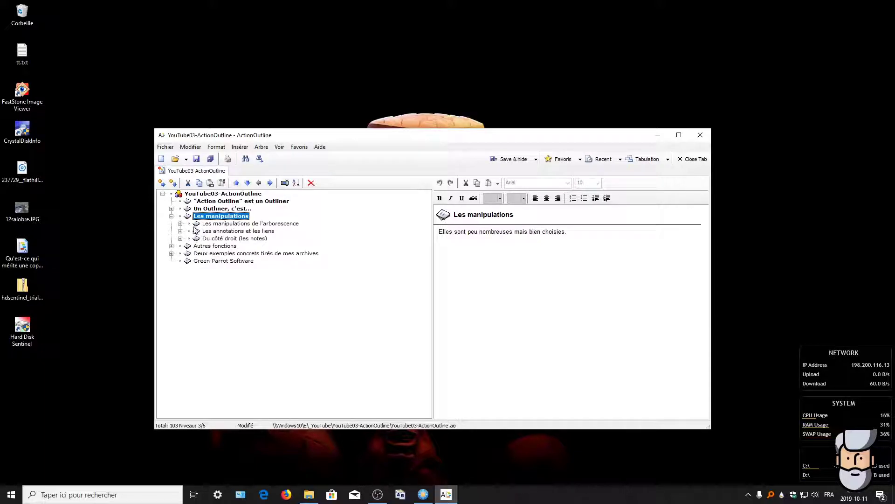
left_click(240, 225)
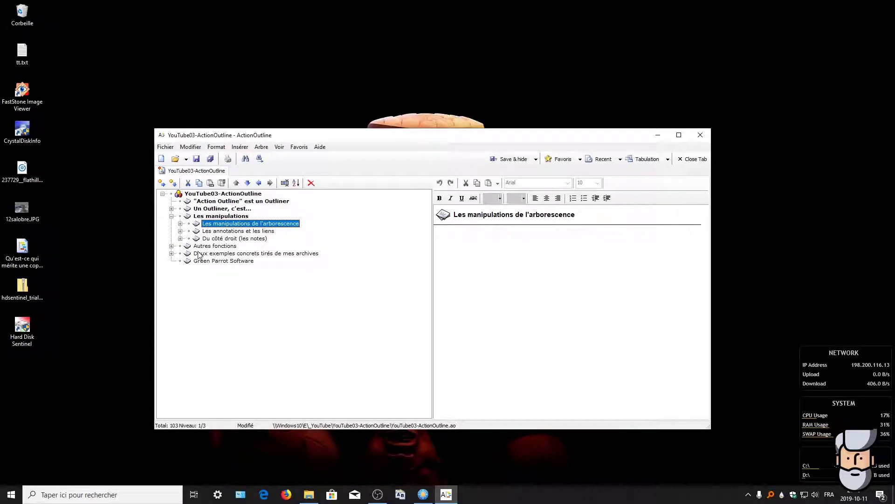
Step: Review the five key-tip notes (<Retour>, <Insertion>, <Effacement>, Alt-<flèche>, <Tab>), ending on Les annotations et les liens
left_click(180, 224)
left_click(247, 232)
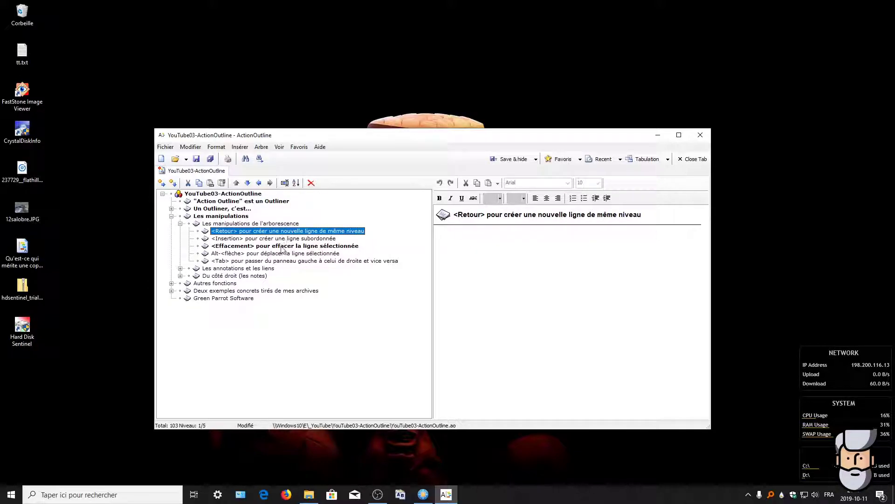
left_click(261, 239)
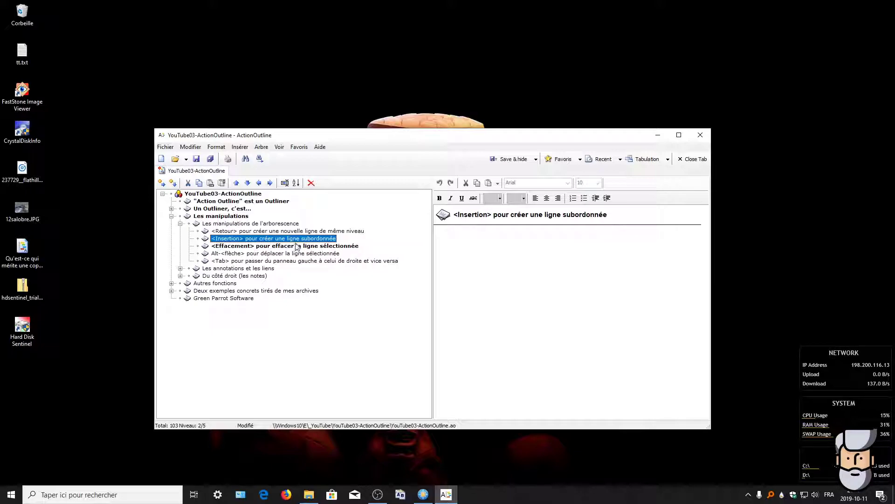
left_click(252, 248)
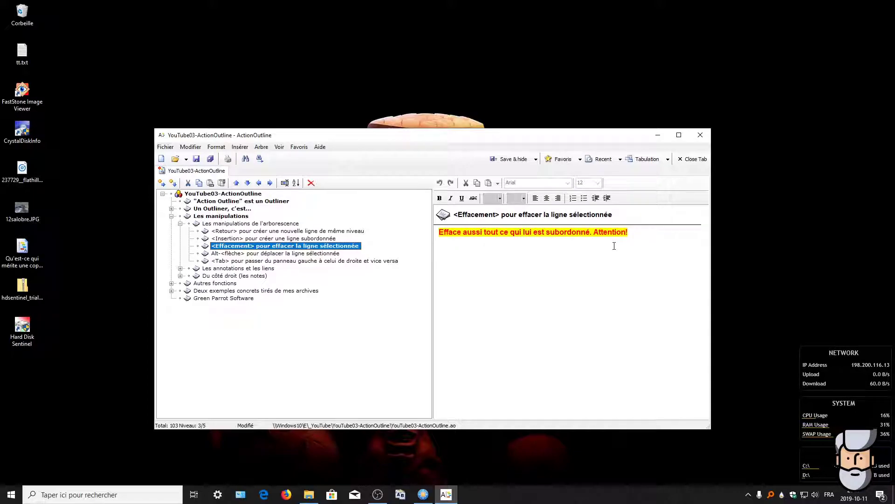
left_click(240, 254)
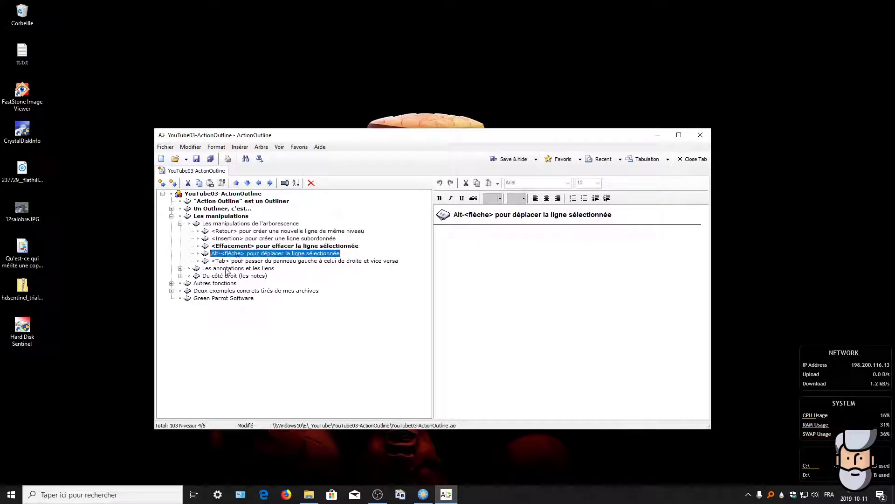
left_click(249, 264)
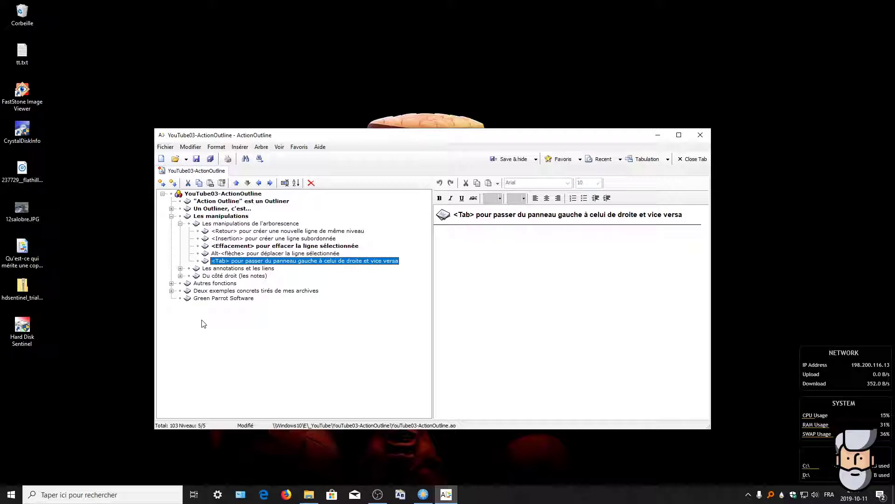
key("Tab")
key("Tab")
key("Tab")
key("Tab")
left_click(214, 270)
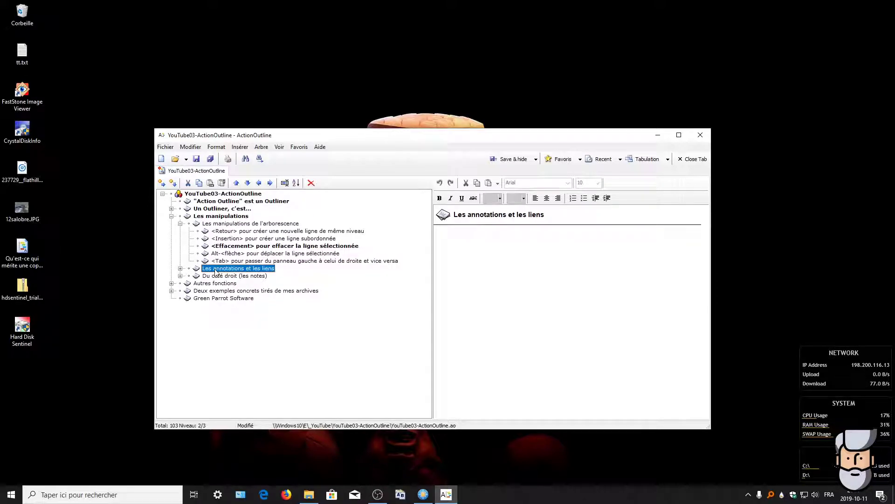
Step: Expand Les annotations et les liens and mark Cocher les choses faites as done
left_click(180, 269)
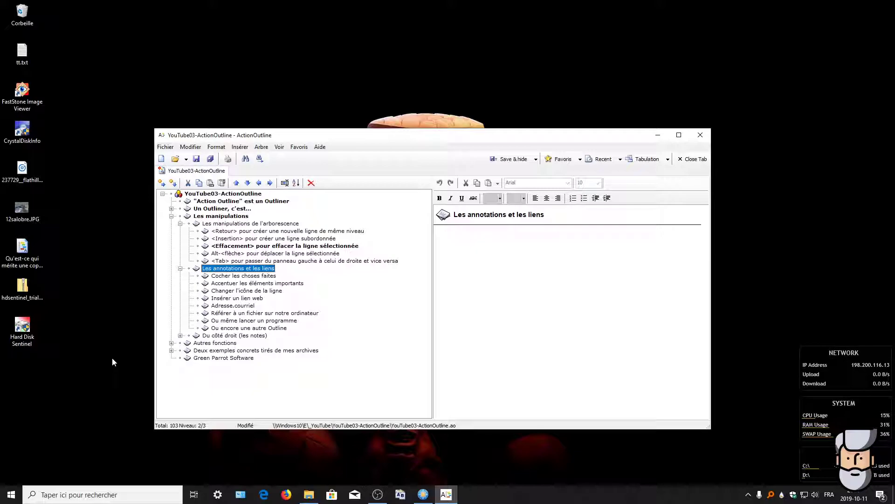
left_click(198, 279)
left_click(212, 284)
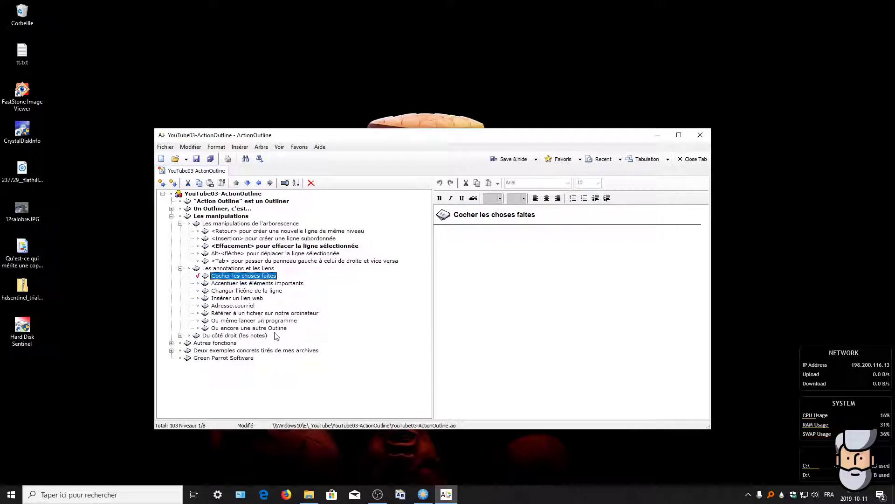
Step: Give Accentuer les éléments importants a coloured flag, then select Changer l'icône de la ligne
left_click(199, 284)
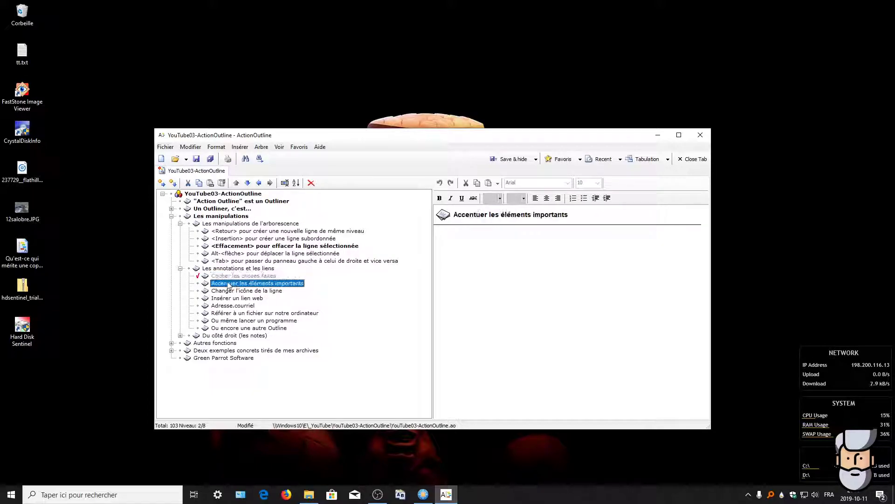
left_click(198, 285)
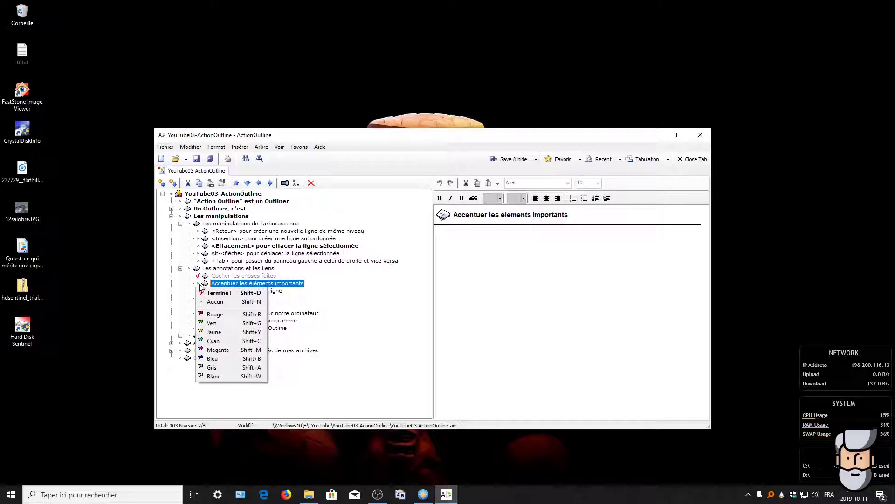
left_click(218, 341)
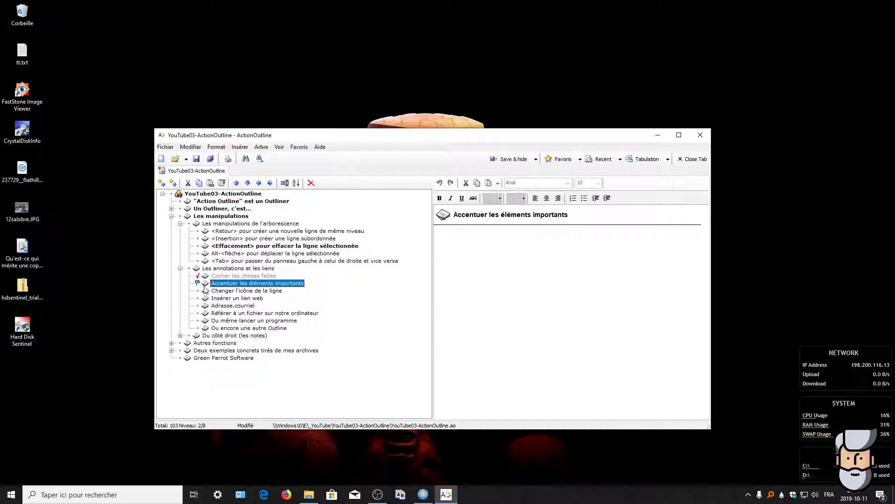
left_click(197, 283)
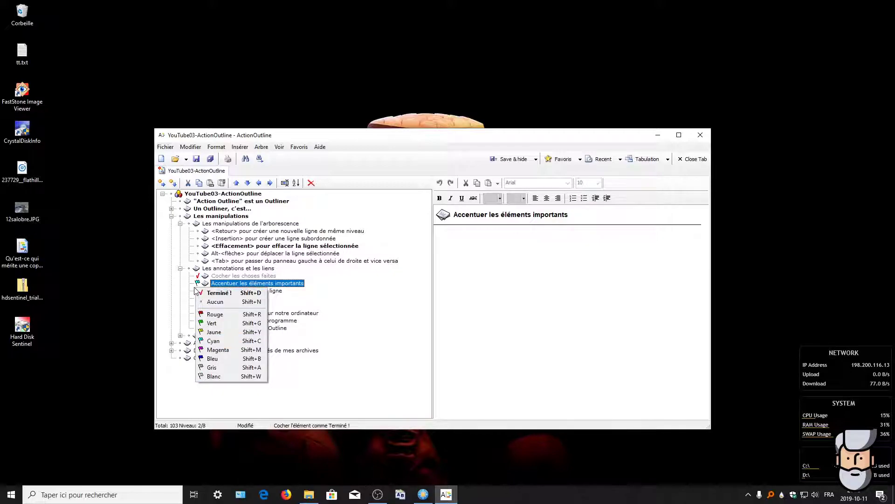
left_click(197, 284)
left_click(329, 284)
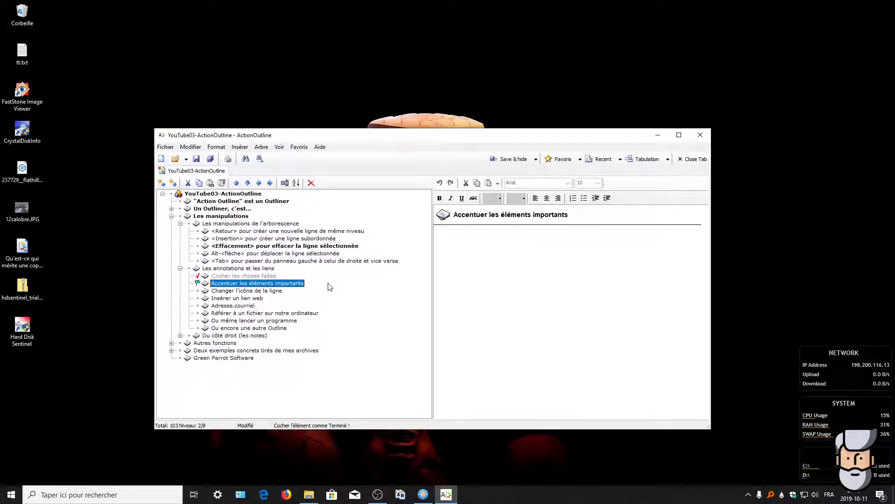
left_click(236, 291)
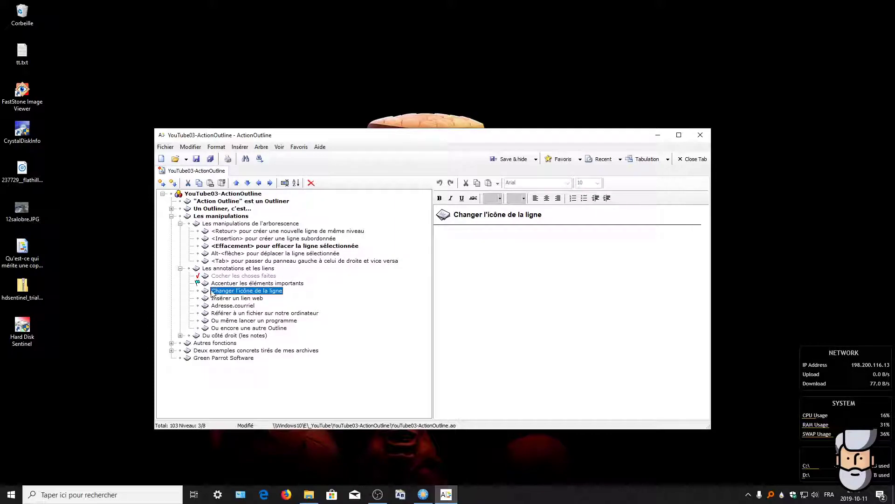
Step: Give Changer l'icône de la ligne the Root icon, revert it to Normal, then select Insérer un lien web
left_click(206, 292)
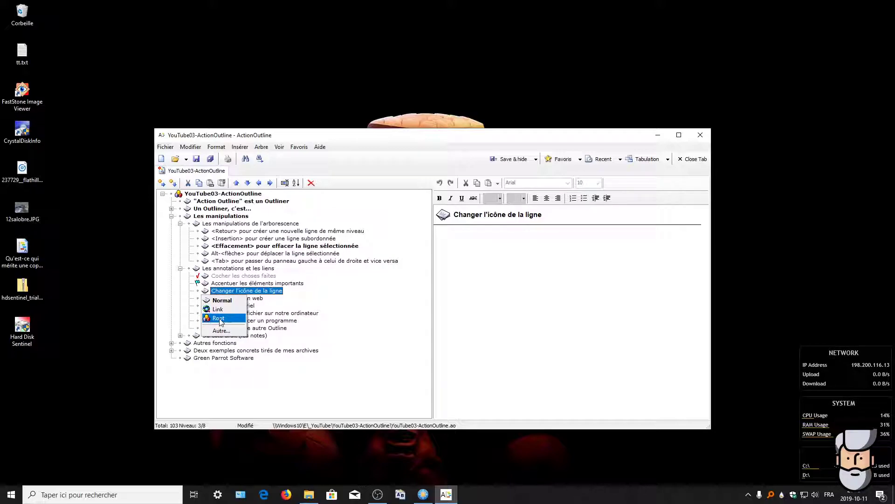
left_click(218, 319)
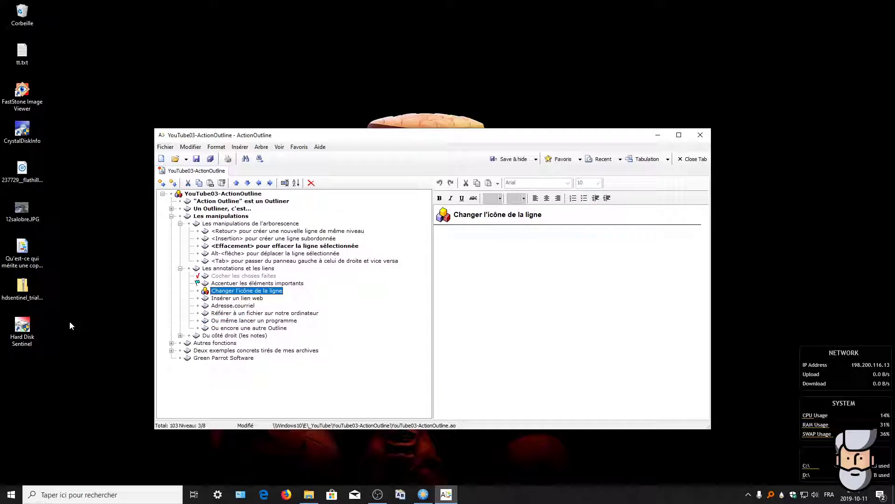
left_click(205, 291)
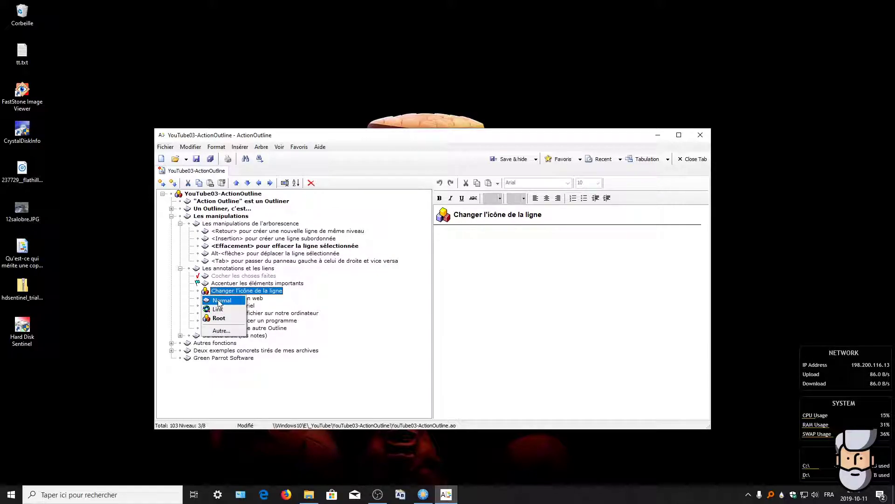
left_click(218, 301)
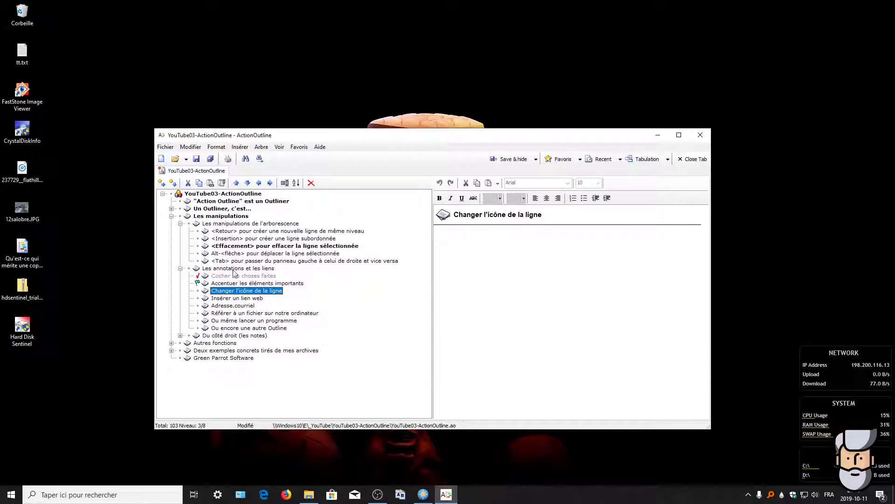
left_click(226, 299)
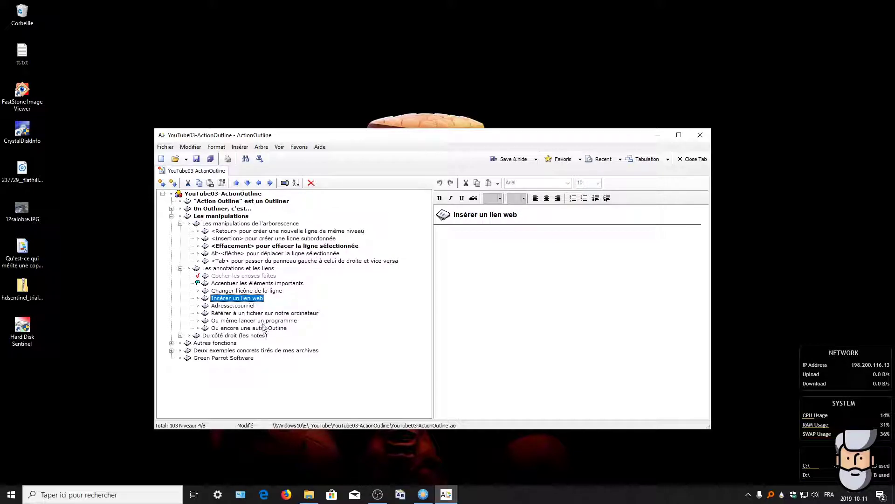
right_click(237, 300)
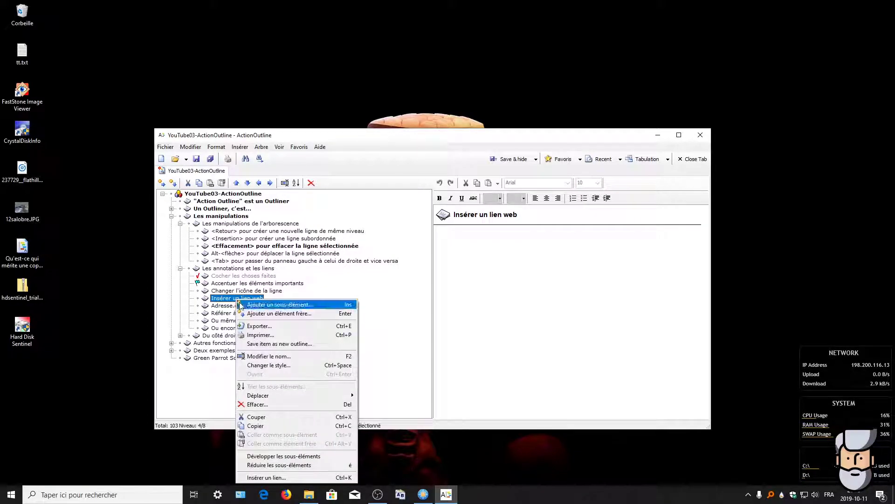
left_click(267, 477)
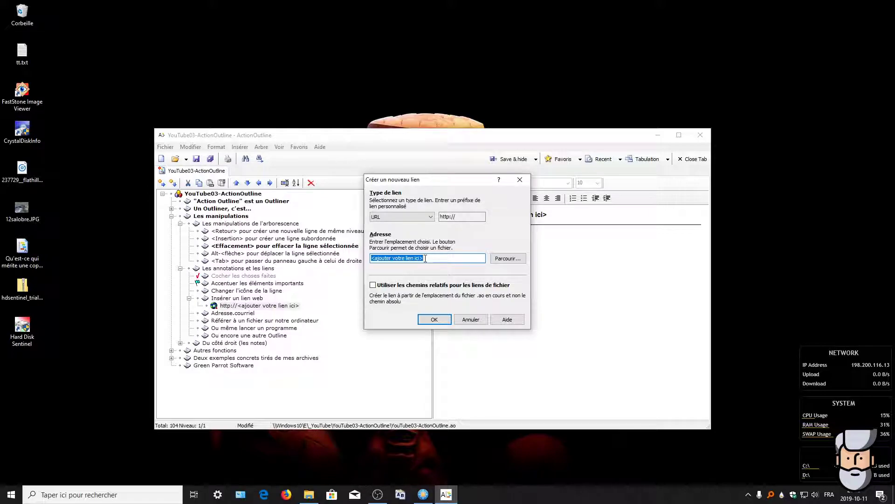
type("go")
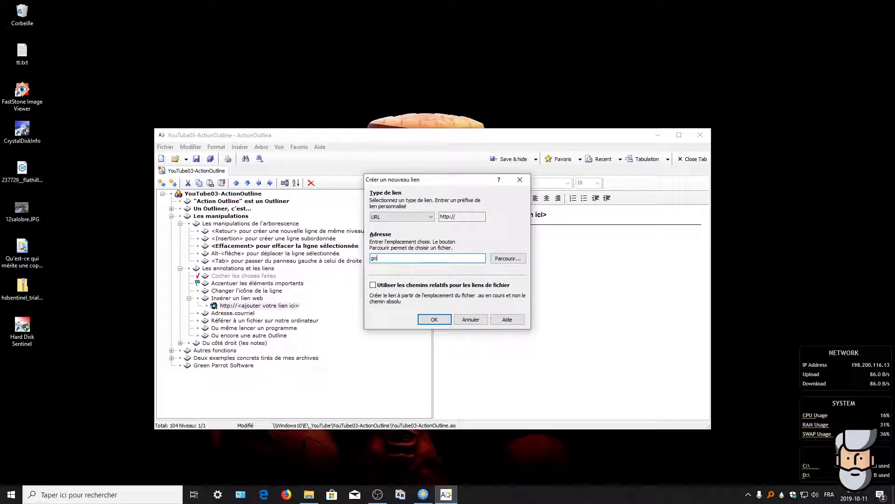
type("oglw")
key("BackSpace")
type("e.com")
left_click(434, 319)
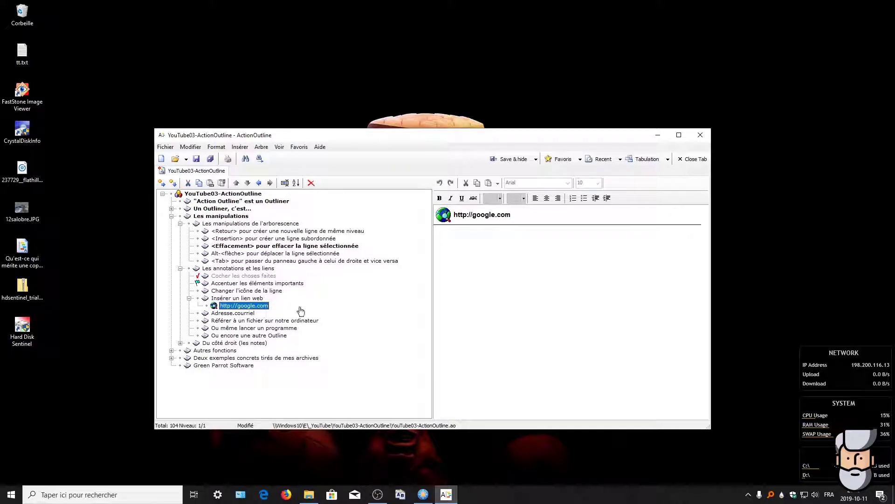
left_click(244, 313)
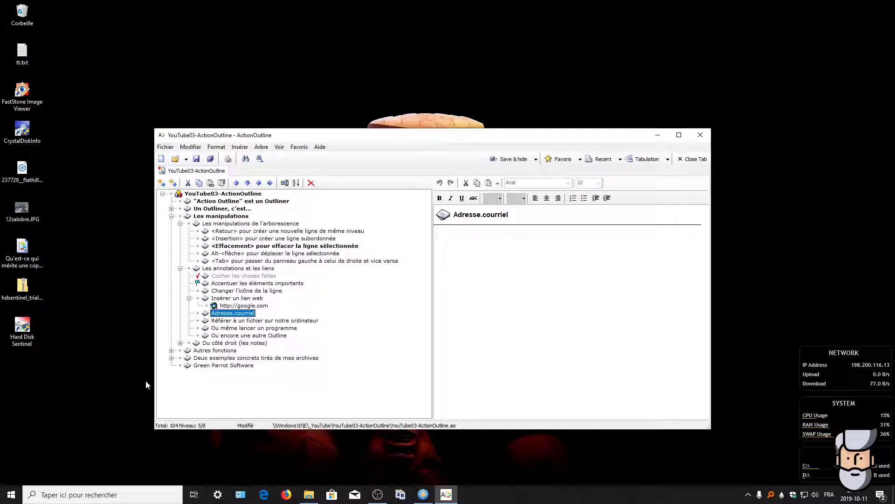
left_click(235, 307)
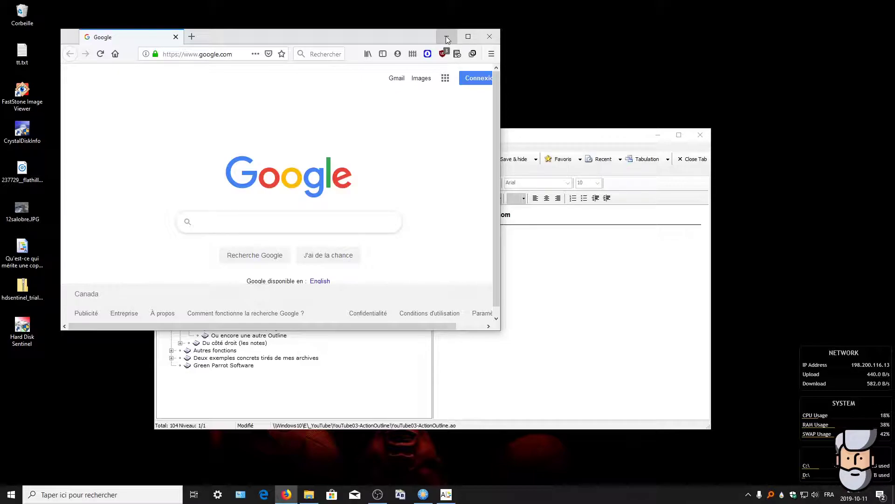
Step: Close the Firefox window showing Google's homepage
left_click(490, 36)
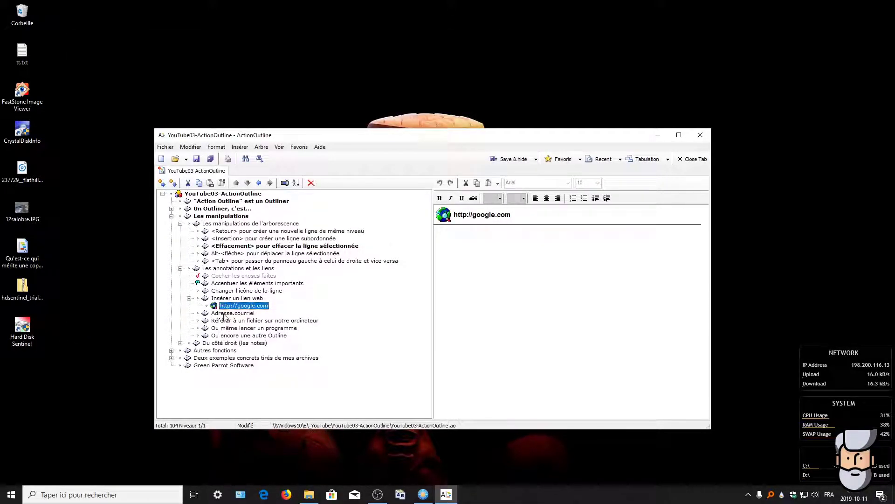
Step: Insert an e-mail address link with the contact's e-mail beneath Adresse.courriel
left_click(225, 313)
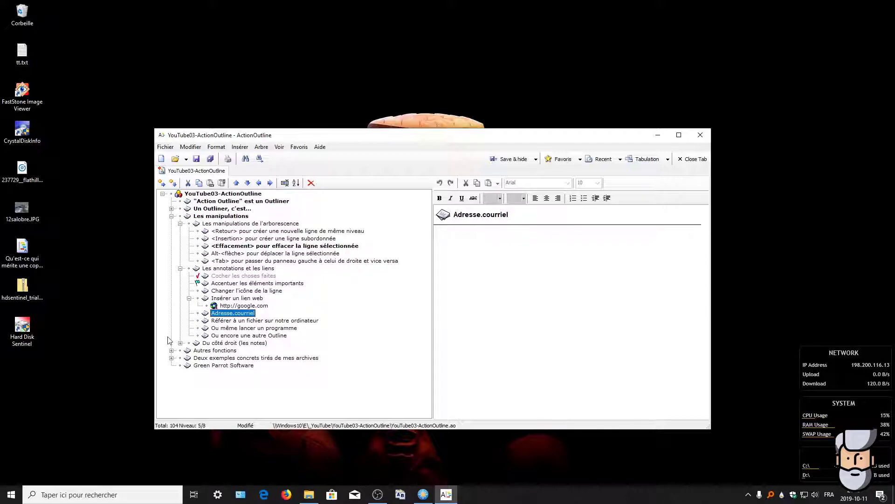
right_click(233, 314)
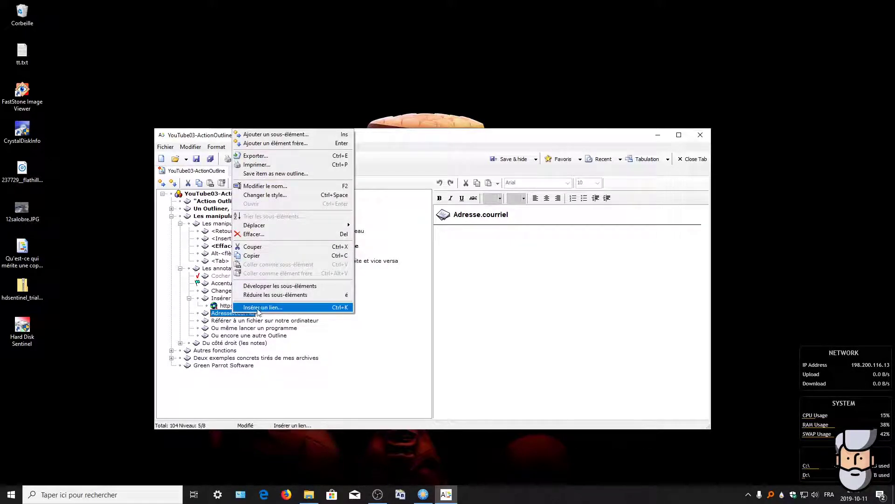
left_click(261, 305)
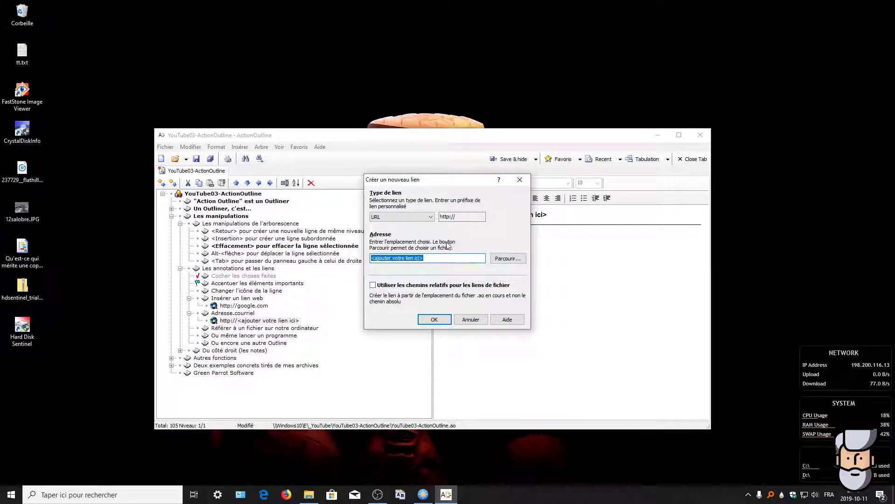
left_click(428, 218)
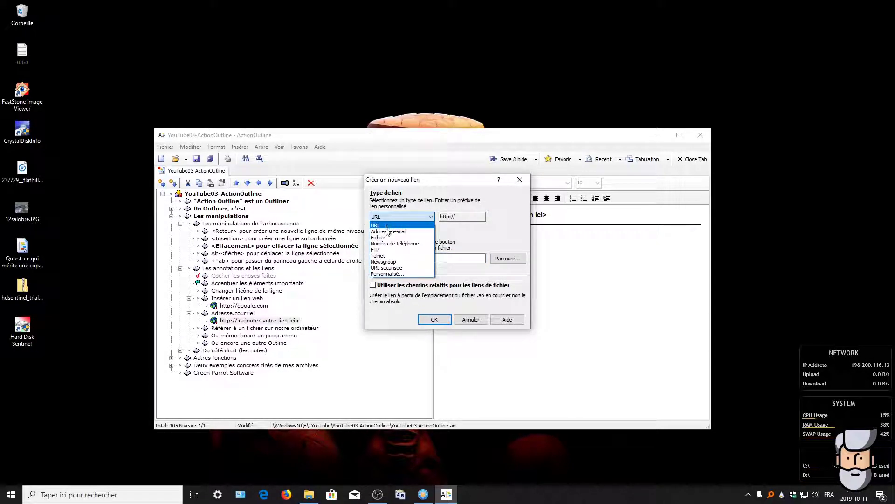
left_click(386, 232)
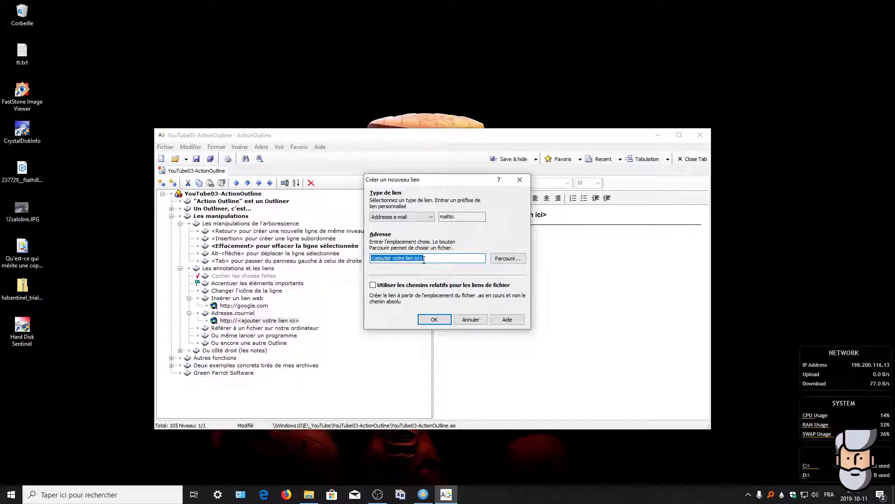
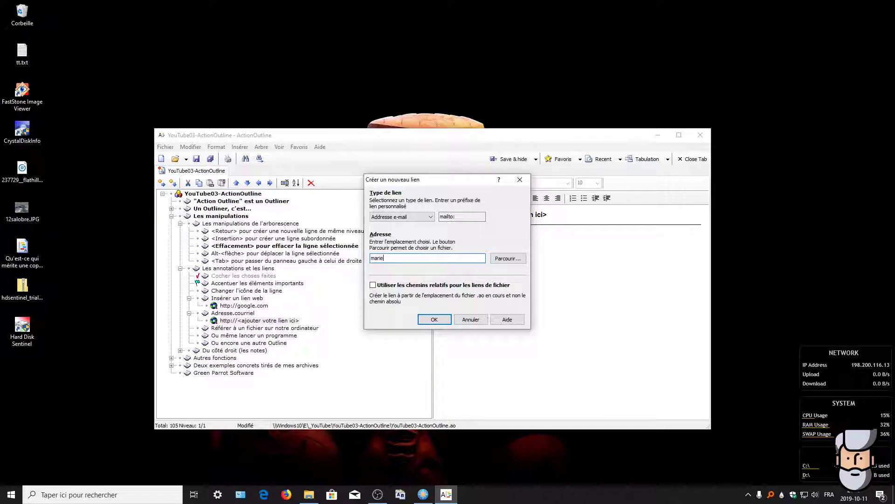
left_click(434, 319)
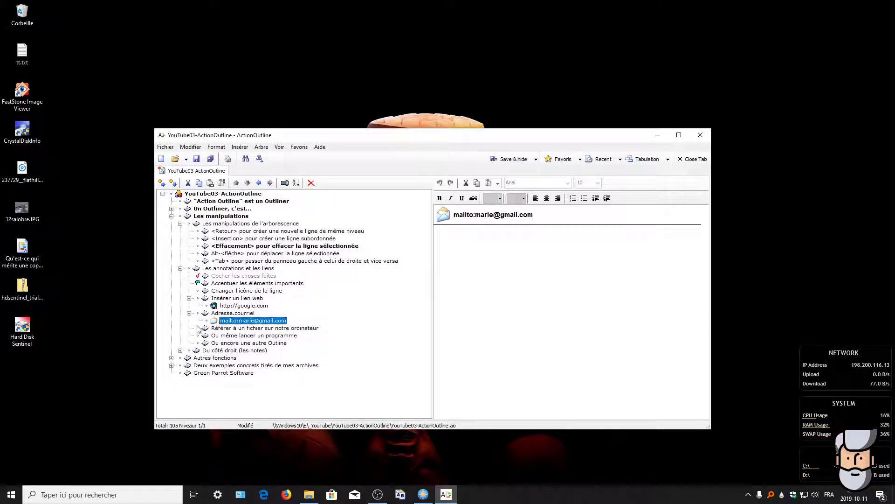
left_click(236, 328)
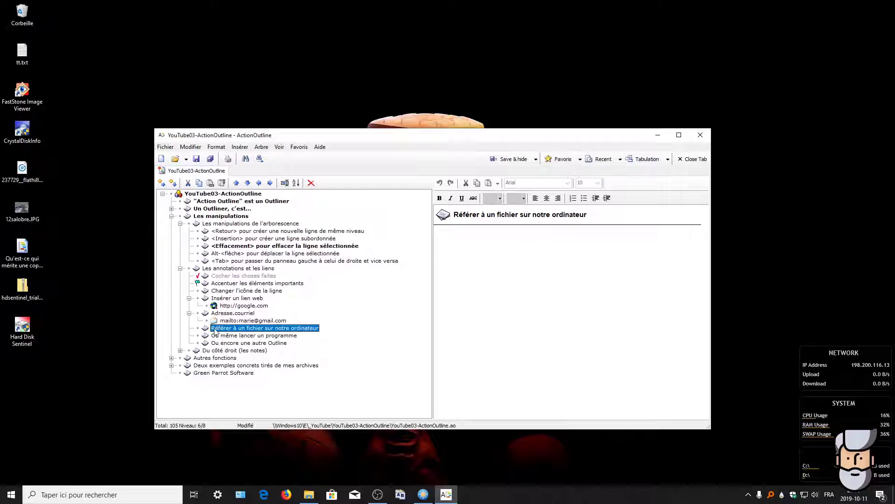
Step: Open the mailto link, dismiss Mail's add-account prompt, and close the Courrier app
double_click(230, 321)
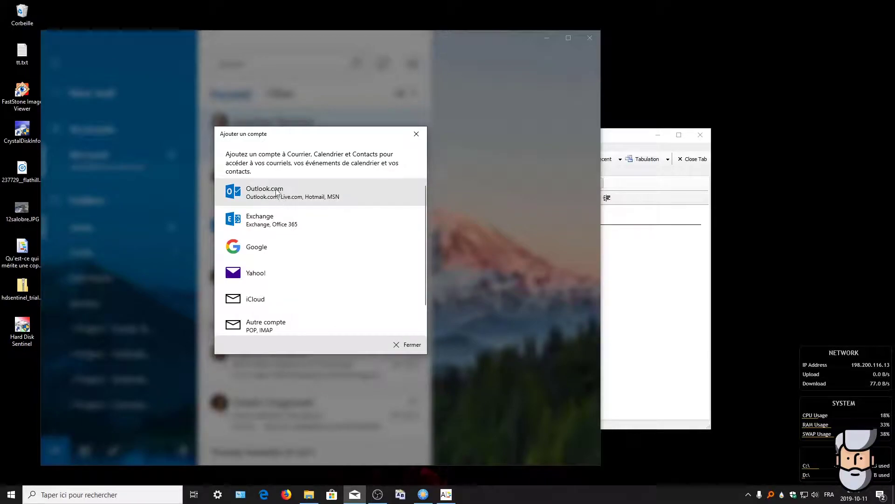
left_click(404, 346)
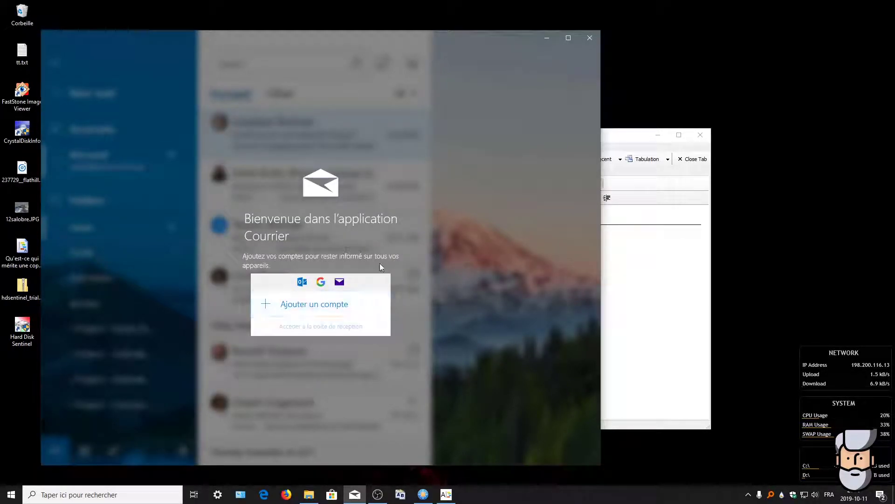
left_click(589, 38)
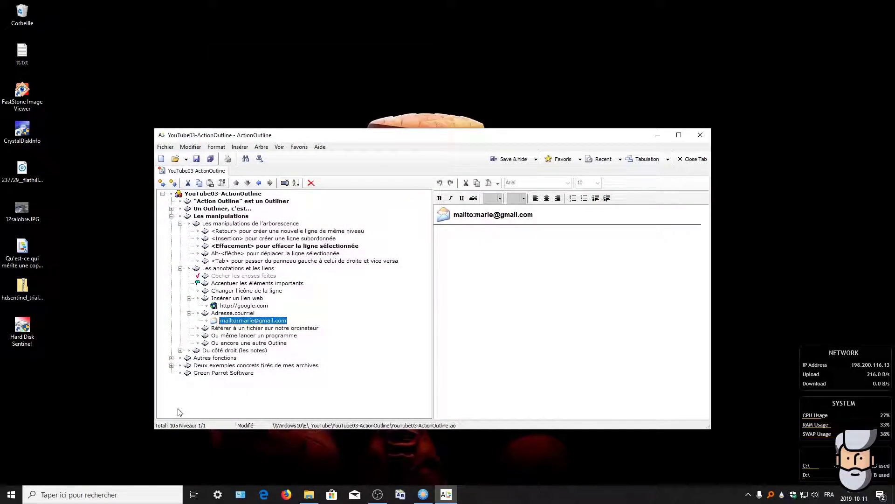
Step: Insert a new file-type link under 'Référer à un fichier sur notre ordinateur'
left_click(250, 329)
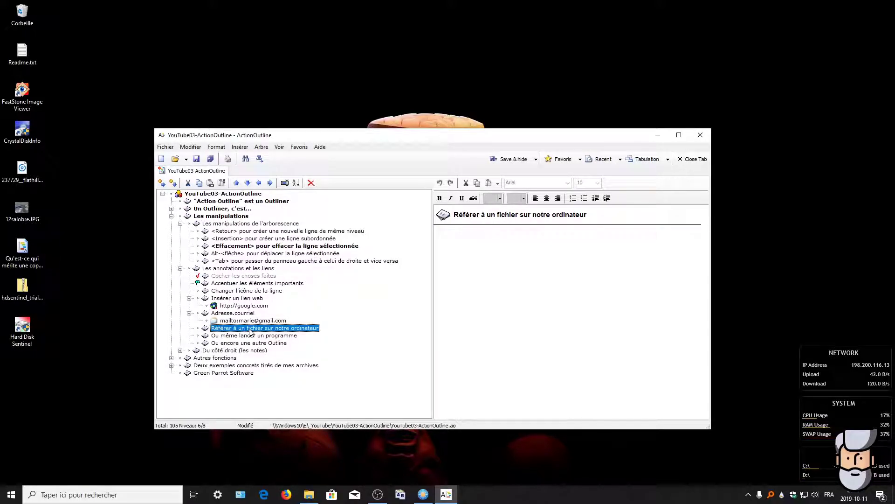
right_click(251, 332)
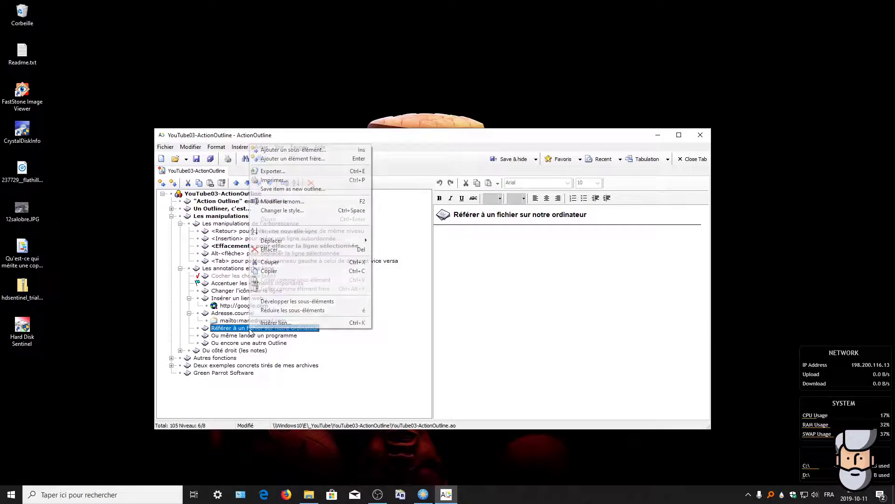
left_click(273, 323)
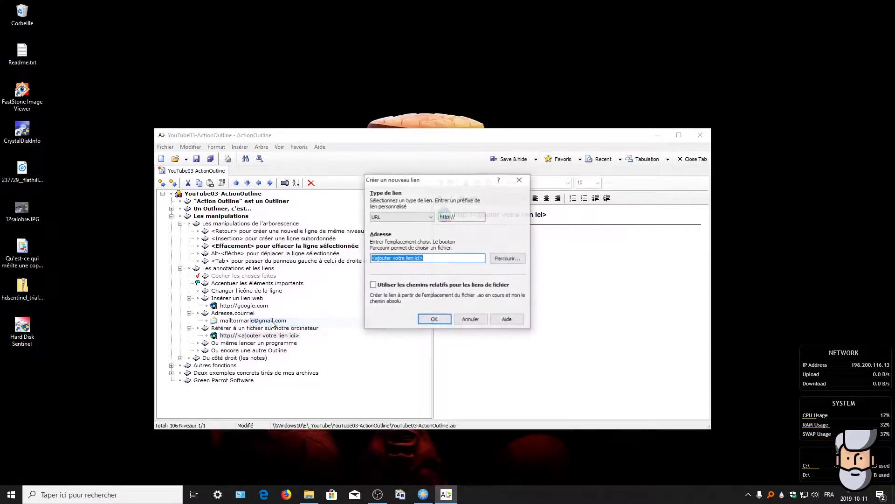
left_click(430, 217)
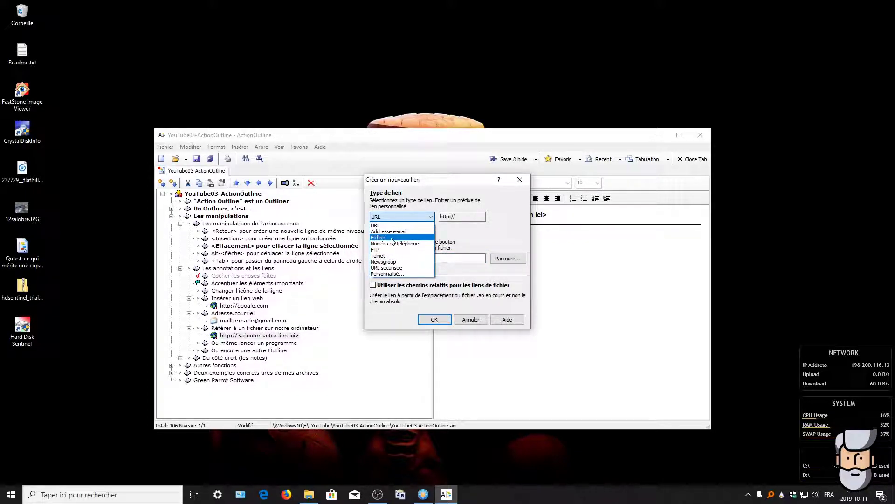
left_click(391, 238)
Step: Point the link at Readme.txt on the desktop (Bureau), confirm, and select the new link row
left_click(508, 259)
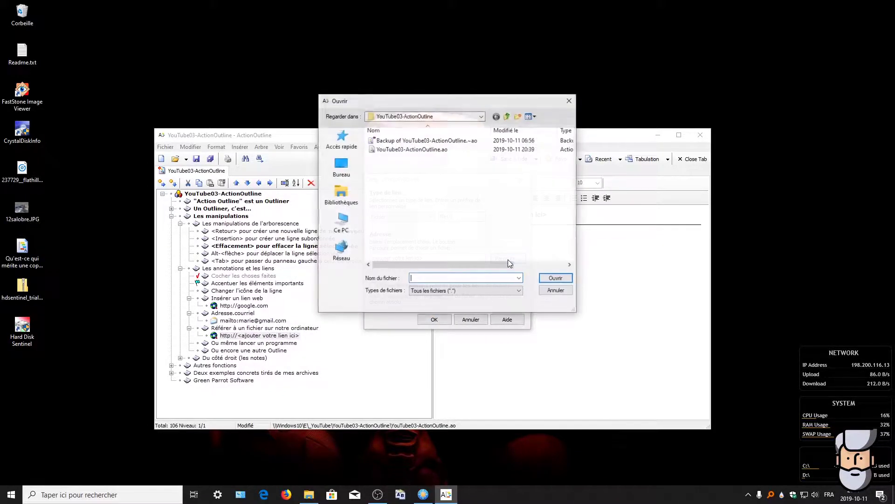
left_click(341, 168)
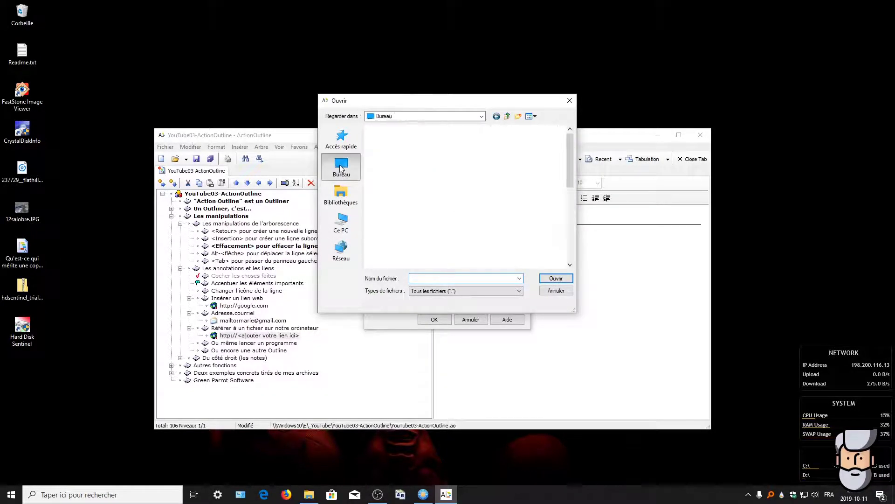
scroll(480, 182, "down", 3)
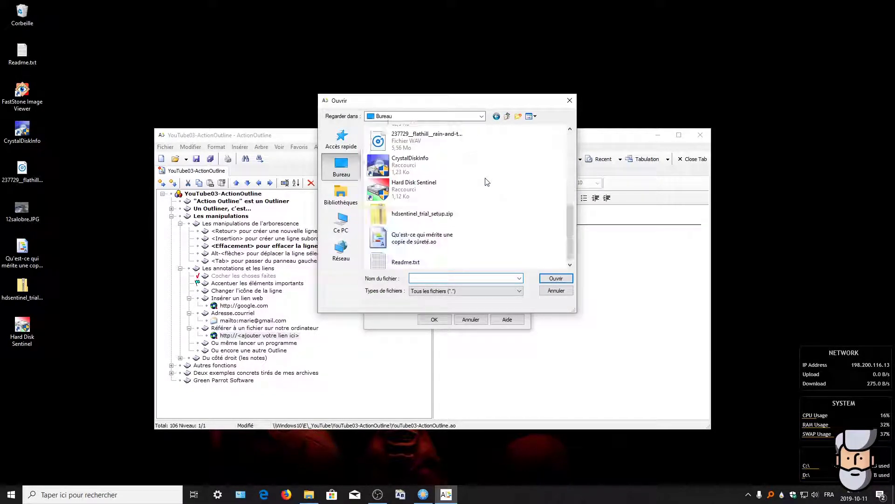
scroll(452, 221, "up", 1)
scroll(452, 221, "down", 2)
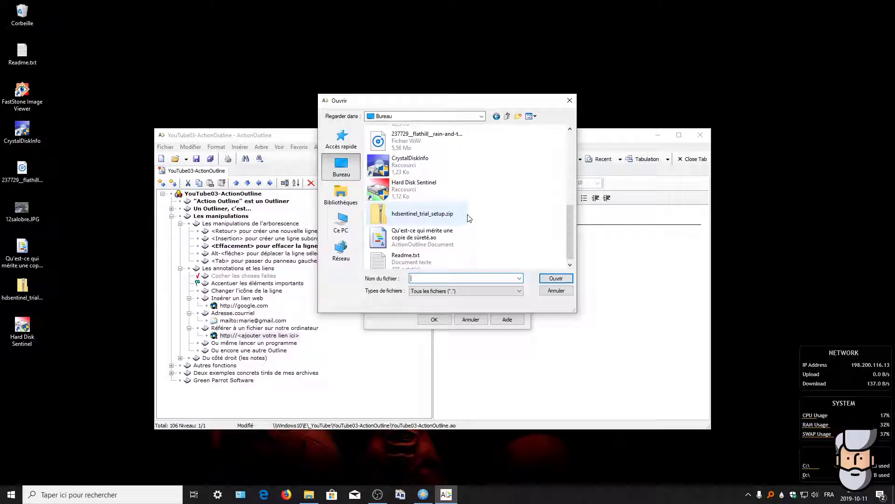
left_click(406, 258)
double_click(384, 264)
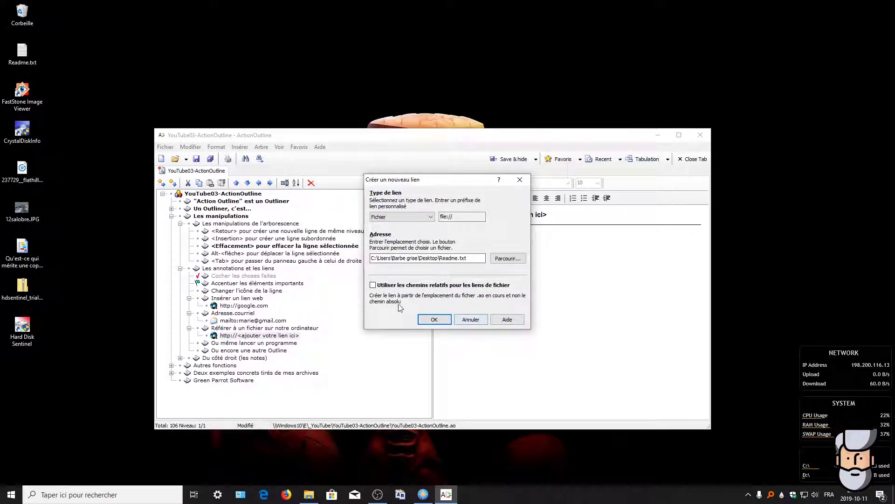
left_click(434, 319)
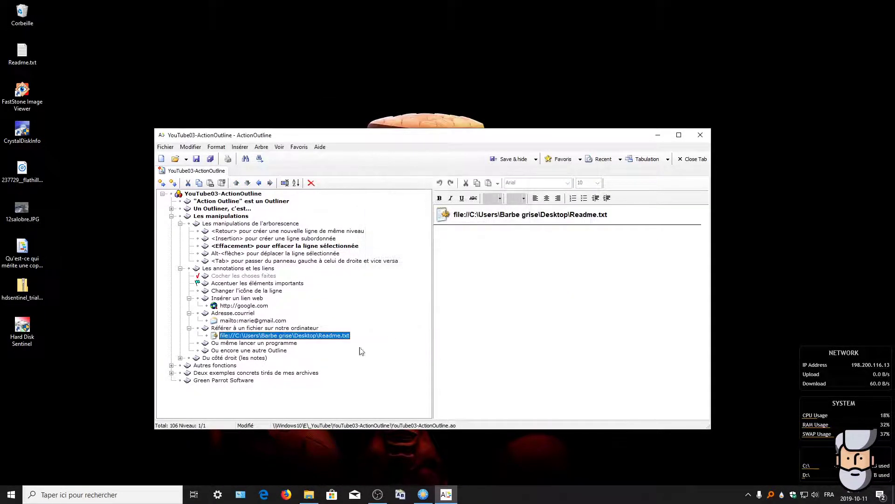
left_click(252, 343)
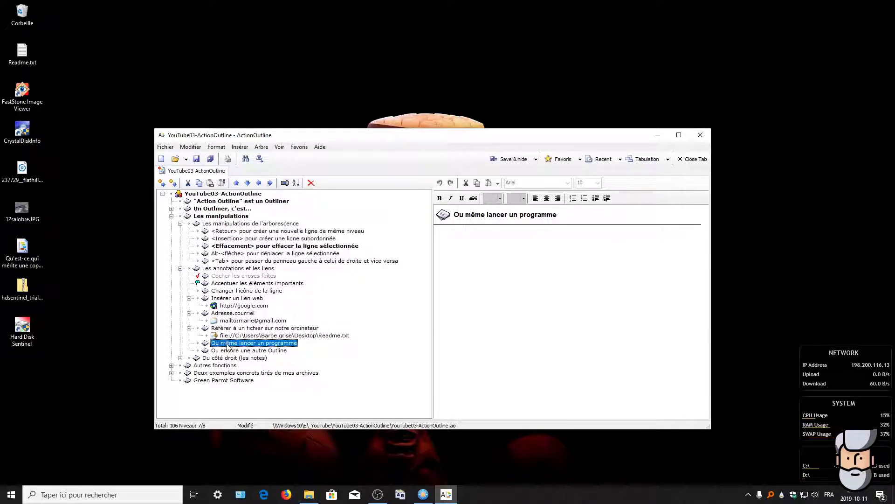
left_click(235, 337)
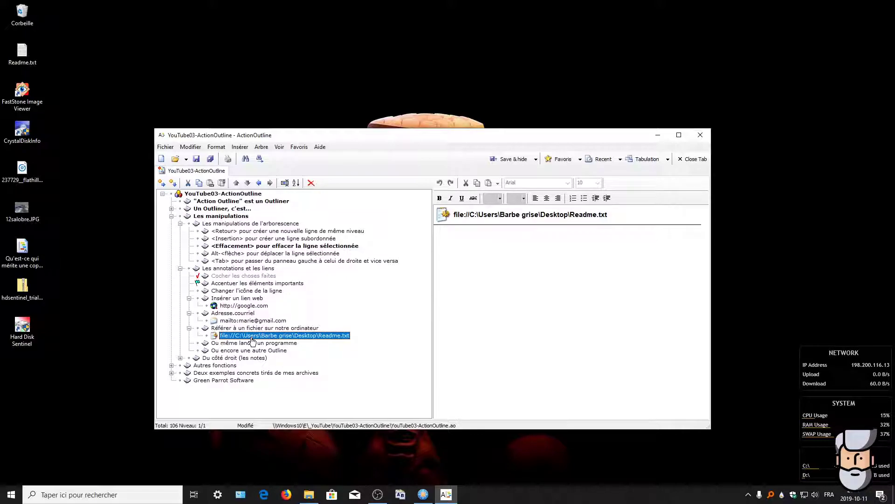
double_click(252, 339)
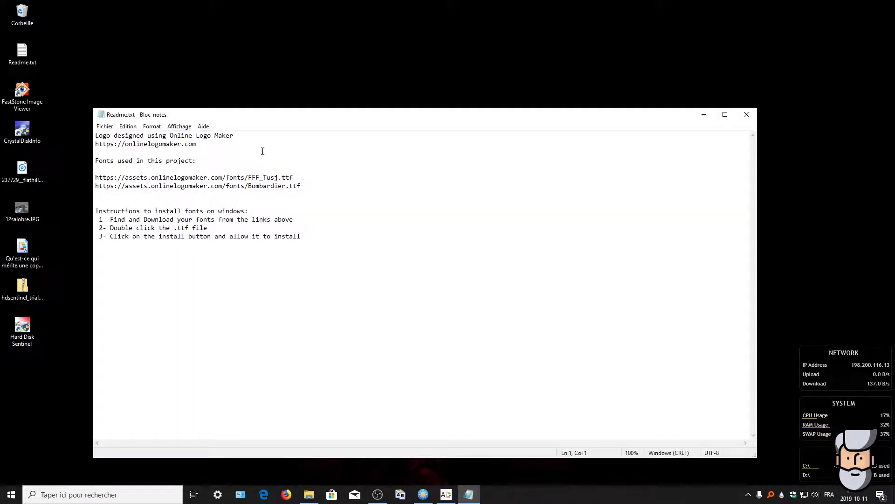
left_click(747, 115)
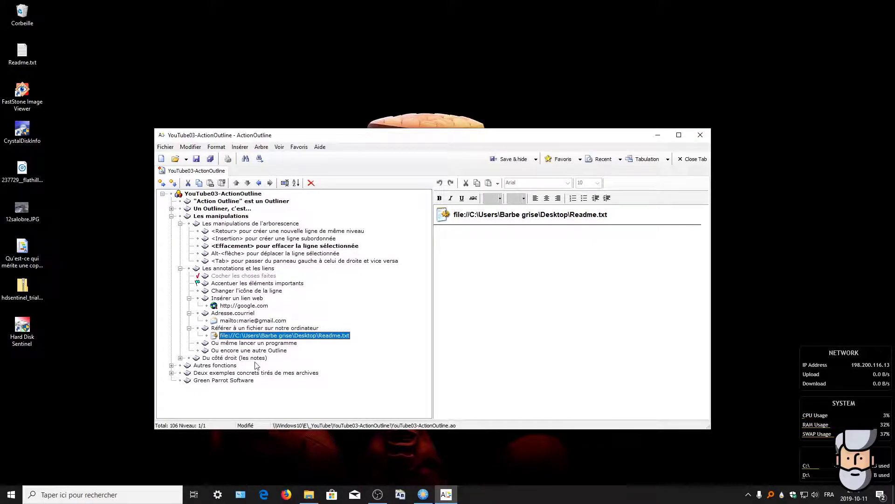
Step: Insert a new file-type link under 'Ou même lancer un programme'
left_click(253, 343)
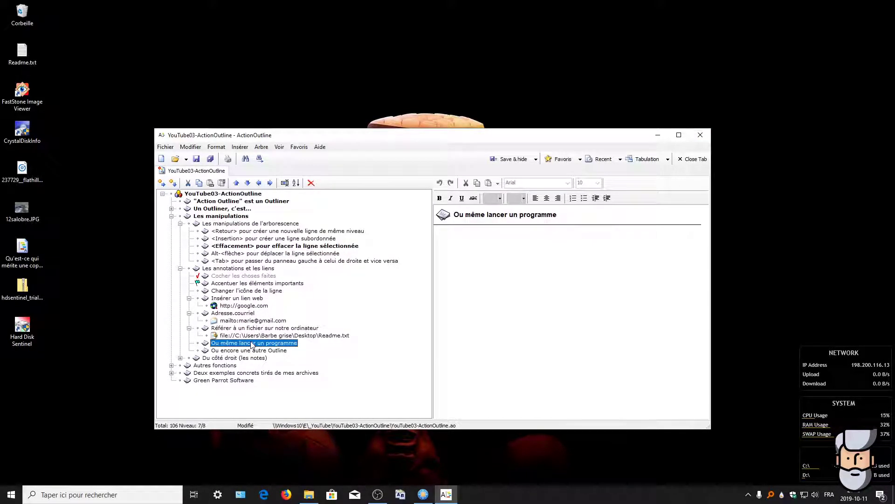
right_click(252, 345)
left_click(269, 339)
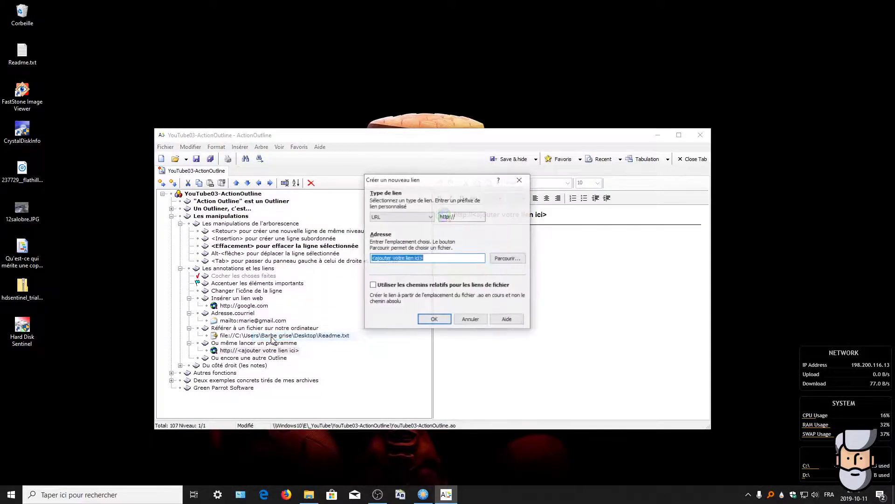
left_click(421, 217)
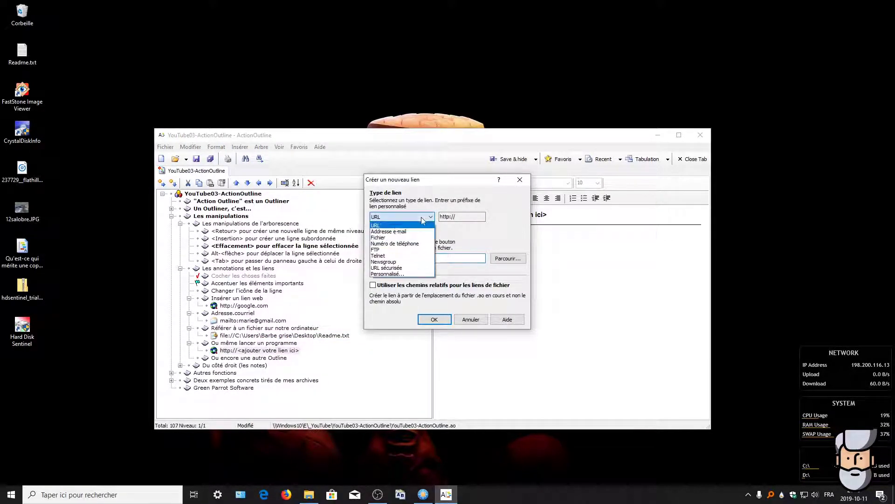
left_click(382, 238)
Step: Target FastStone Image Viewer's FSViewer.exe, then launch it through the link and close it
left_click(507, 258)
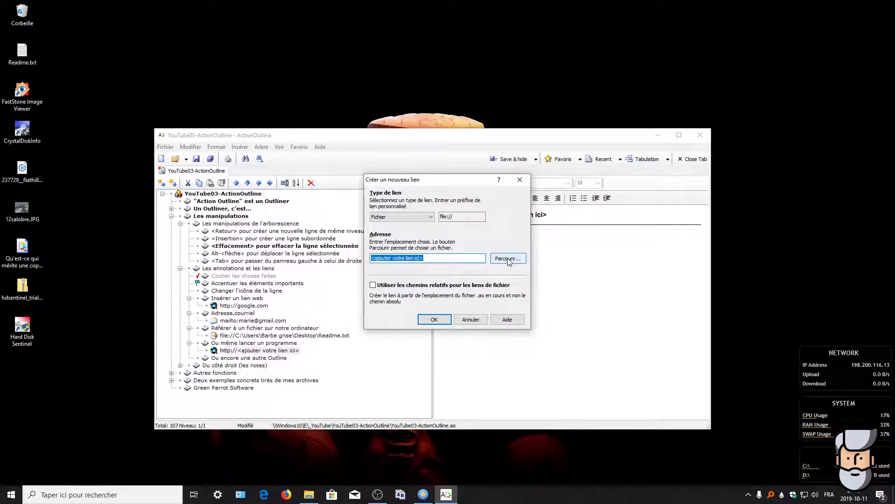
left_click(341, 167)
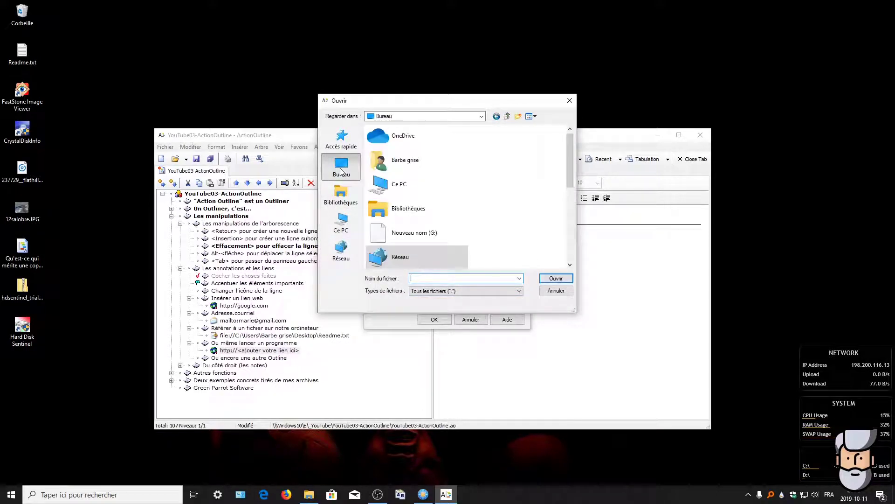
scroll(373, 213, "down", 3)
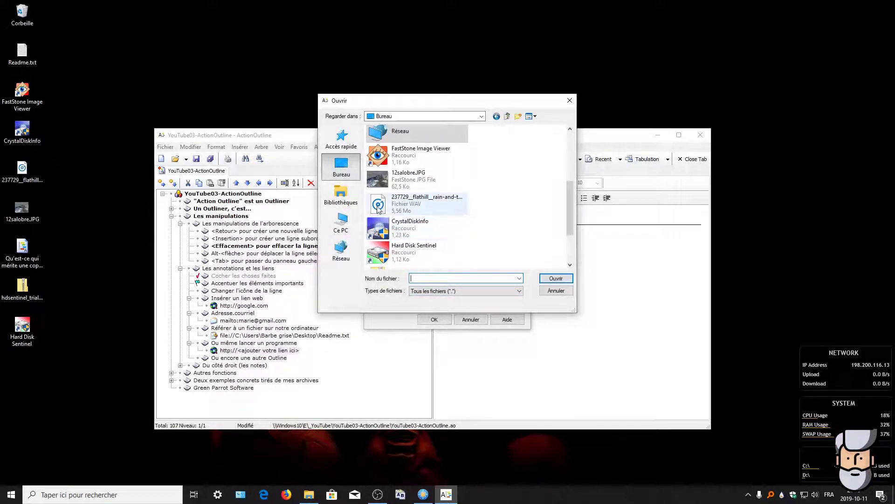
double_click(380, 163)
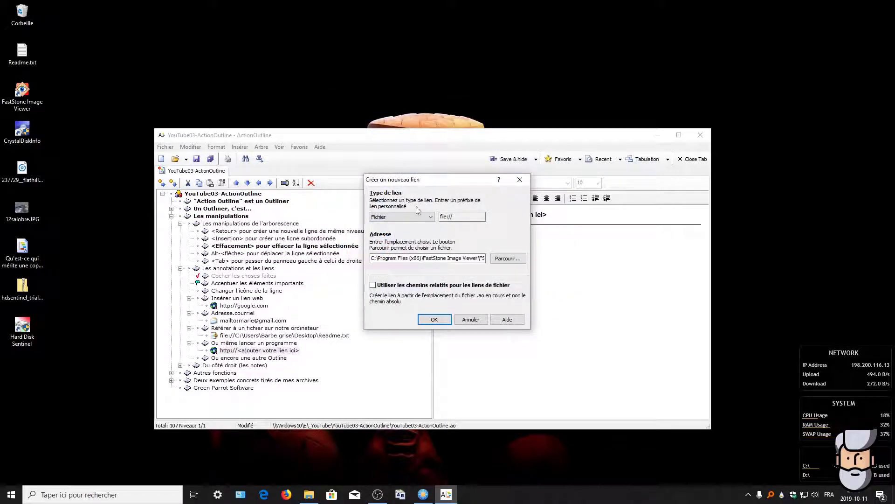
left_click(436, 319)
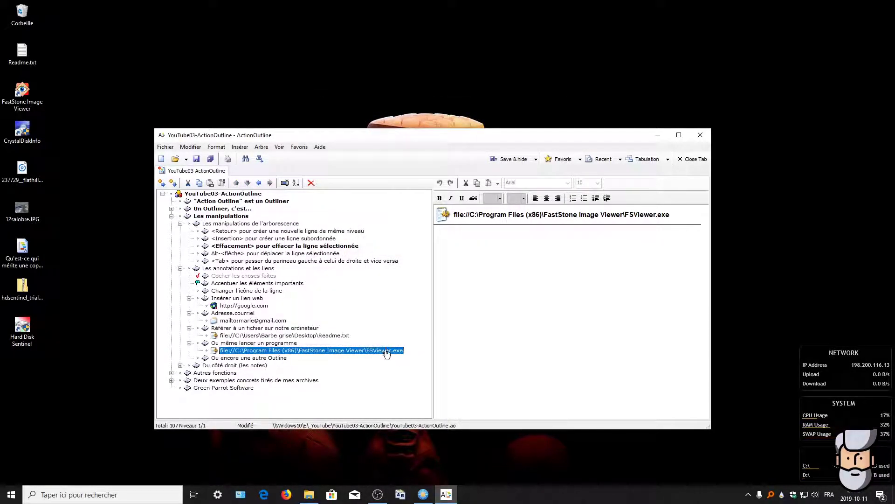
left_click(273, 354)
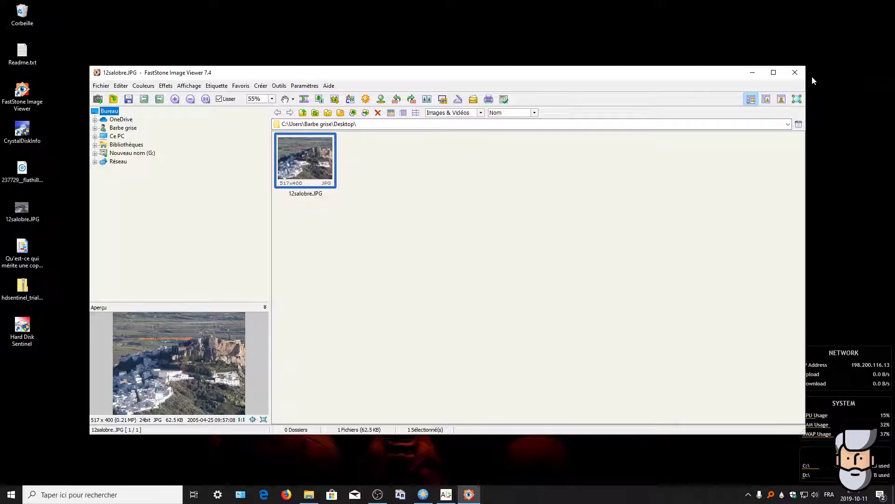
left_click(800, 76)
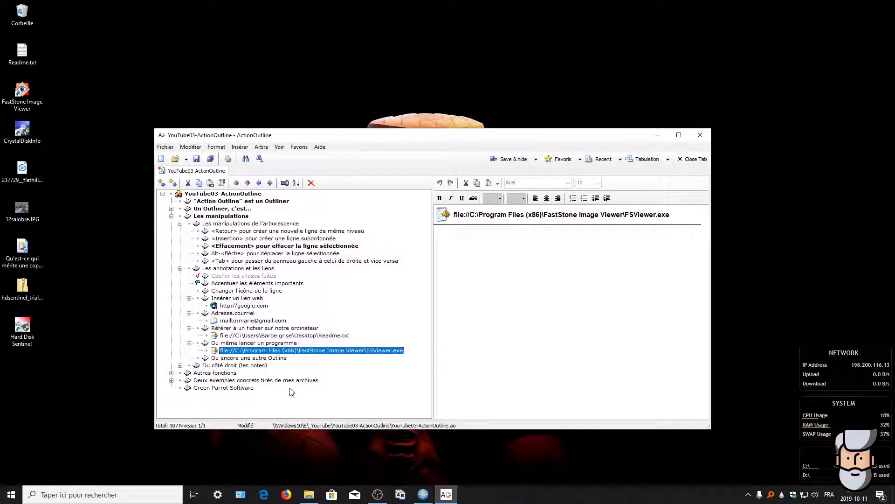
Step: Insert a new file-type link under 'Ou encore une autre Outline'
left_click(237, 358)
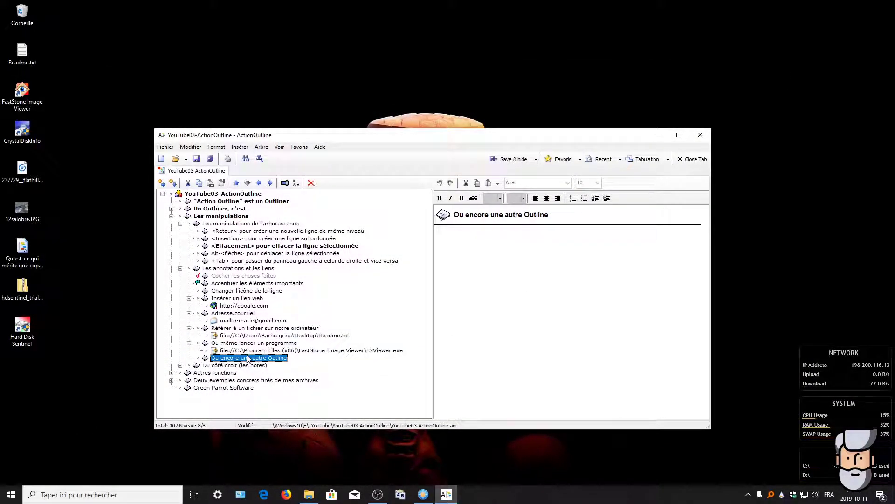
right_click(261, 359)
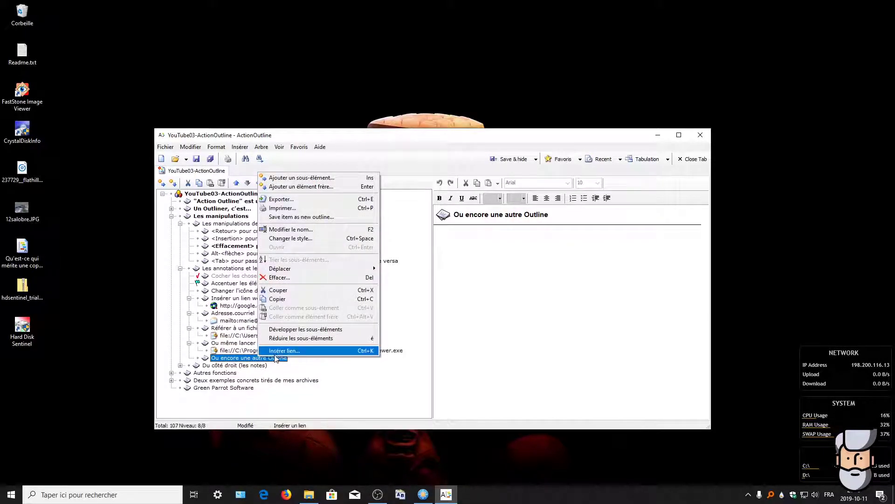
left_click(276, 354)
left_click(383, 220)
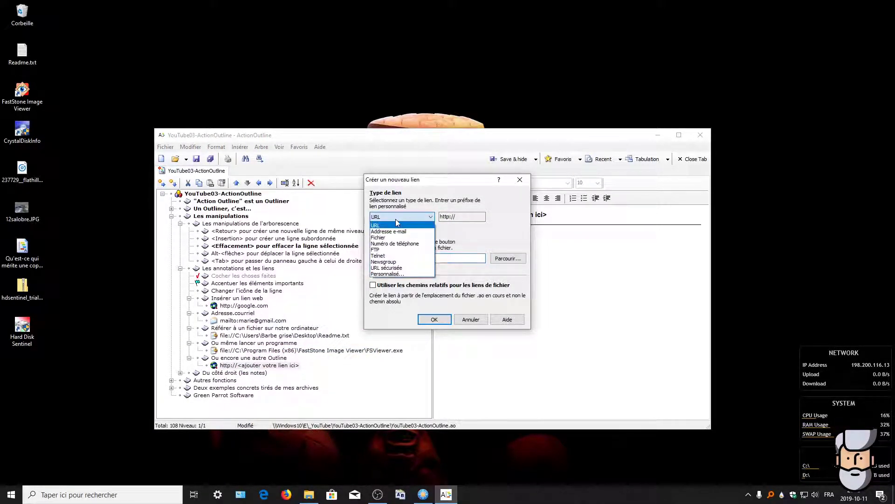
left_click(380, 241)
Step: Target the desktop file Qu'est-ce qui mérite une copie de sûreté.ao, confirm, and reselect the parent row
left_click(508, 258)
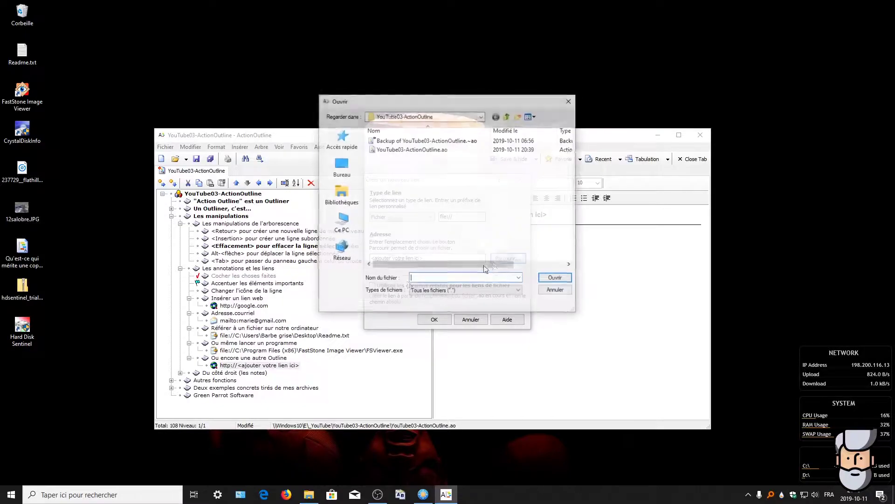
left_click(340, 170)
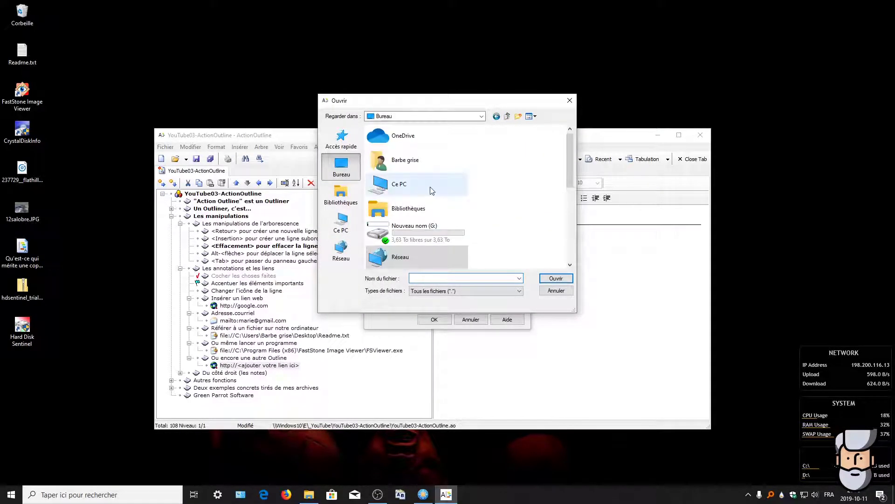
scroll(466, 203, "down", 3)
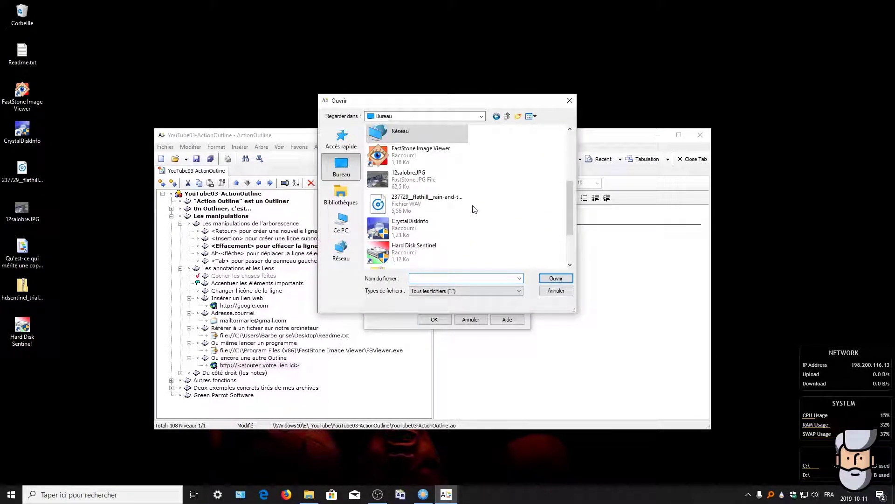
scroll(475, 209, "down", 2)
scroll(474, 211, "up", 3)
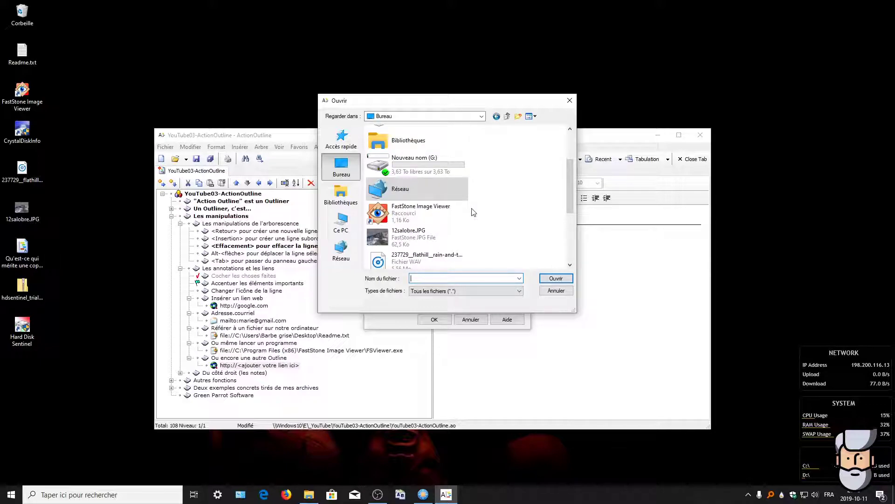
left_click_drag(567, 191, 570, 256)
double_click(418, 238)
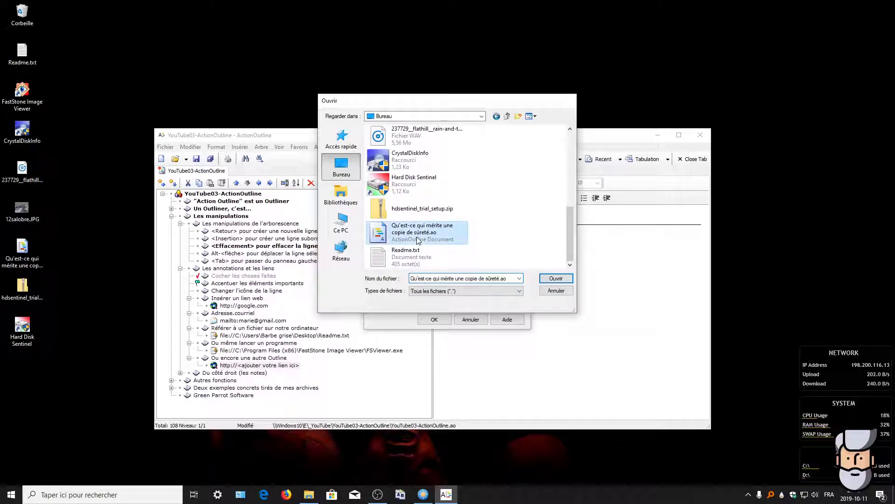
left_click(422, 319)
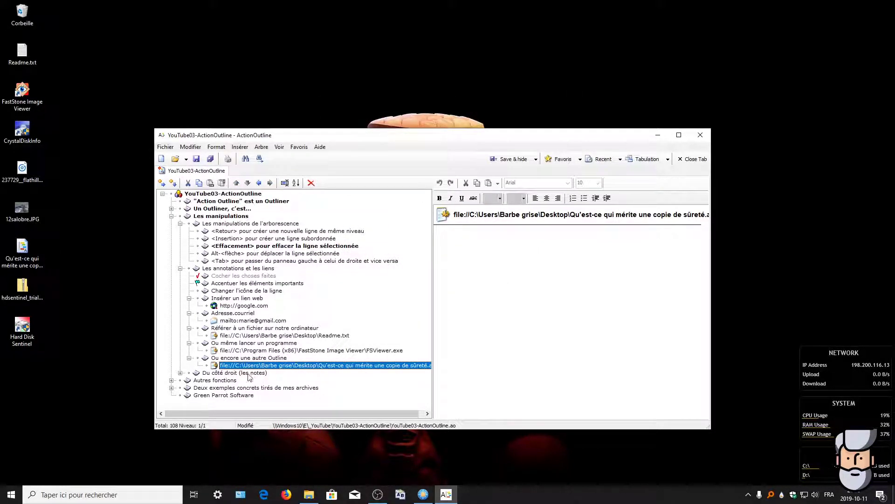
left_click(178, 356)
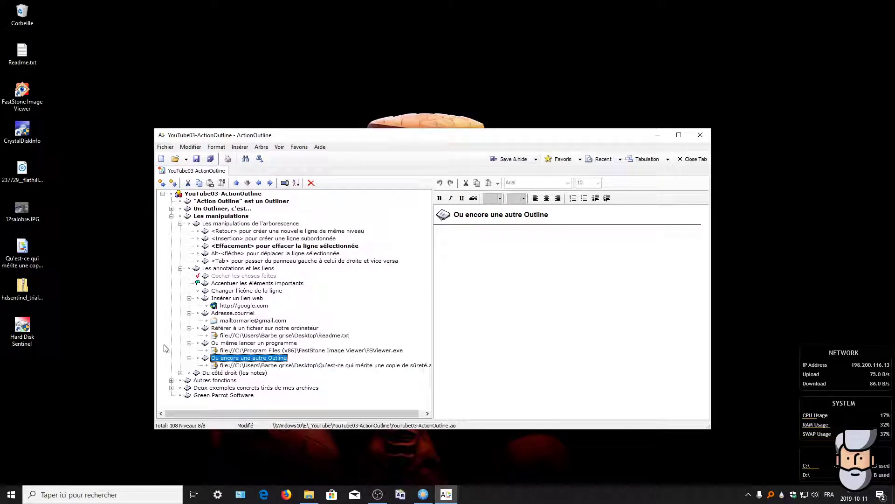
Step: Open the linked outline Qu'est-ce qui mérite une copie de sûreté in its own tab, then return to YouTube03-ActionOutline
double_click(271, 367)
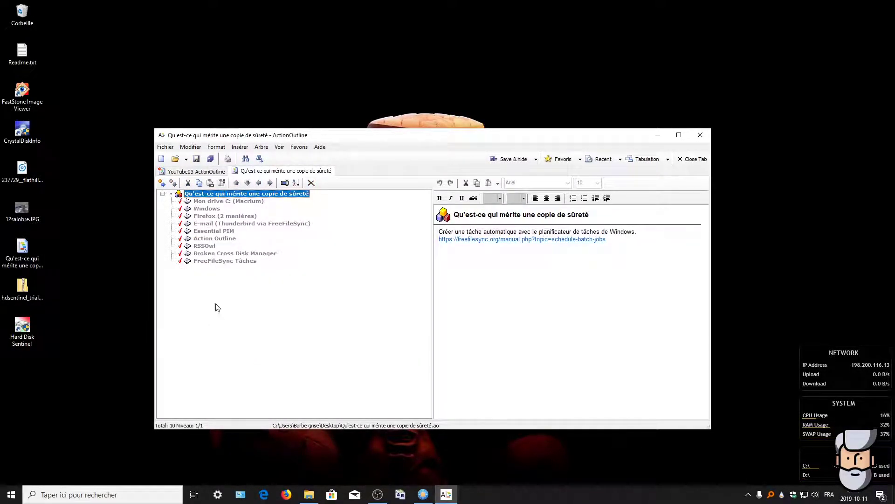
left_click(205, 172)
left_click(245, 171)
left_click(196, 172)
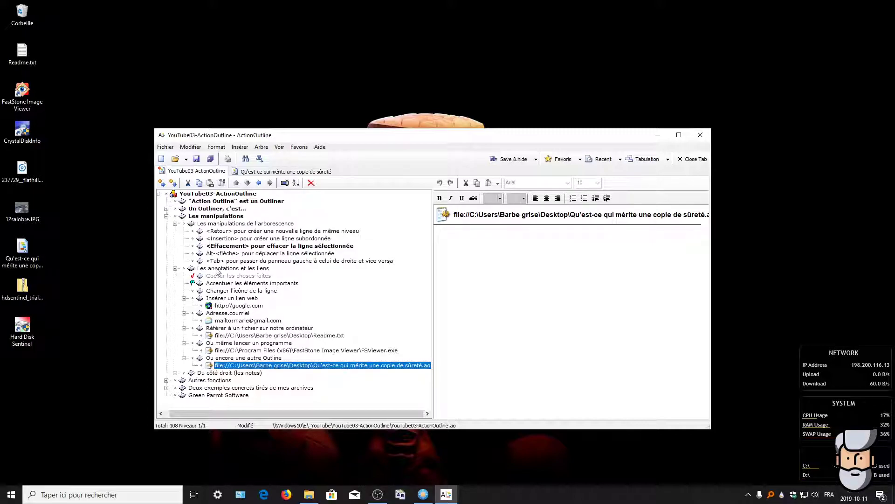
Step: Fold the manipulations and annotations branches, expand Du côté droit (les notes), and show Un traitement de texte rudimentaire
left_click(175, 224)
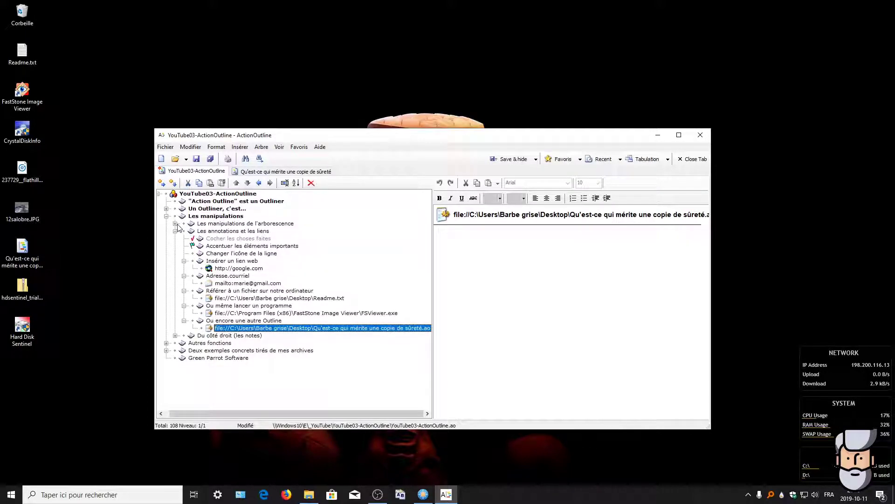
left_click(176, 231)
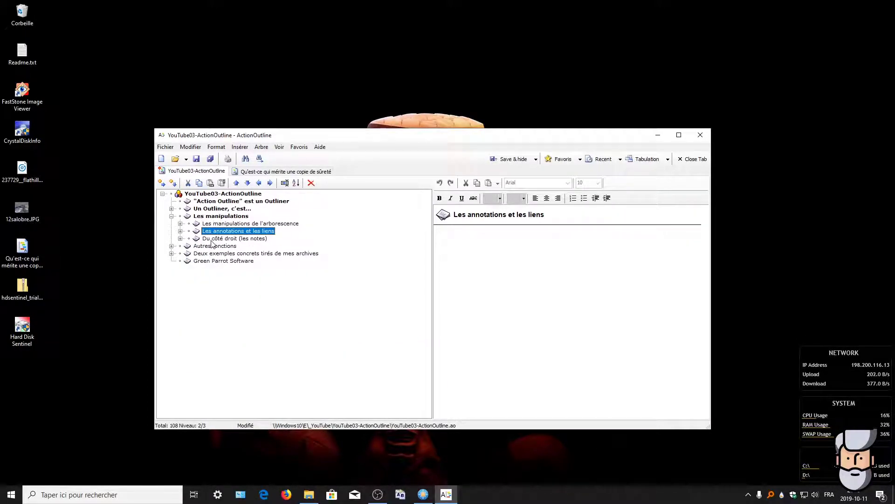
left_click(180, 238)
left_click(181, 238)
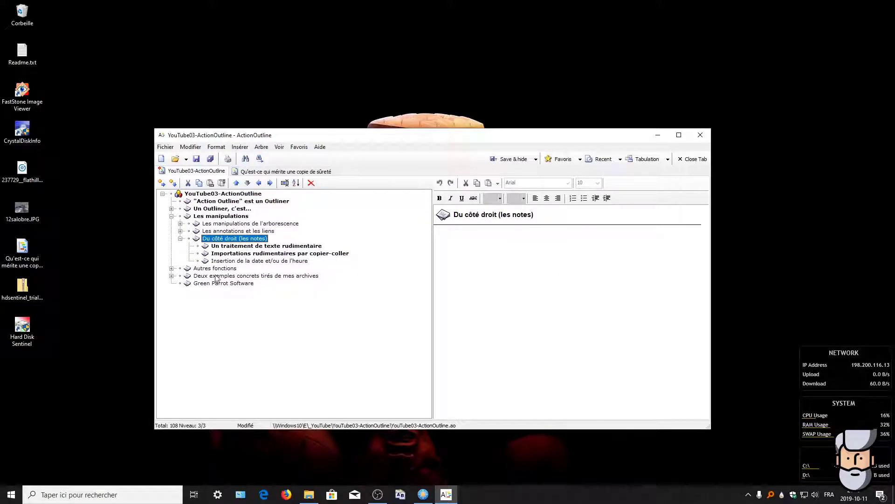
left_click(246, 247)
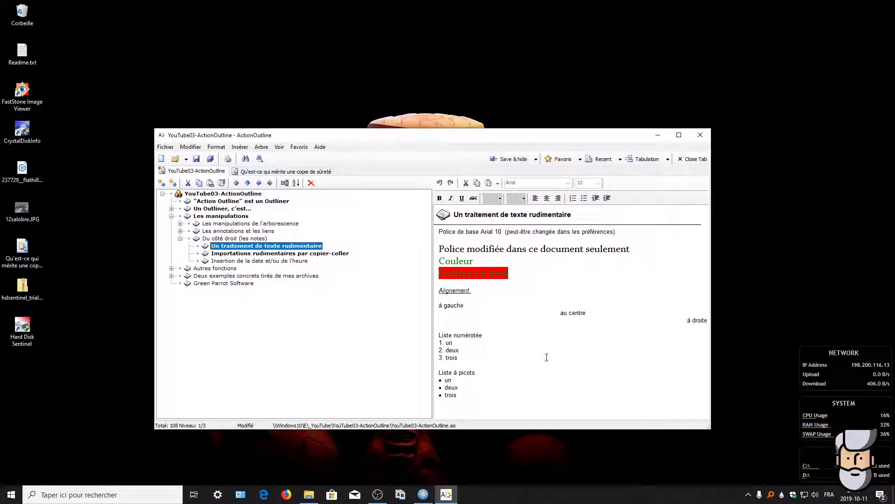
Step: Change the word Couleur in the note to teal text
left_click(453, 233)
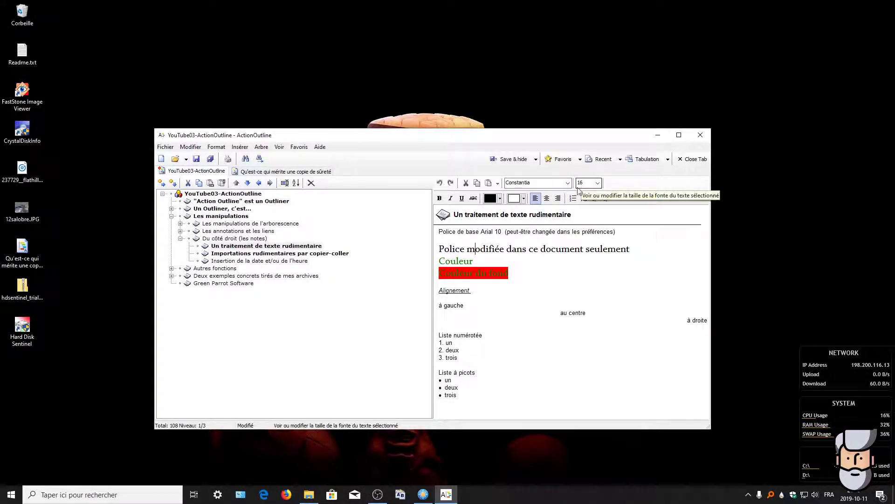
left_click(460, 262)
left_click(499, 201)
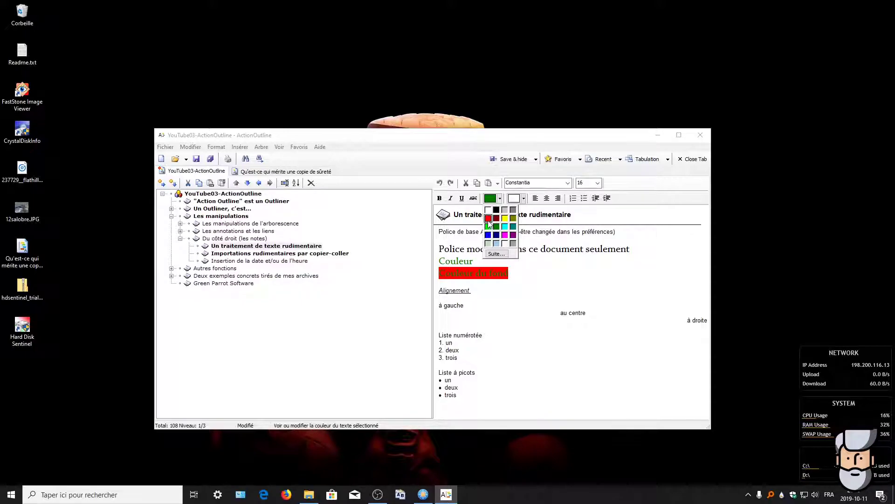
left_click(513, 226)
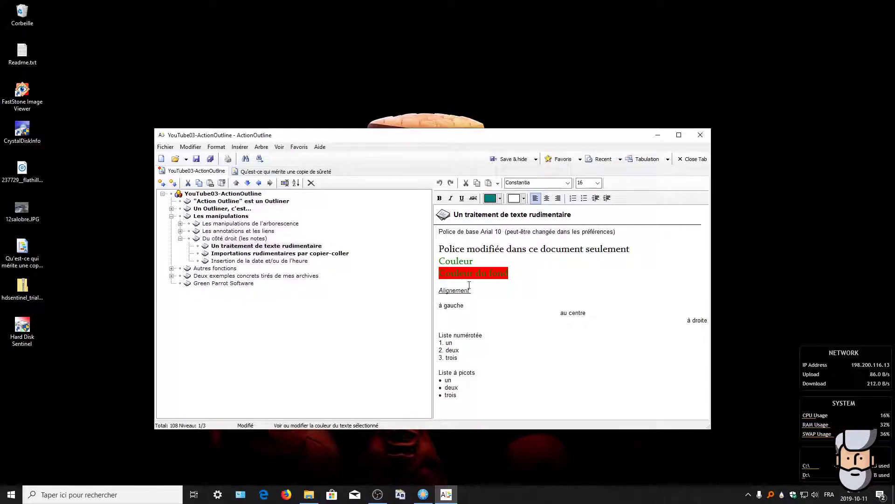
left_click(435, 265)
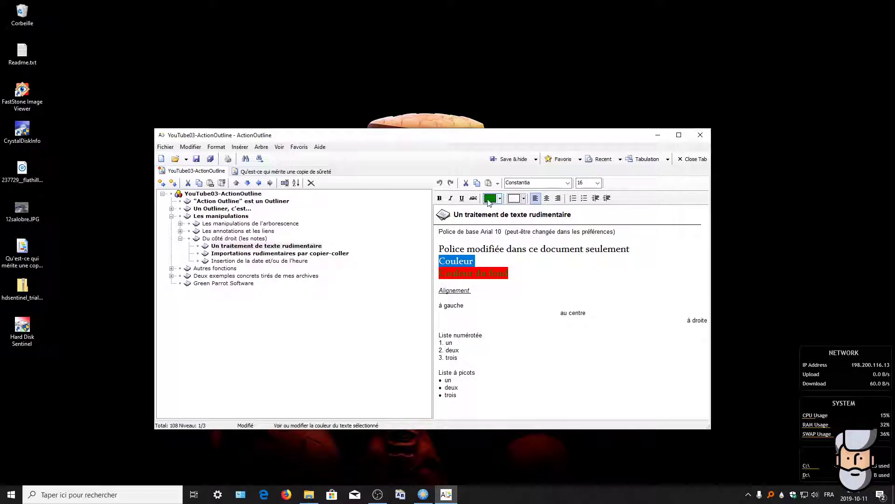
left_click(501, 200)
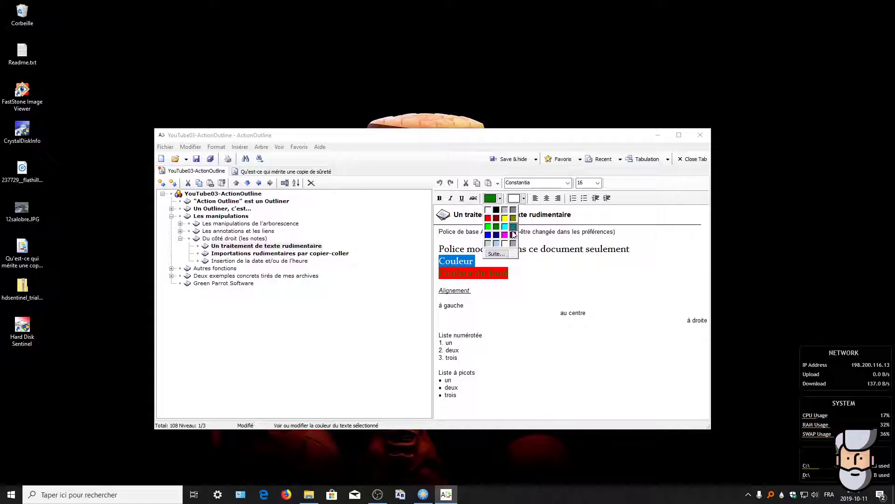
left_click(513, 227)
left_click(517, 257)
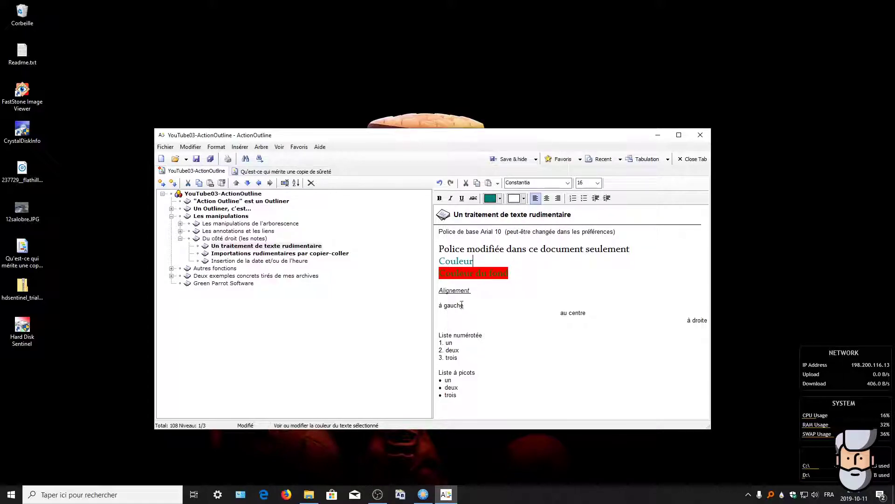
Step: Give the Couleur du fond line a cyan background instead of red
left_click(445, 274)
left_click(434, 278)
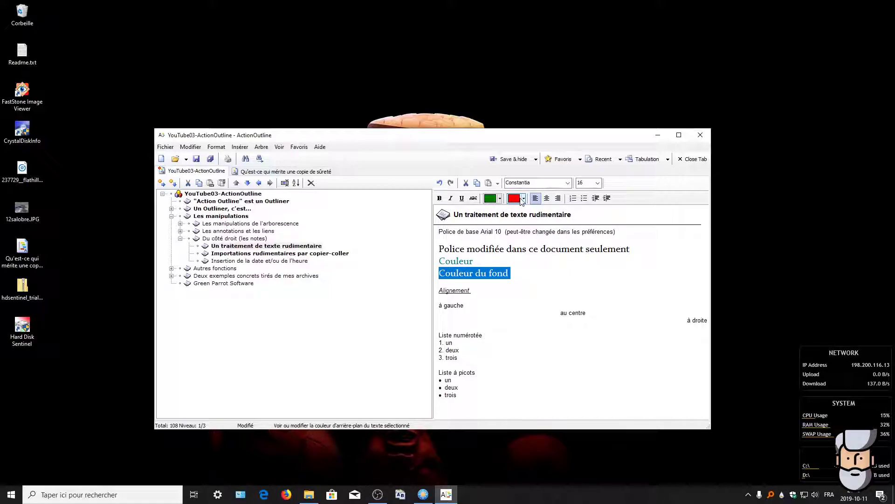
left_click(523, 199)
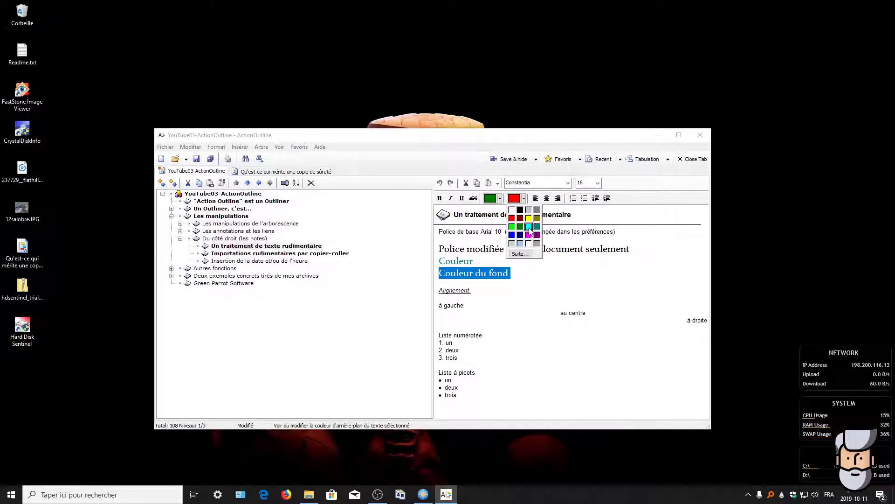
left_click(530, 229)
left_click(522, 276)
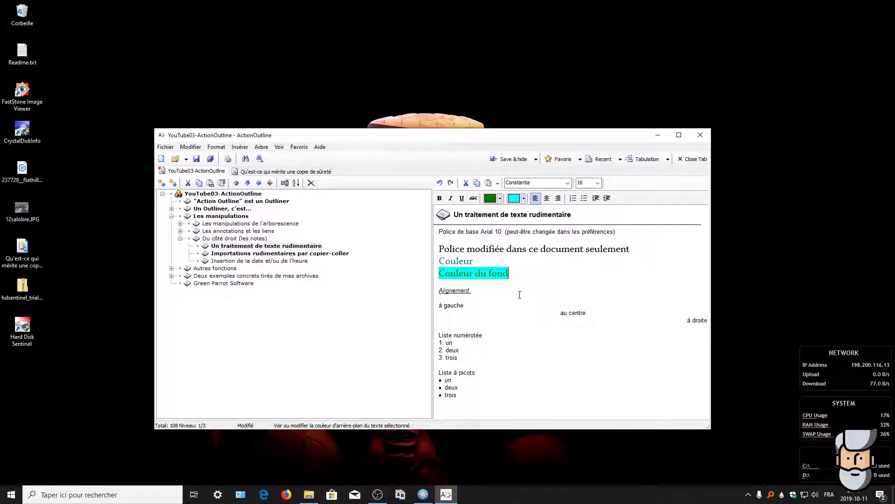
left_click(454, 290)
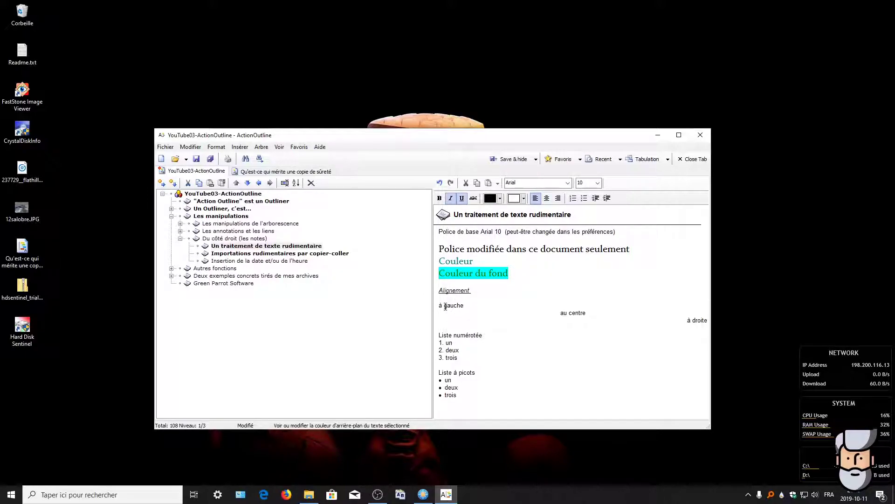
Step: Try centre, right and left alignment on the à gauche line, ending left-aligned
left_click(447, 306)
left_click(546, 199)
left_click(559, 198)
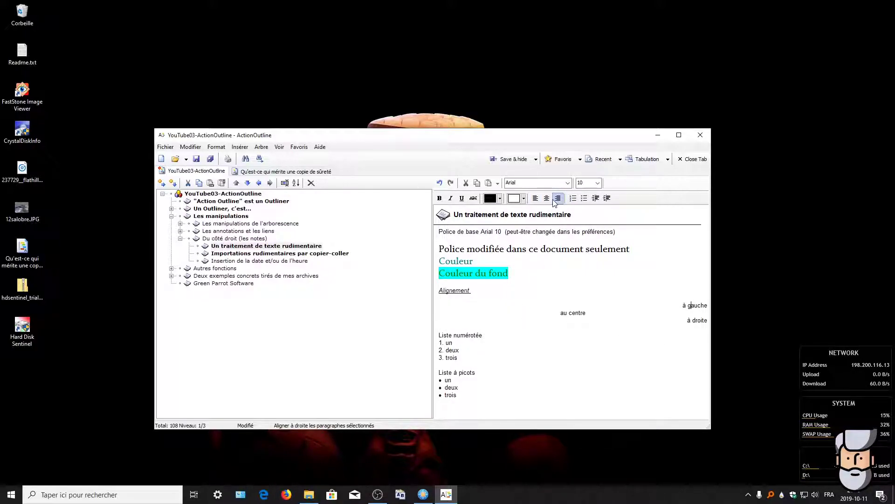
left_click(536, 198)
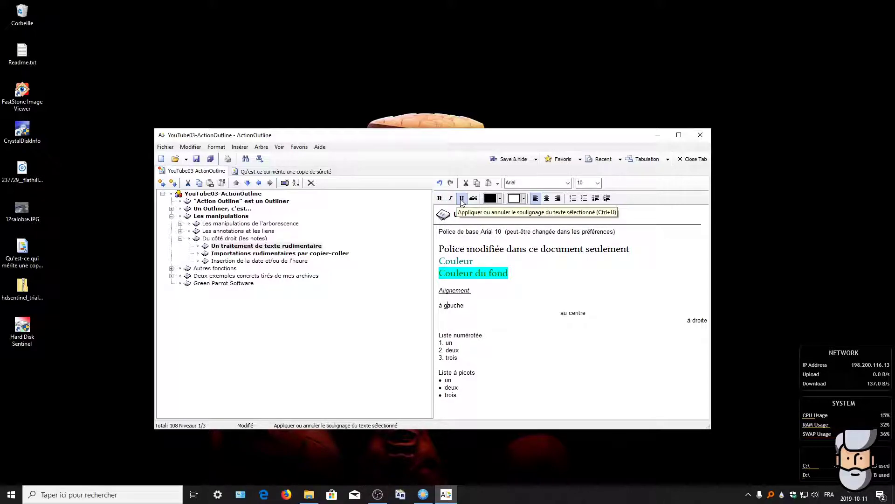
Step: Make the Alignement heading bold, removing its underline and italic
left_click(435, 294)
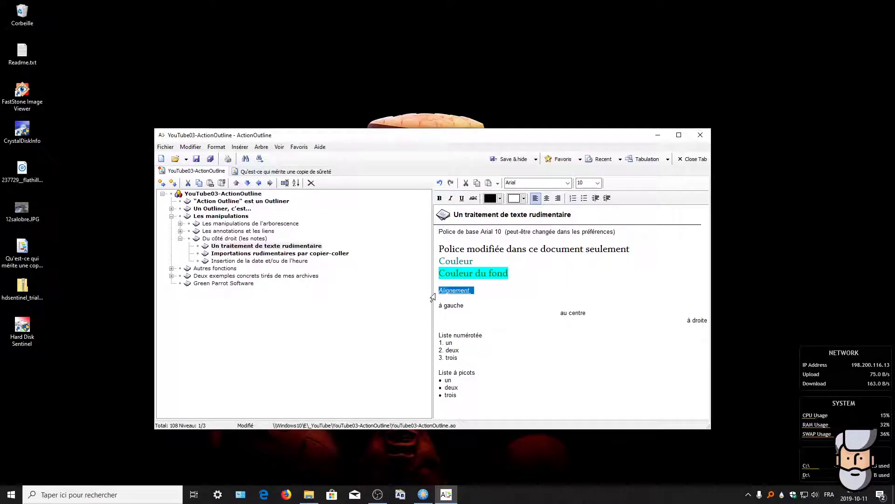
left_click(463, 200)
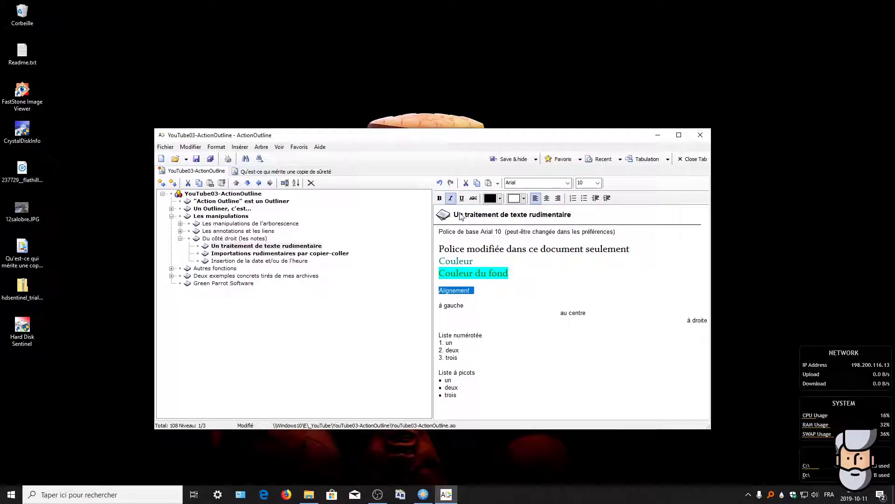
left_click(439, 200)
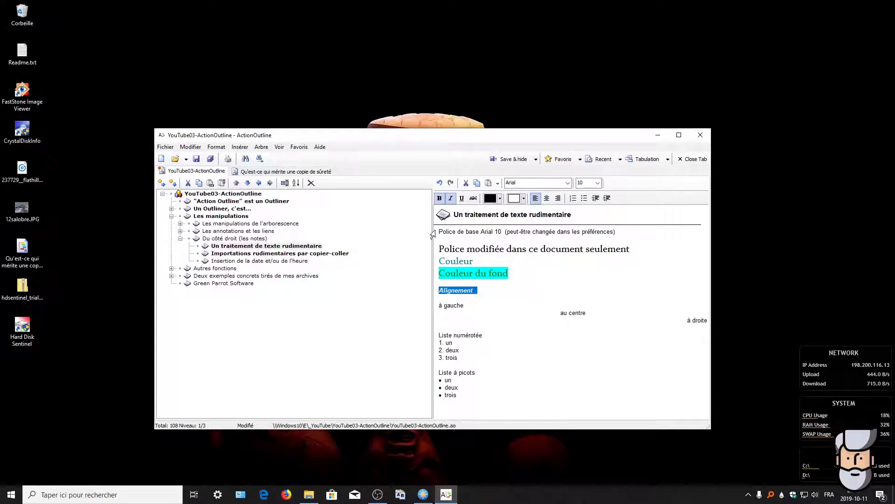
left_click(451, 199)
left_click(513, 286)
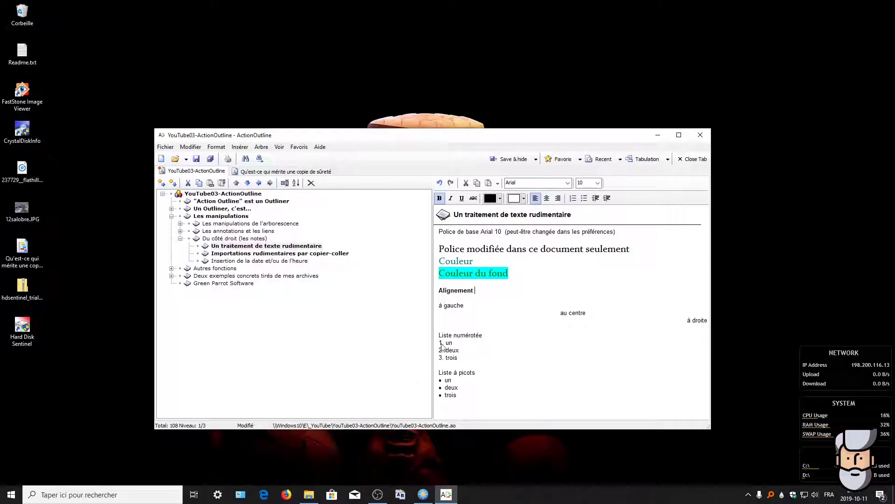
left_click(457, 343)
key("Return")
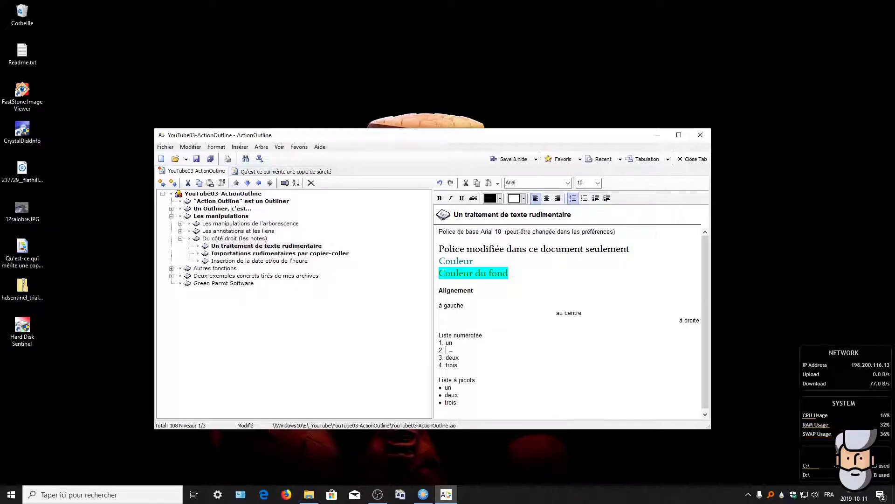
key("Delete")
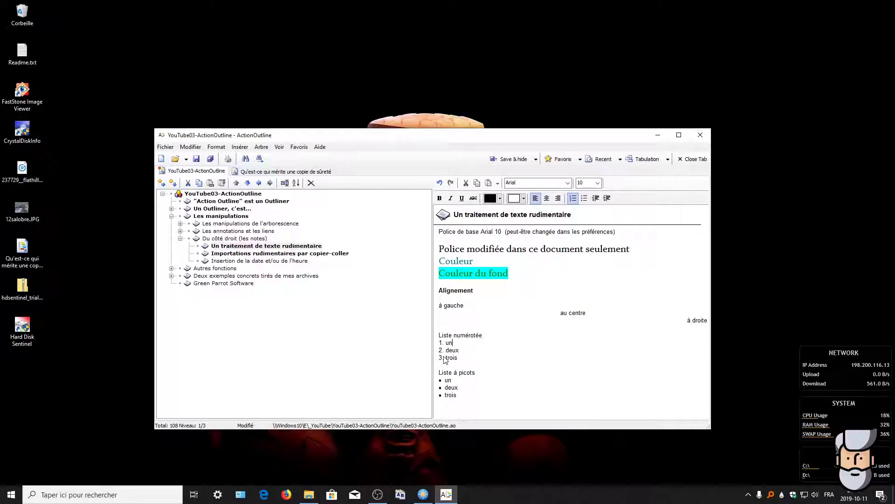
left_click(457, 357)
key("Return")
key("Return")
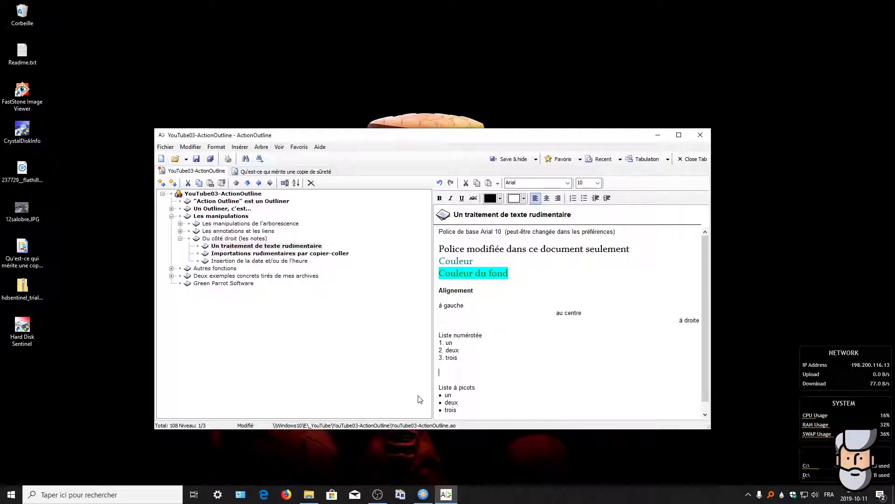
key("BackSpace")
key("BackSpace")
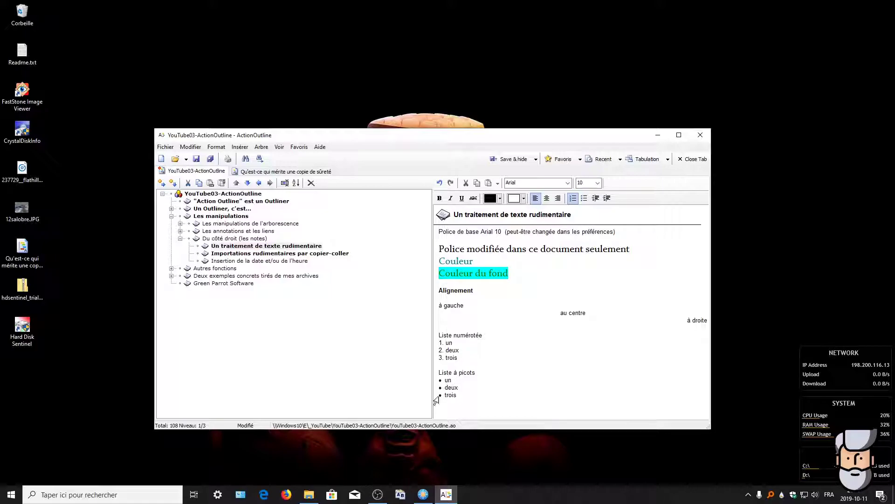
left_click(584, 200)
key("ctrl+z")
key("ctrl+z")
key("ctrl+z")
key("ctrl+z")
key("ctrl+z")
left_click(387, 391)
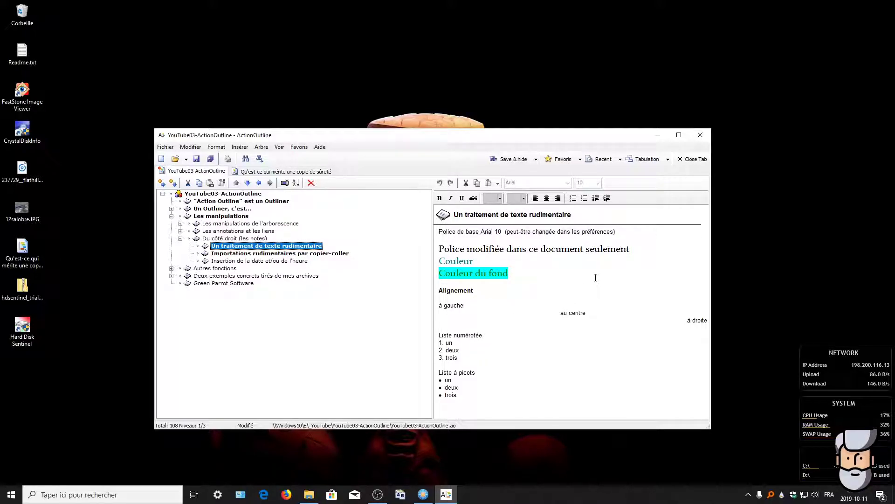
Step: Drop the 12salobre.JPG image into the Importations rudimentaires par copier-coller note and select the embedded object
left_click(272, 254)
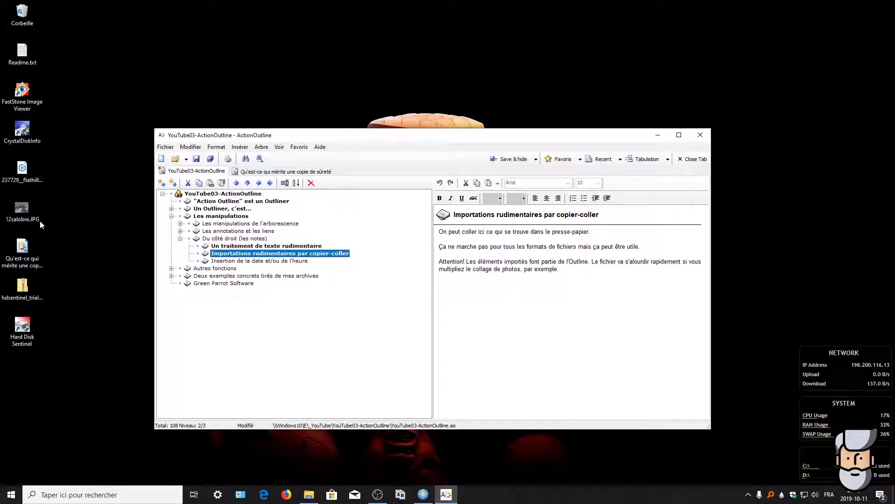
left_click_drag(20, 211, 521, 322)
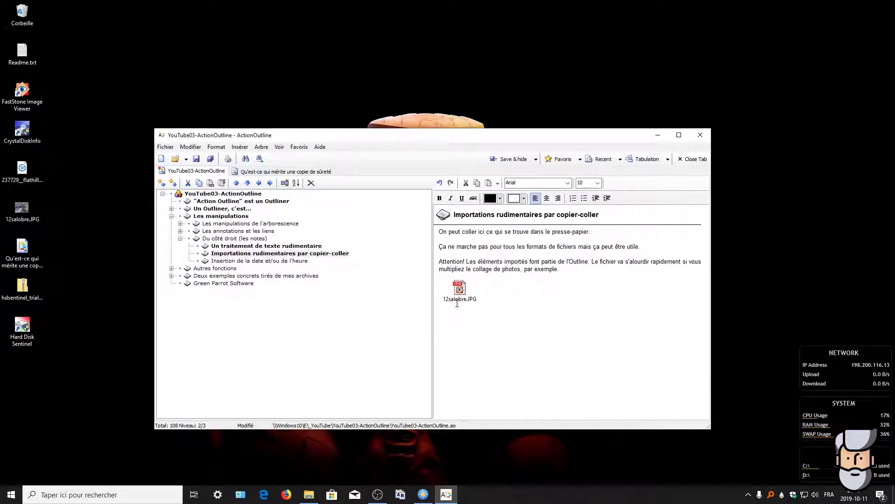
left_click(460, 291)
double_click(458, 292)
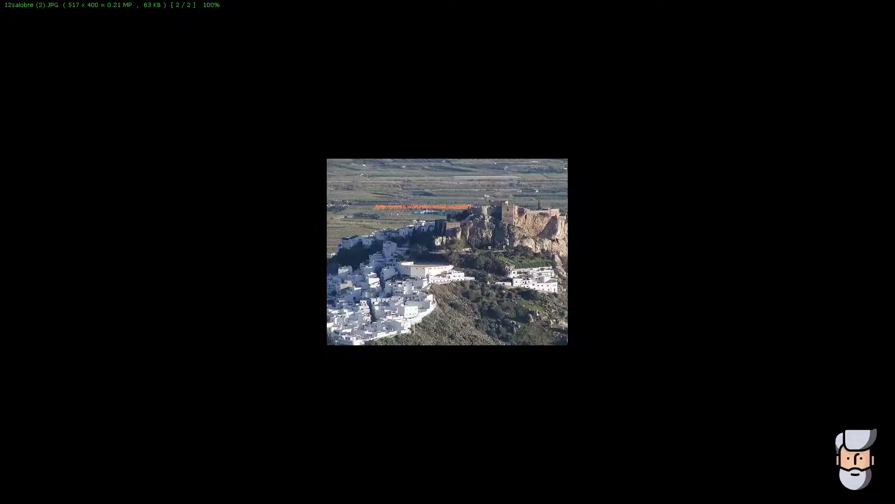
key("Escape")
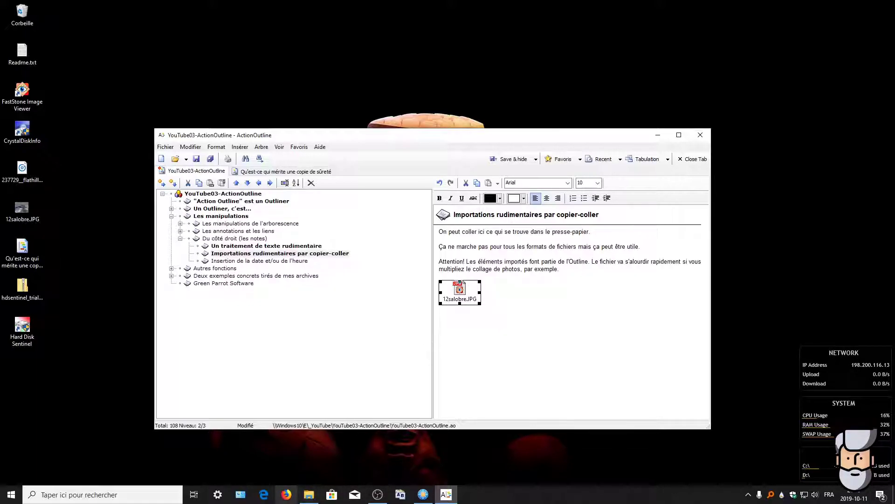
Step: Copy the Google logo image from the Google home page in Firefox, then return to ActionOutline
left_click(286, 495)
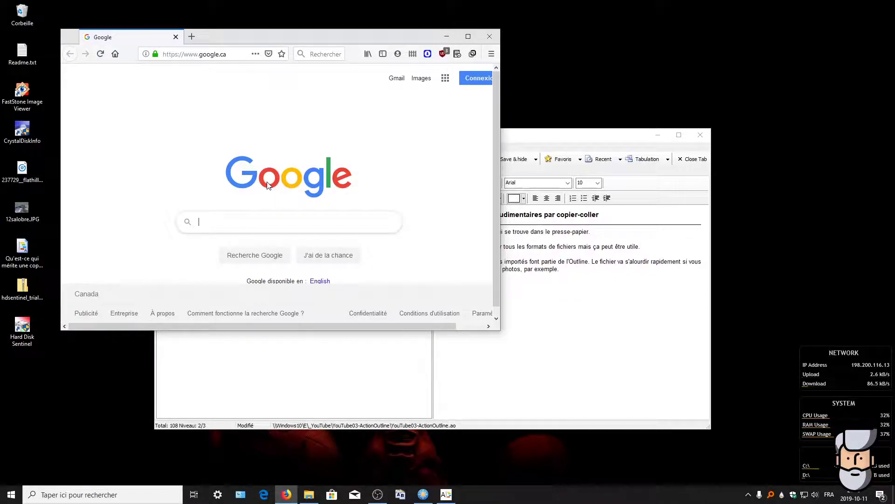
right_click(268, 185)
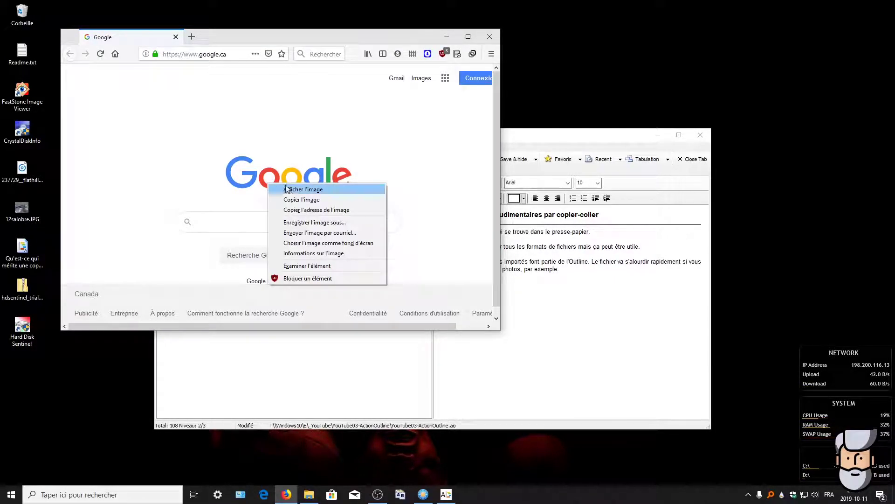
left_click(294, 202)
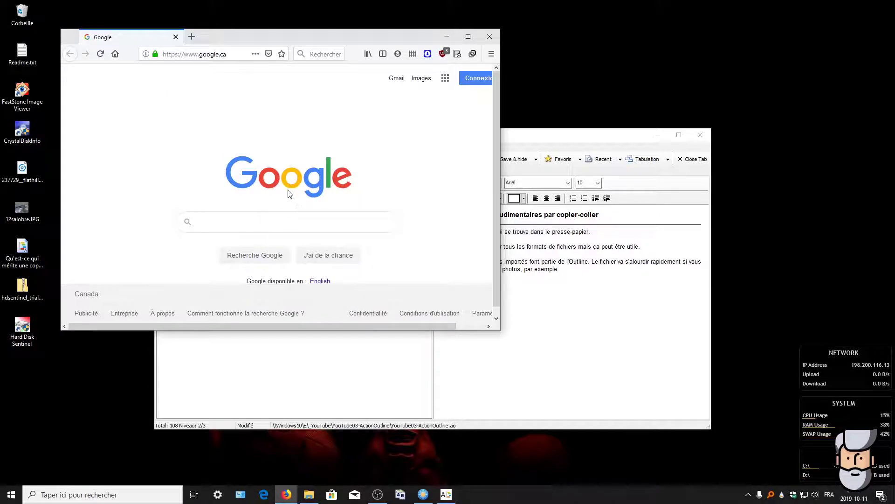
left_click(510, 335)
Step: Paste the Google logo on a new line below the 12salobre.JPG object, then close Firefox
left_click(509, 302)
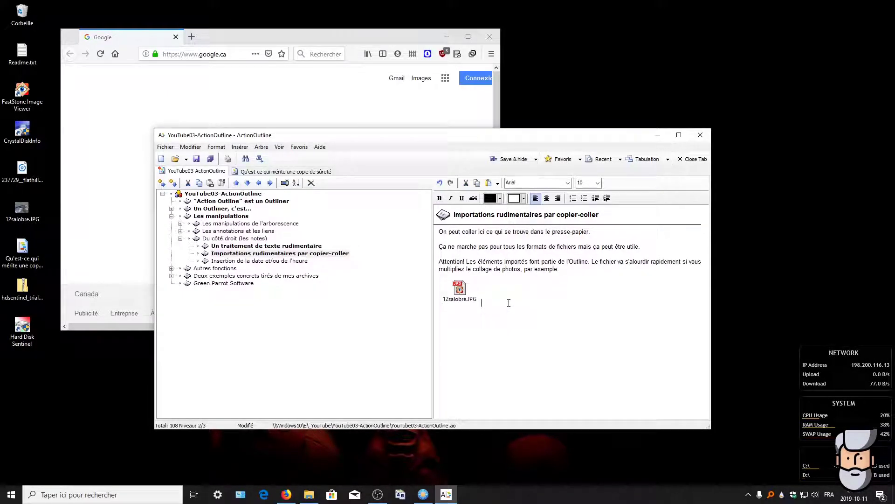
key("Return")
key("ctrl+v")
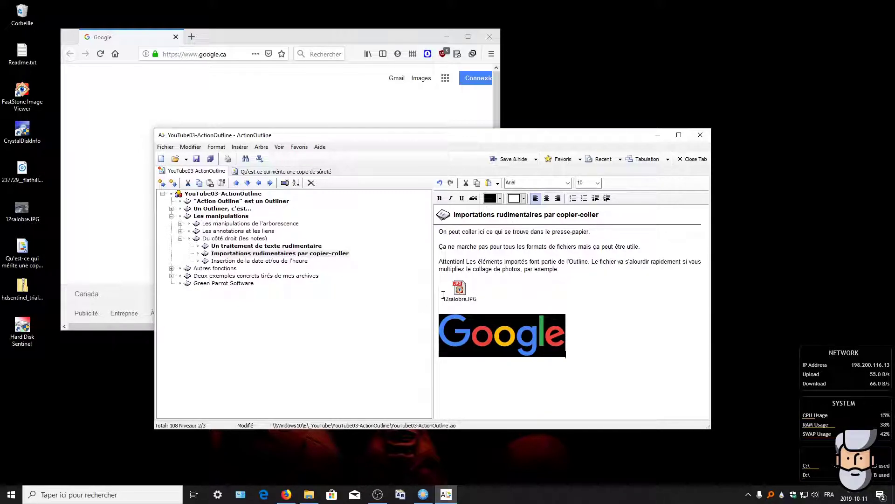
left_click(493, 37)
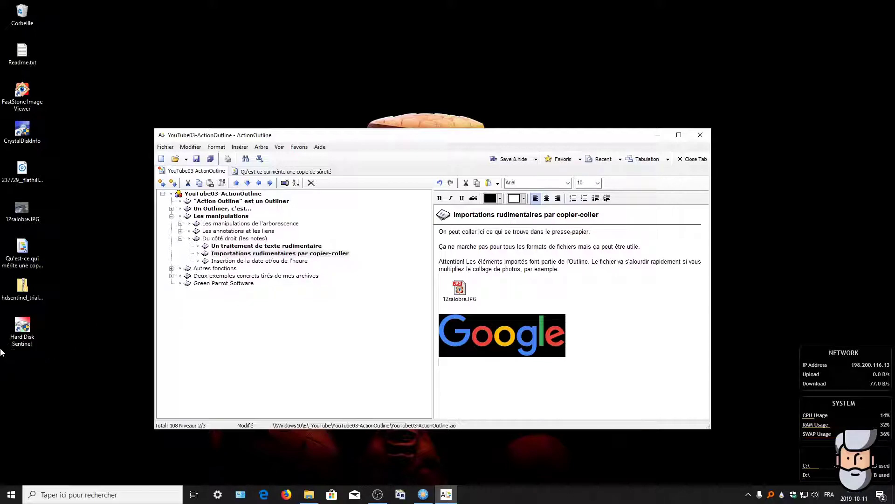
Step: Embed 237729__flathill__rain-and-thunder-4.wav below the Google logo in the note and play it
left_click_drag(22, 171, 465, 382)
left_click(505, 372)
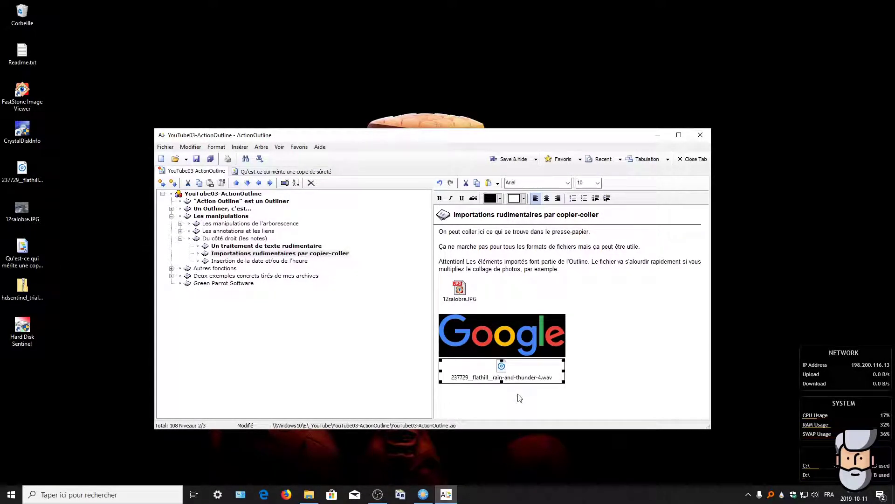
double_click(502, 370)
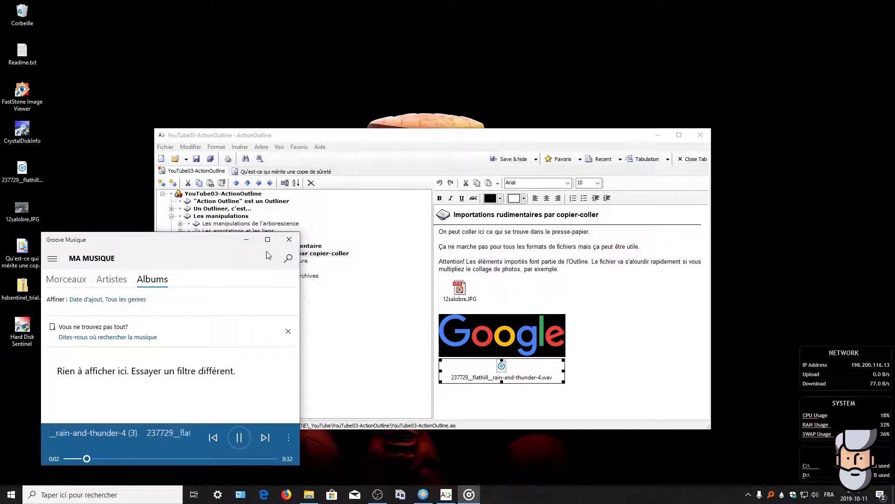
Step: Close the Groove Music player to stop the rain-and-thunder sound
left_click(289, 240)
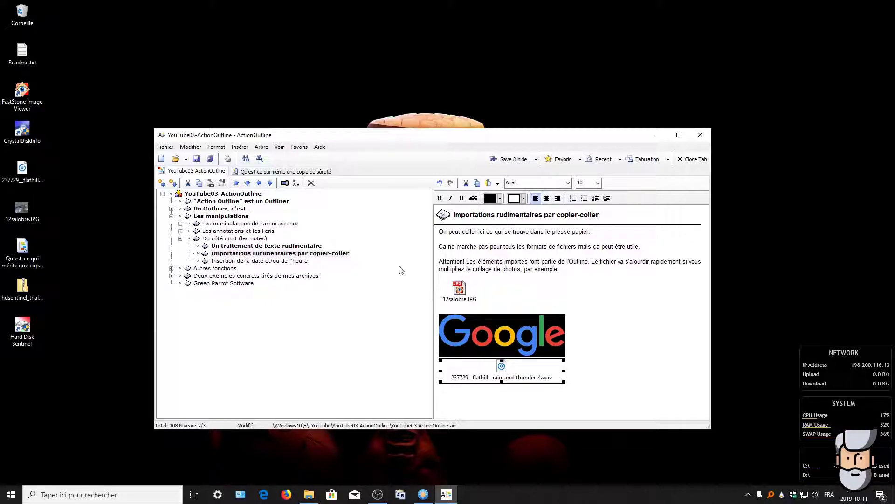
left_click(277, 264)
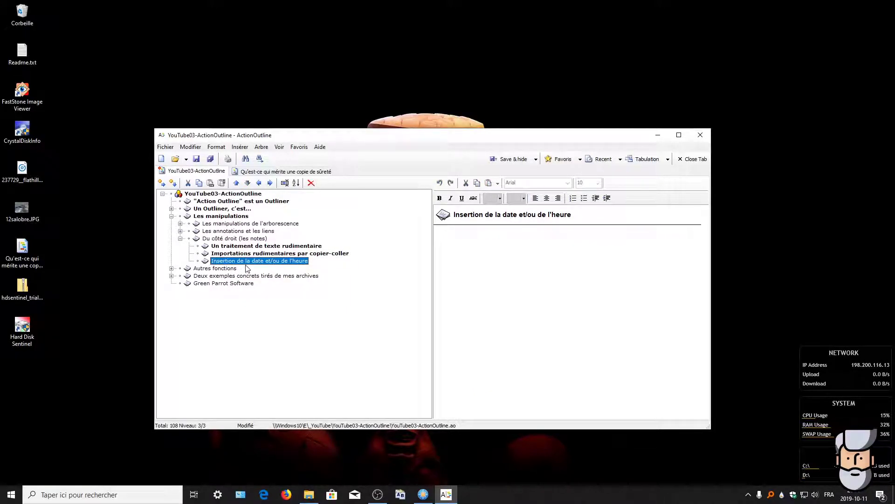
left_click(240, 149)
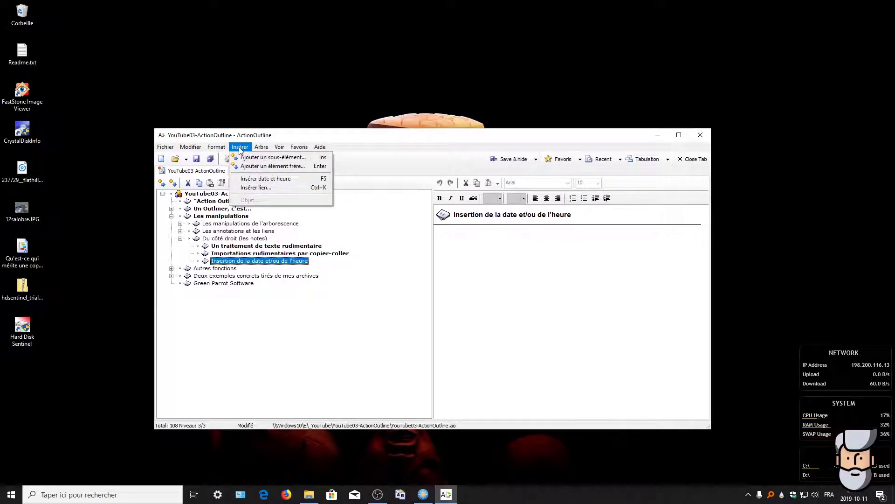
left_click(264, 179)
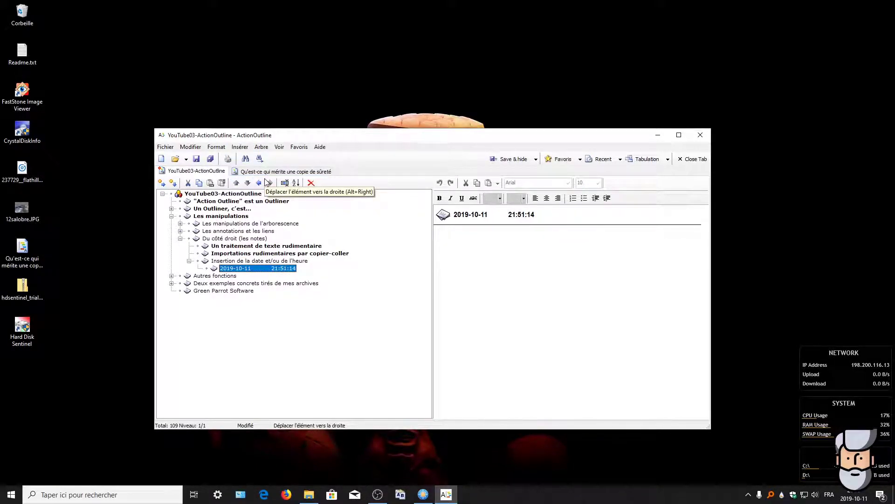
left_click(263, 262)
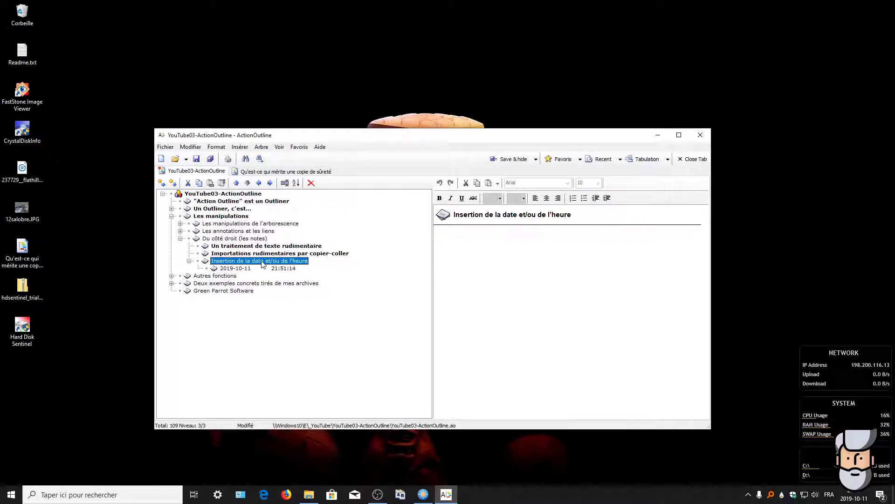
left_click(476, 259)
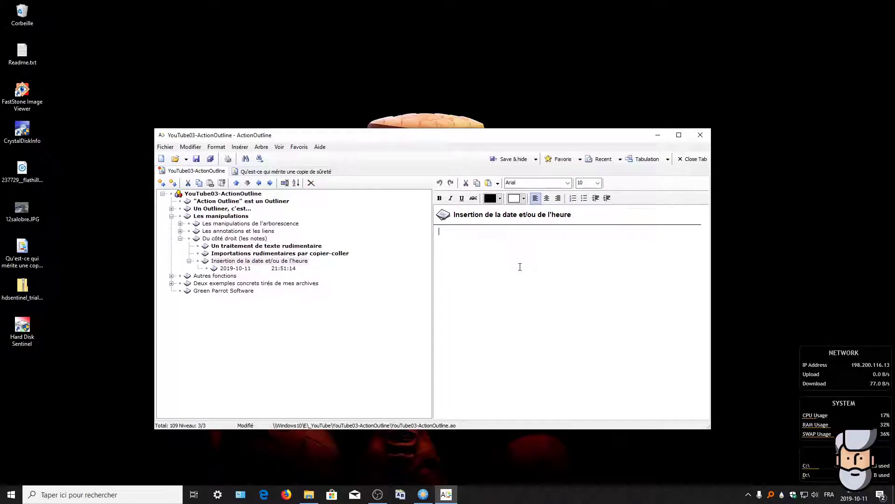
left_click(240, 146)
left_click(262, 182)
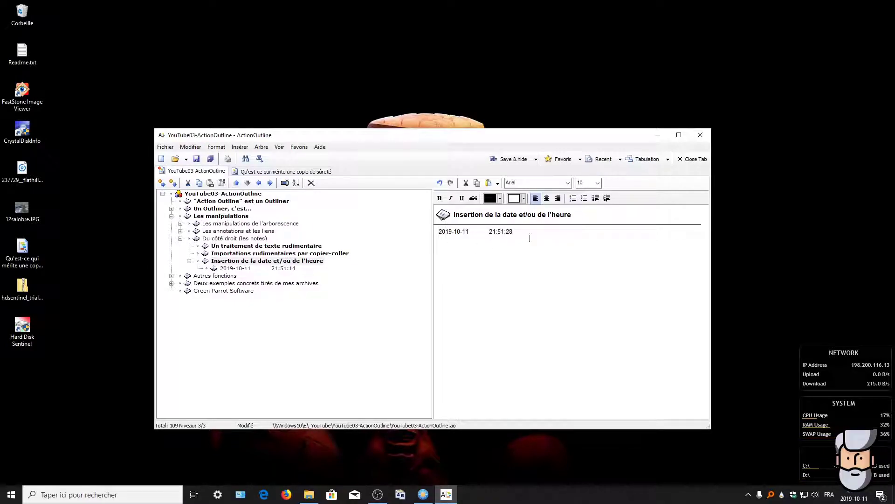
left_click(239, 146)
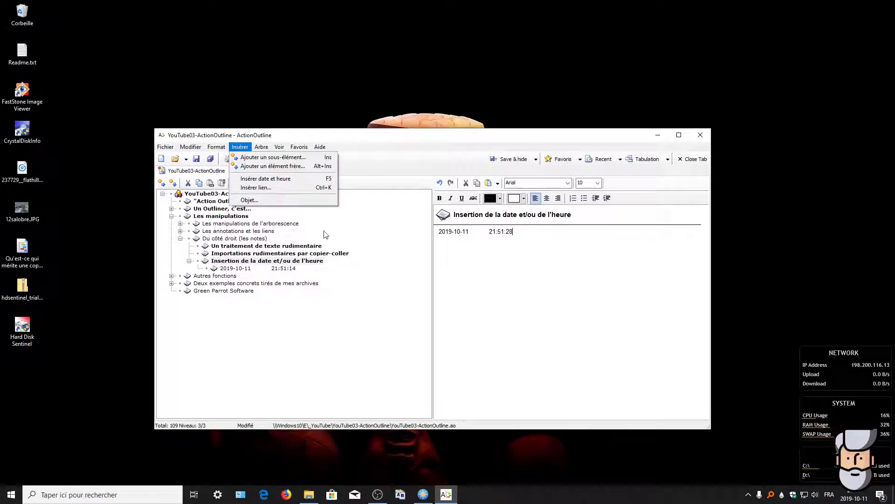
left_click(492, 256)
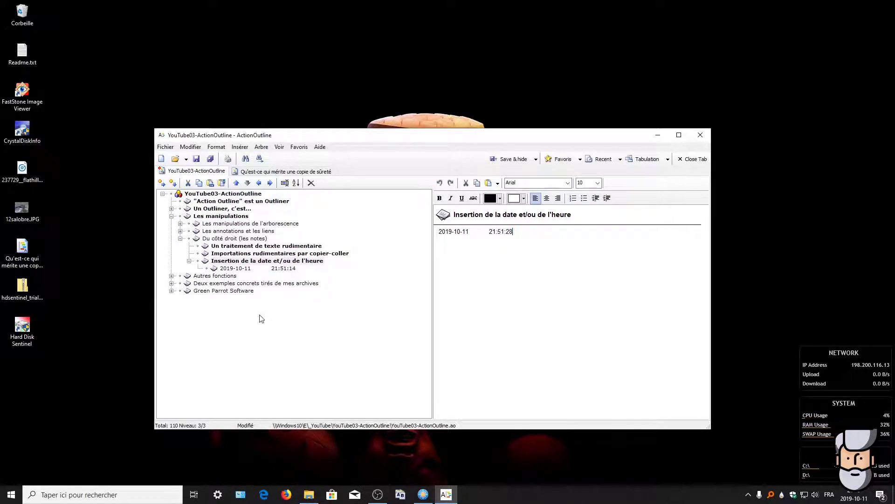
left_click(180, 217)
left_click(185, 226)
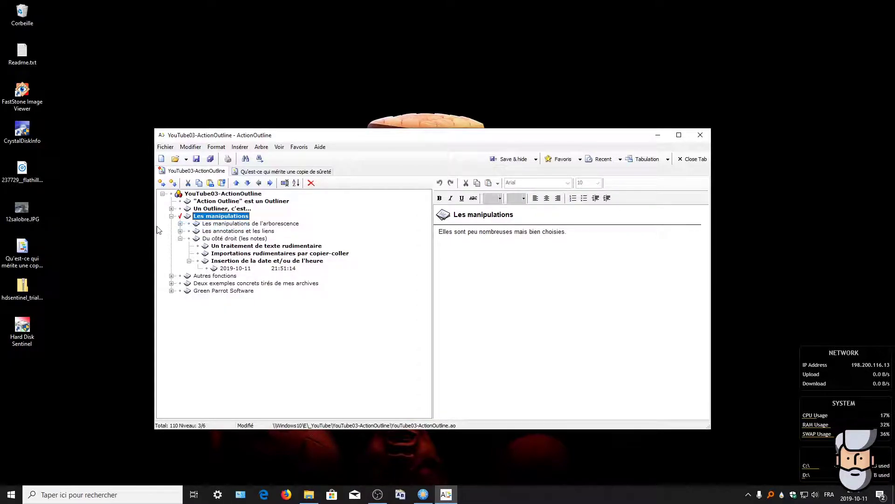
left_click(172, 216)
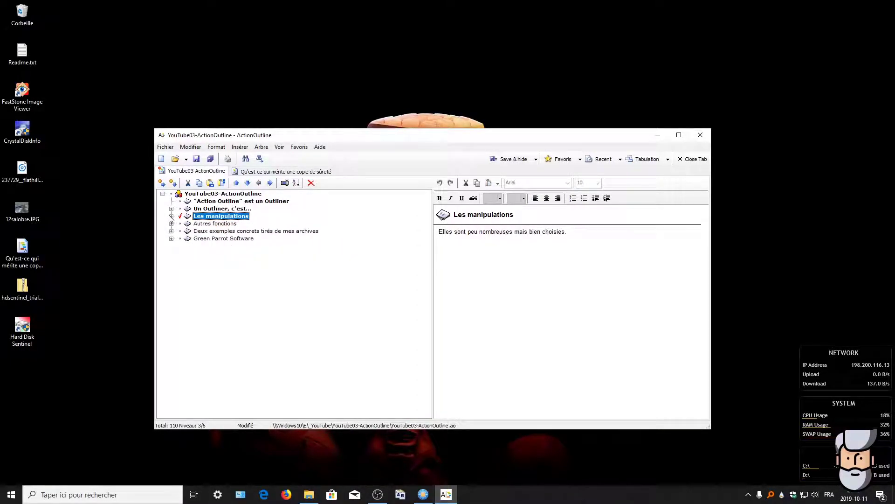
left_click(205, 223)
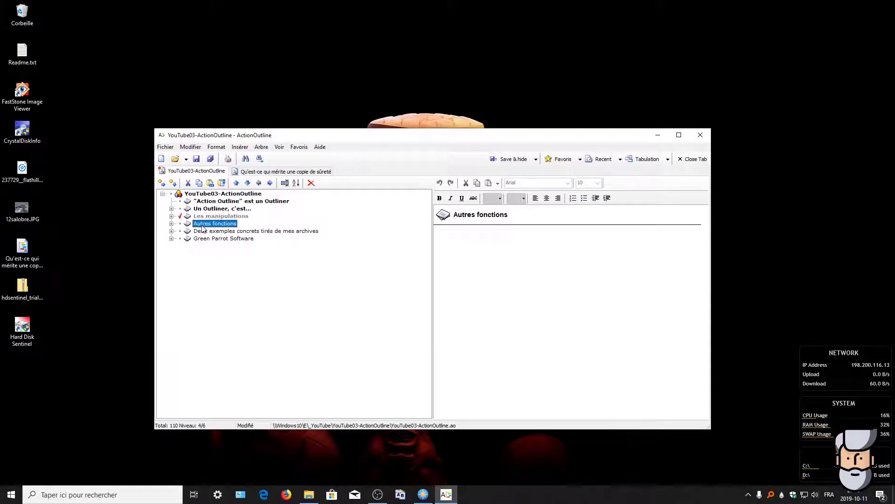
left_click(172, 223)
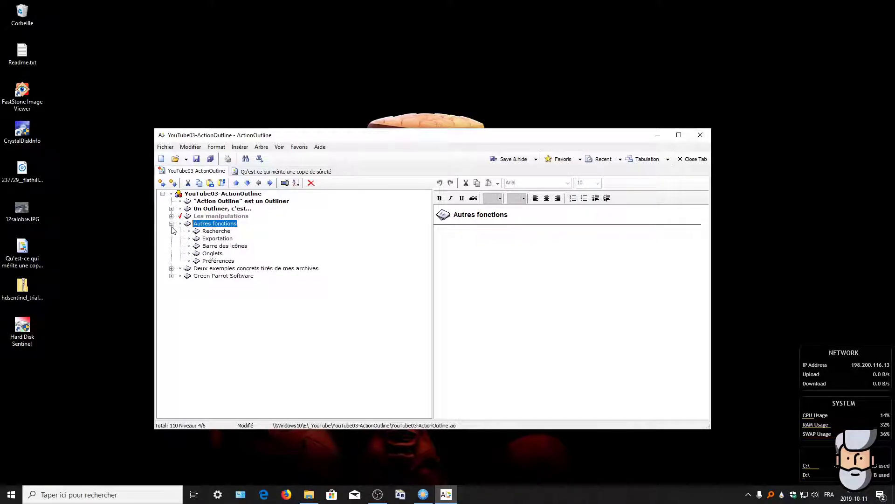
left_click(214, 232)
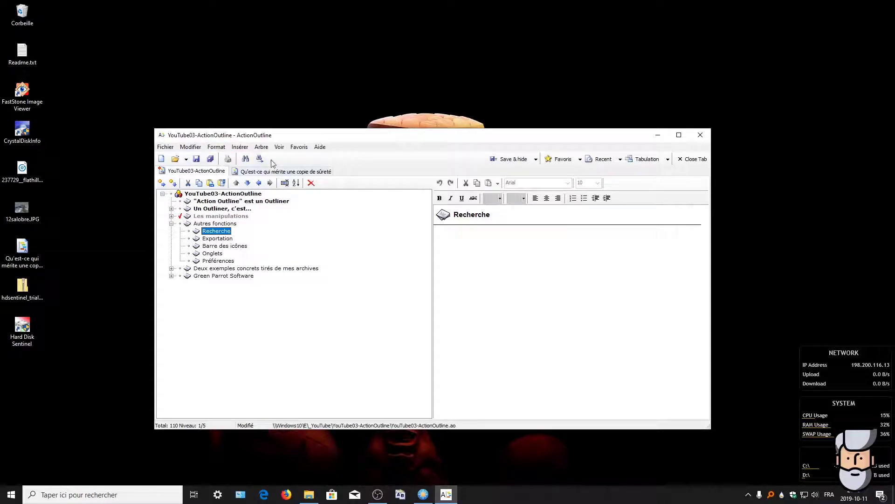
left_click(245, 158)
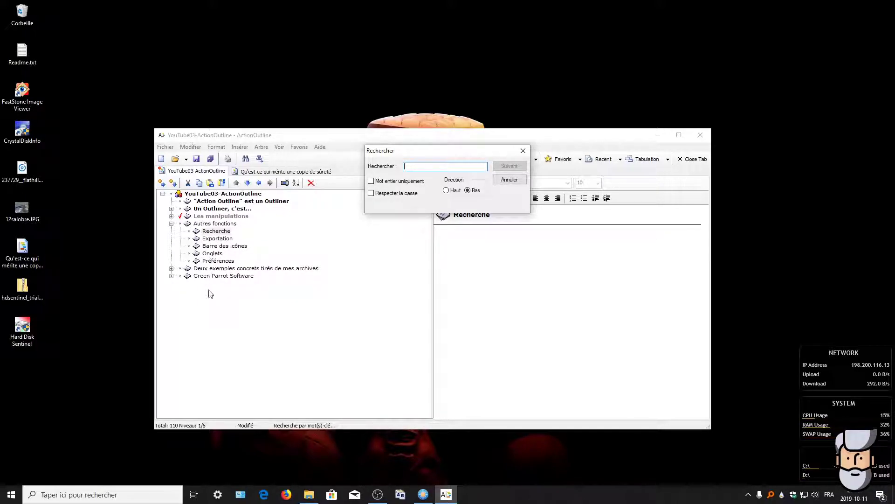
left_click(447, 191)
left_click(509, 180)
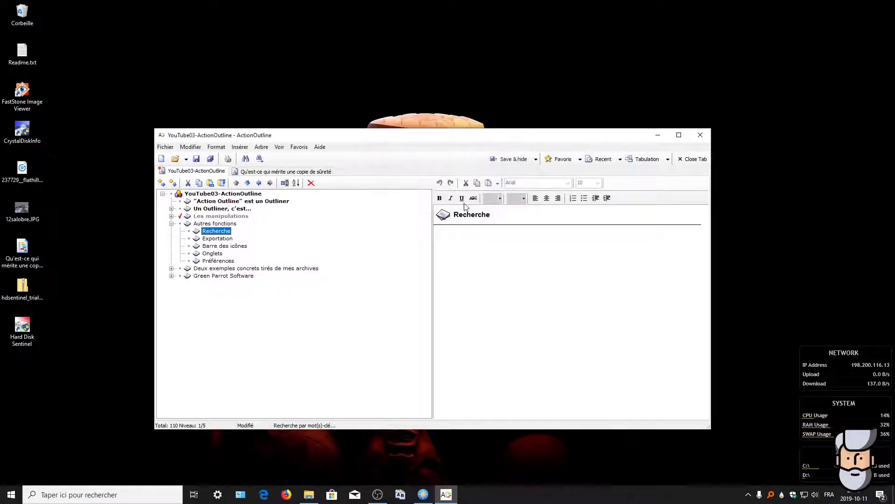
left_click(221, 194)
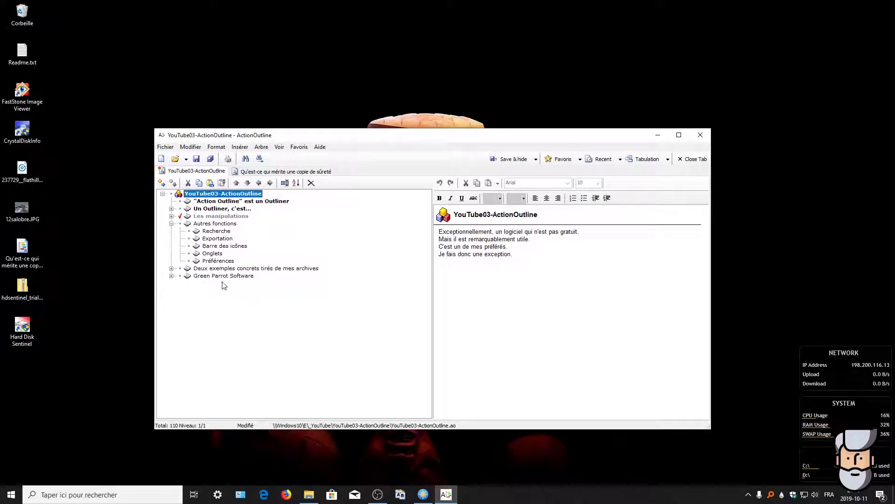
left_click(259, 160)
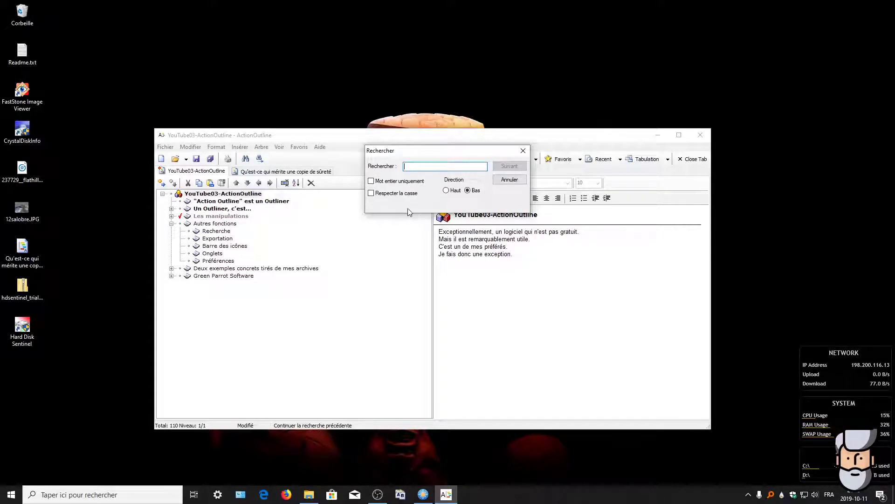
left_click(507, 183)
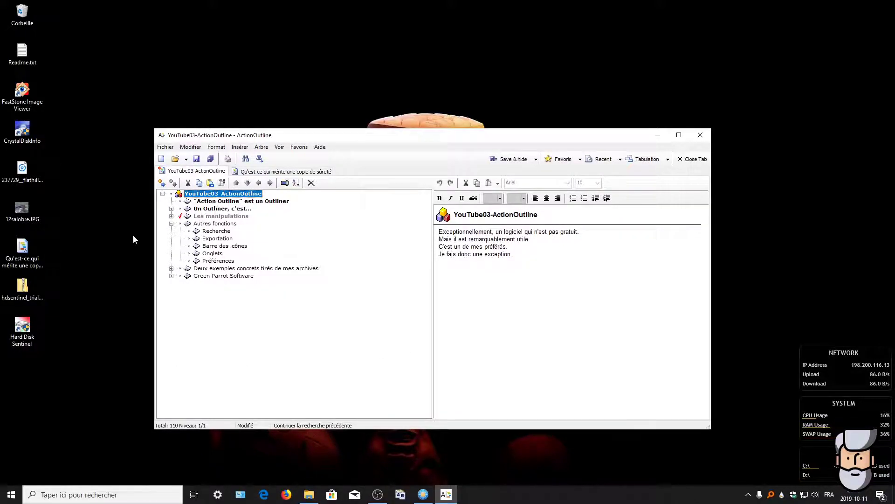
Step: With Exportation selected, review the HTML, RTF, clipboard rich-text and AO export templates
left_click(212, 232)
left_click(214, 239)
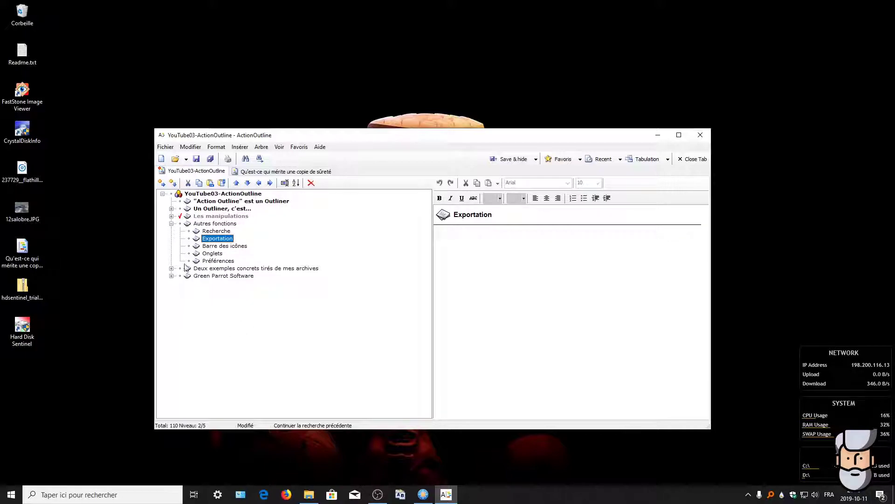
left_click(164, 147)
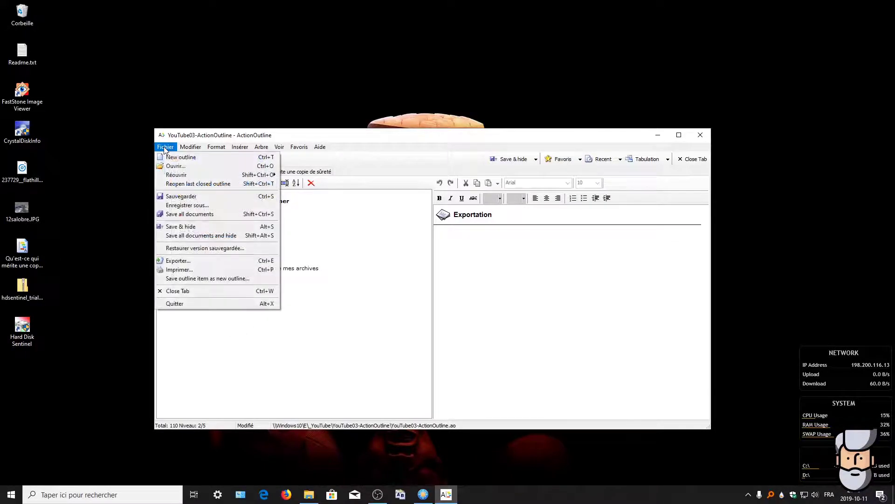
left_click(173, 261)
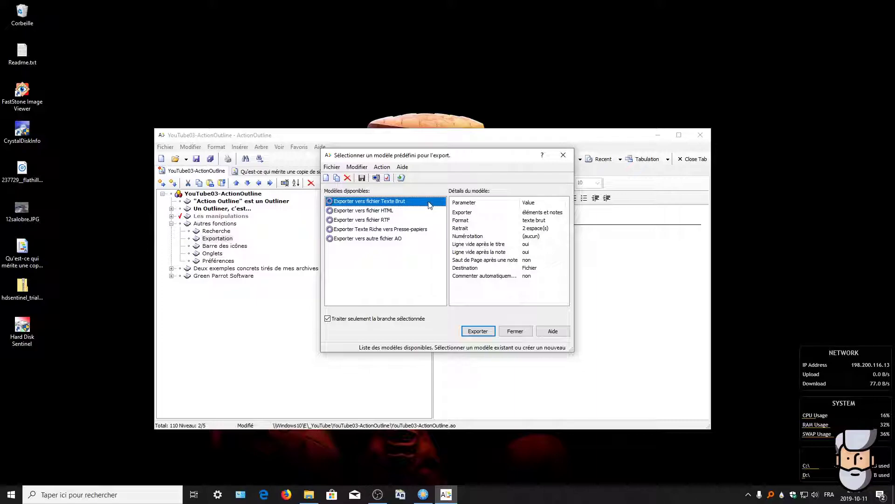
left_click(356, 211)
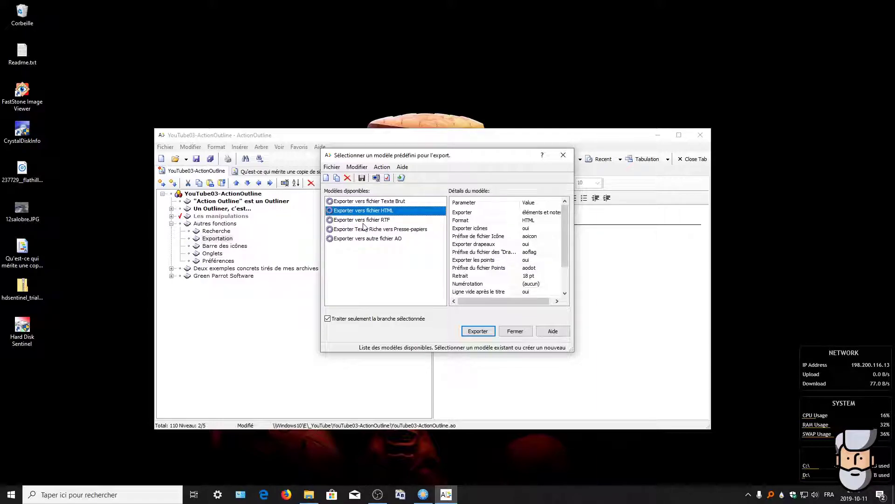
left_click(360, 222)
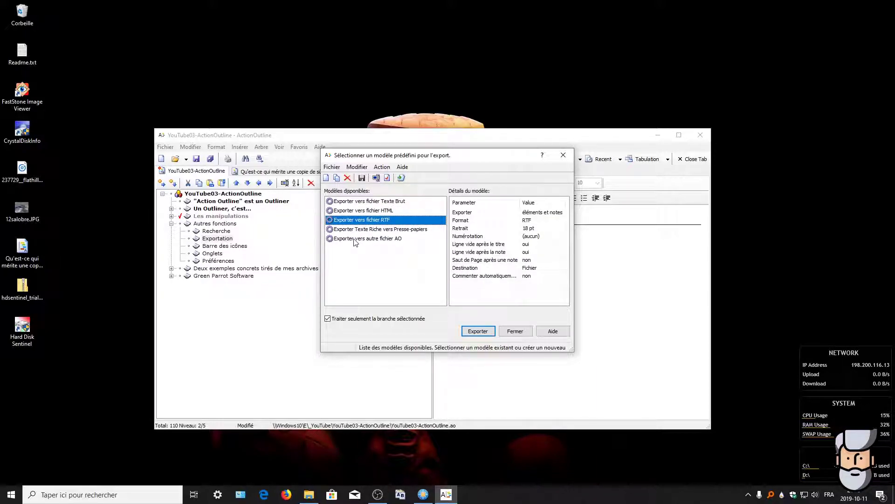
left_click(372, 230)
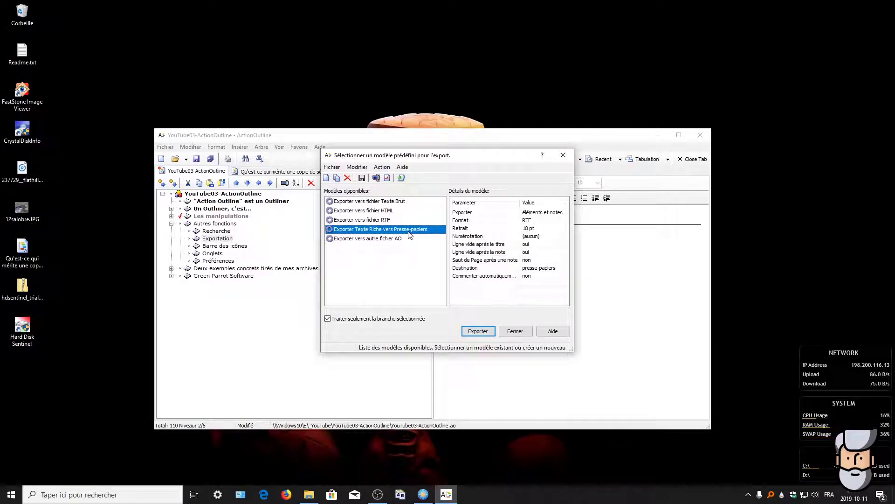
left_click(361, 240)
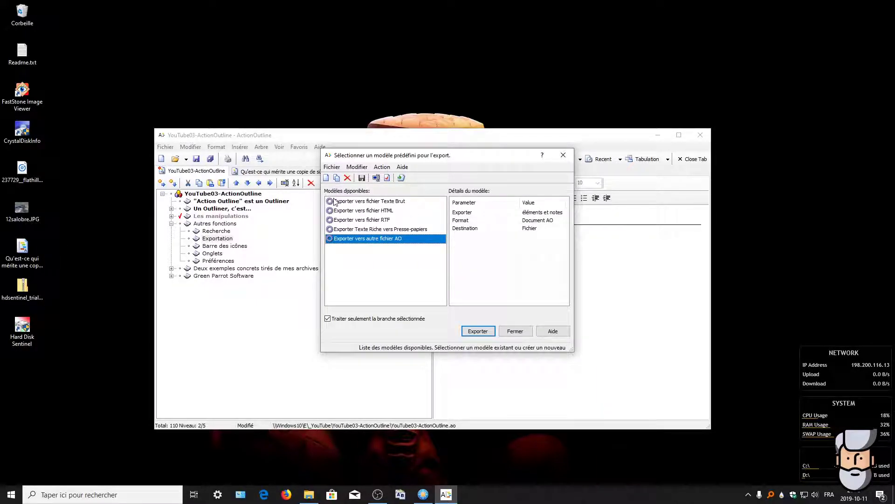
Step: Check the template Modifier menu, reselect the plain-text template, and close the export dialog
left_click(357, 167)
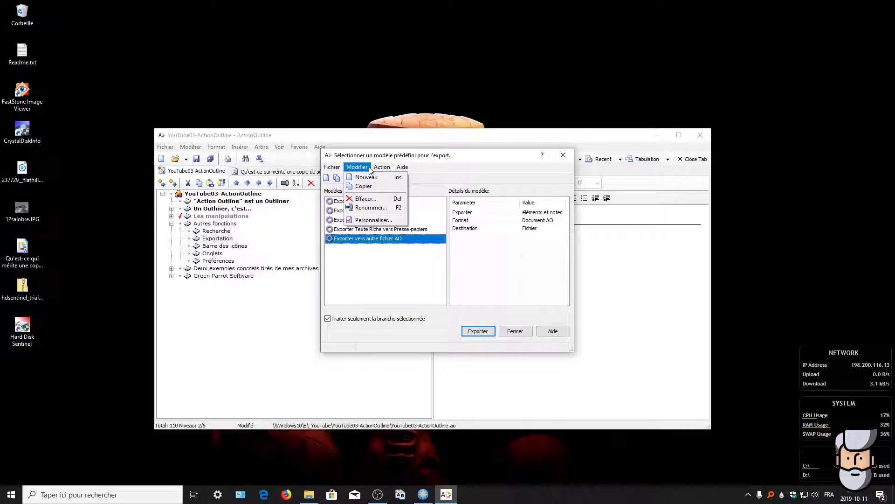
left_click(366, 168)
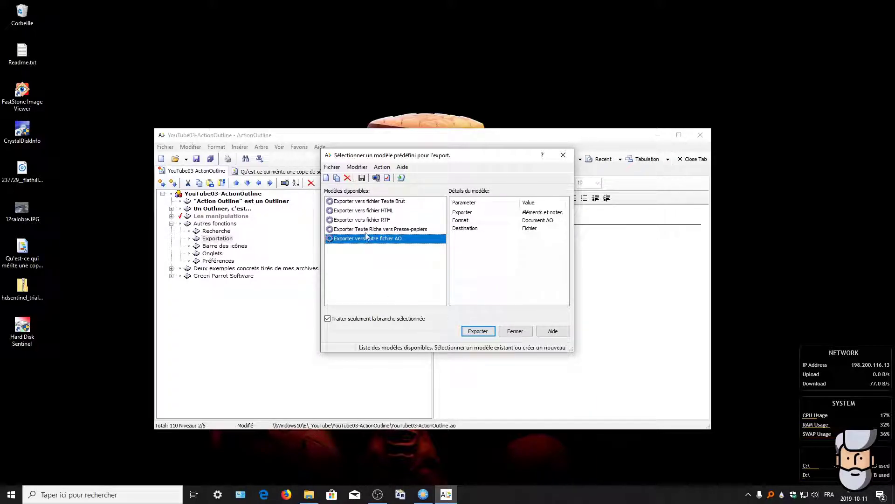
left_click(368, 200)
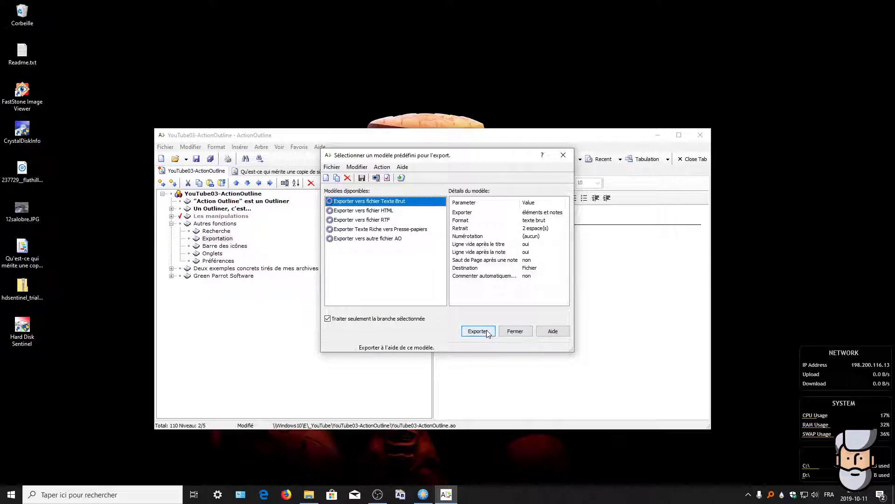
left_click(515, 331)
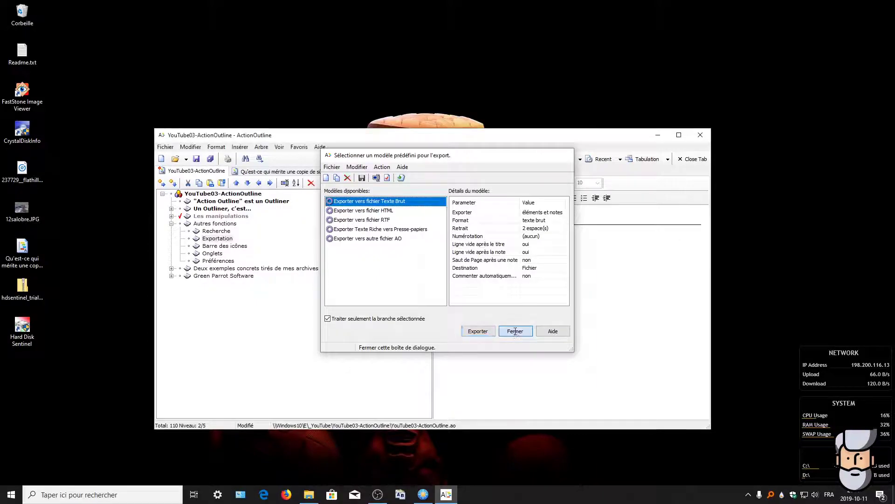
Step: Export the whole outline from its root with the Texte Brut template as tt.txt on the desktop
left_click(211, 194)
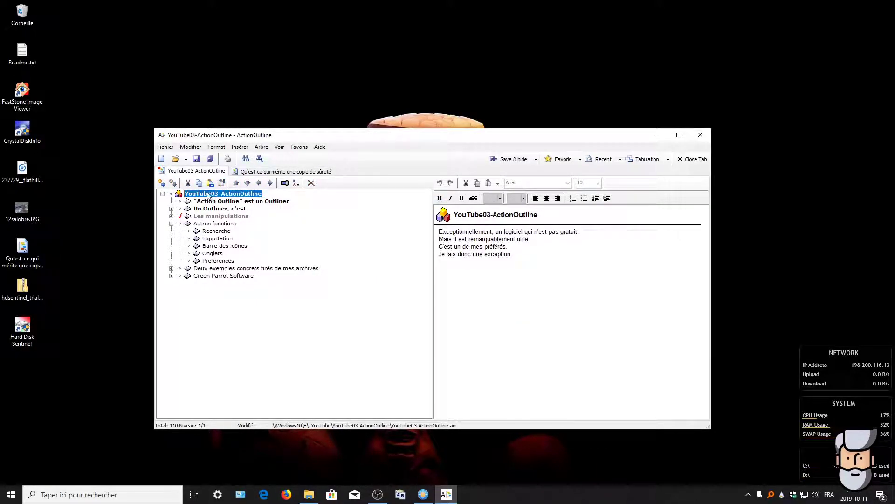
left_click(165, 147)
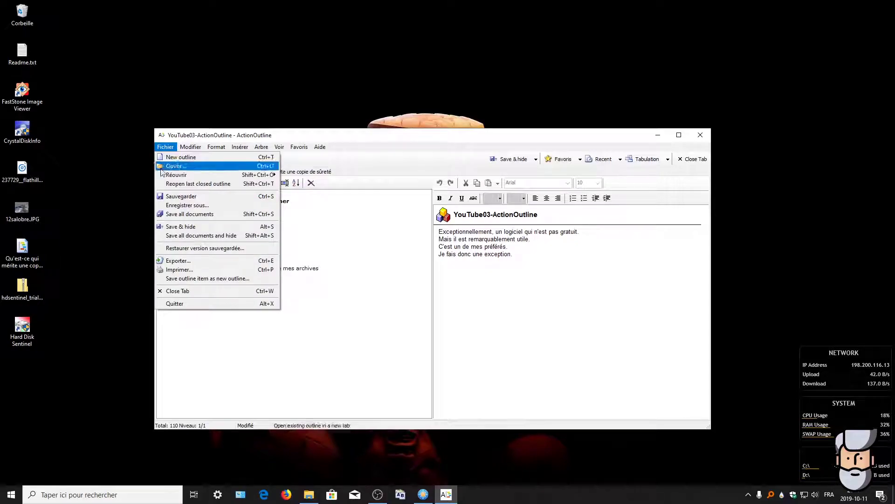
left_click(172, 261)
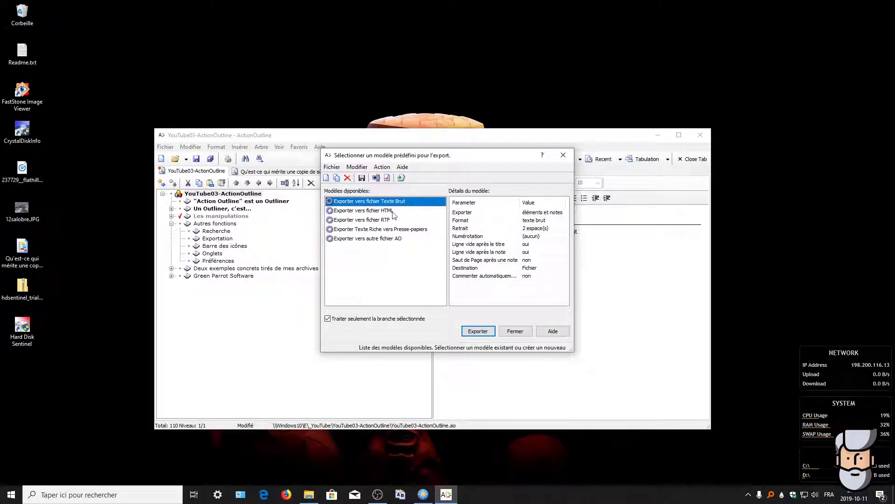
left_click(480, 332)
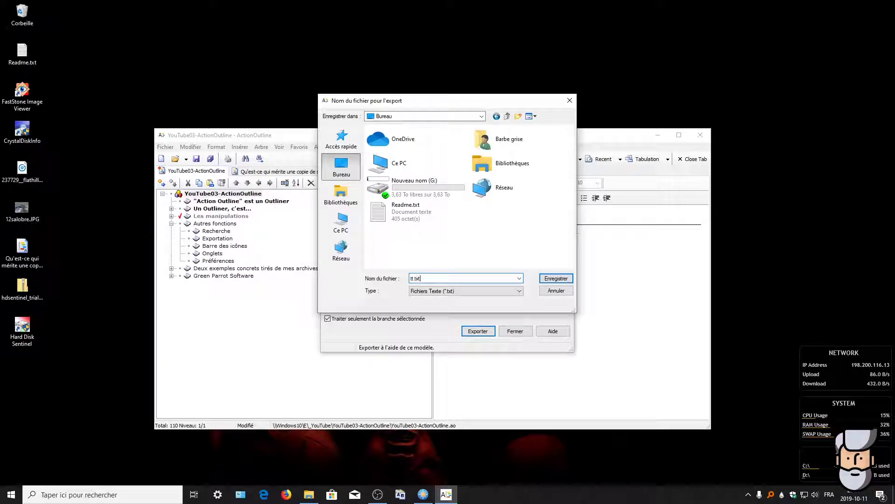
left_click(565, 279)
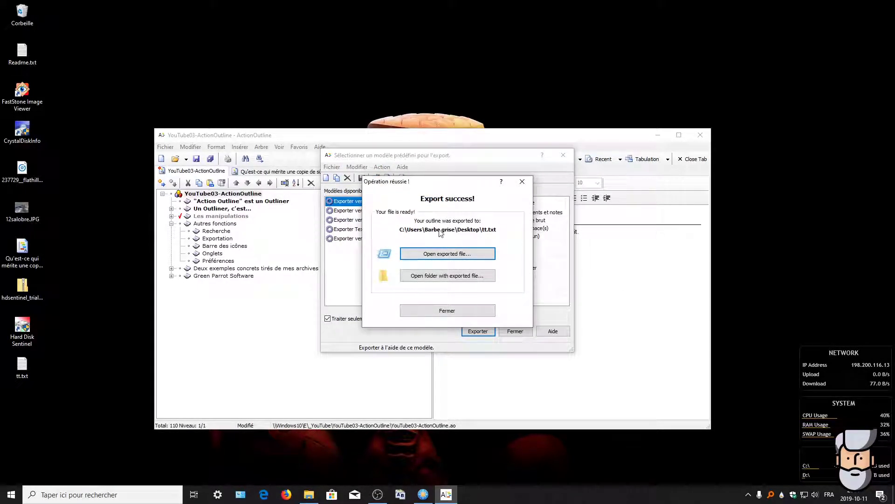
left_click(522, 182)
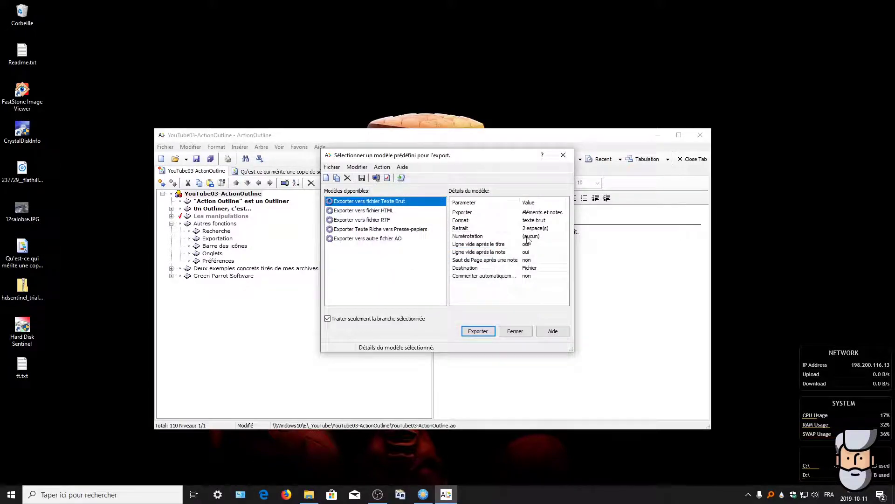
left_click(514, 331)
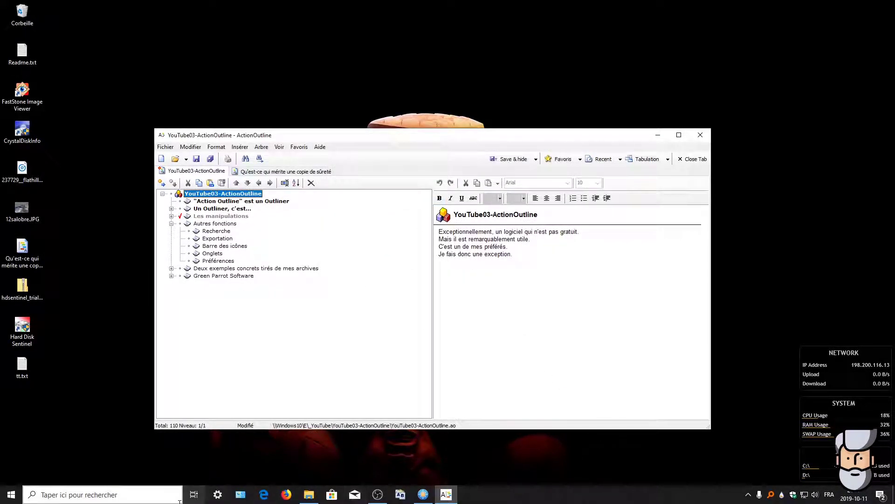
Step: Review tt.txt in Notepad, close it, then select the Barre des icônes item
left_click_drag(25, 370, 114, 290)
double_click(113, 289)
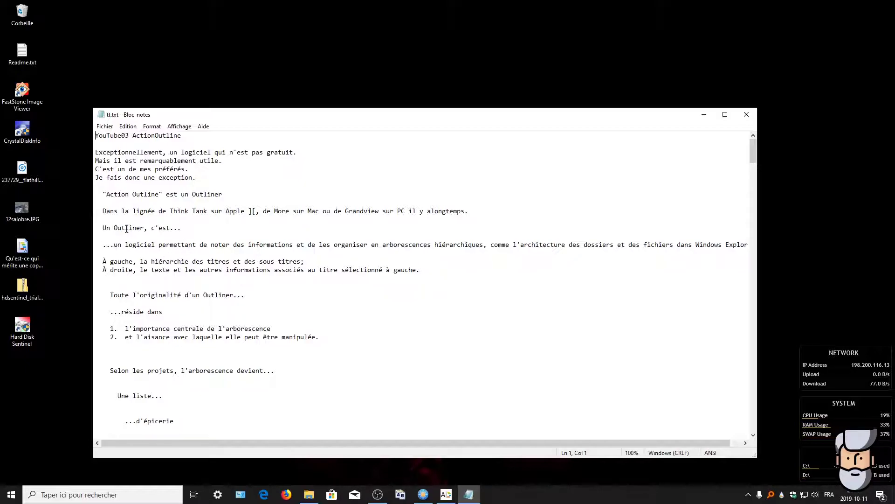
left_click(746, 116)
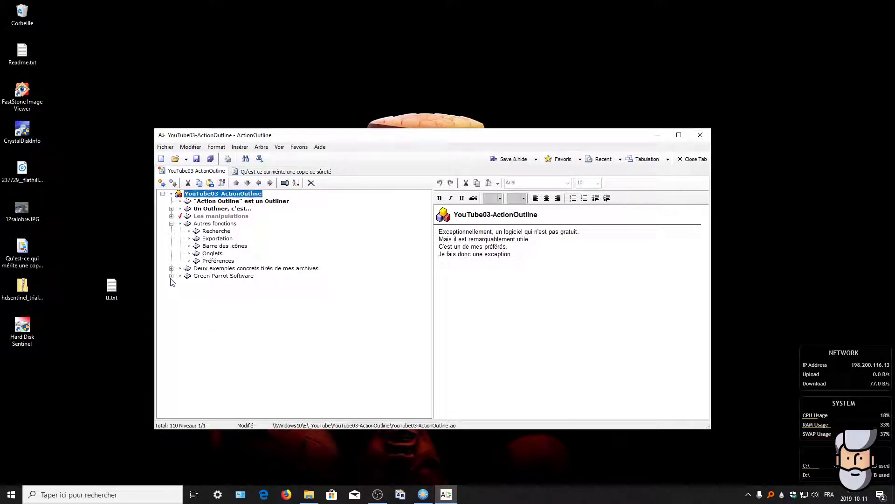
left_click(217, 239)
left_click(220, 248)
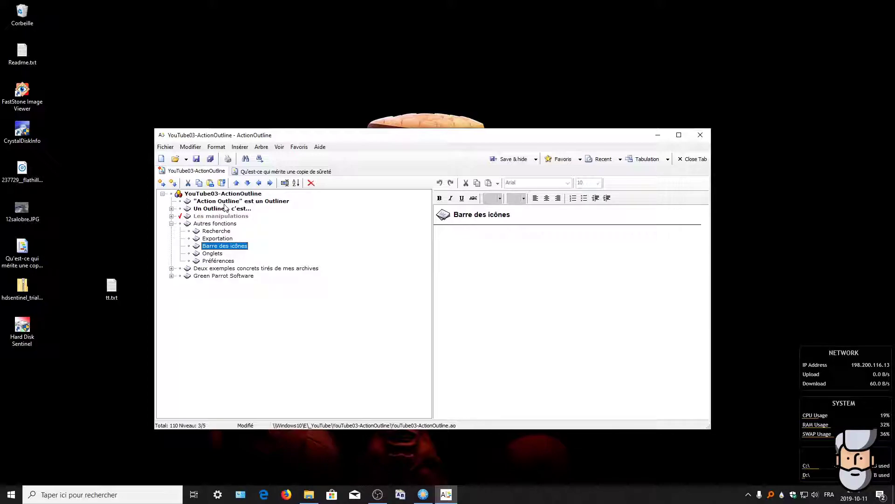
Step: Move Barre des icônes out of Autres fonctions to top level, directly above Autres fonctions
left_click(237, 183)
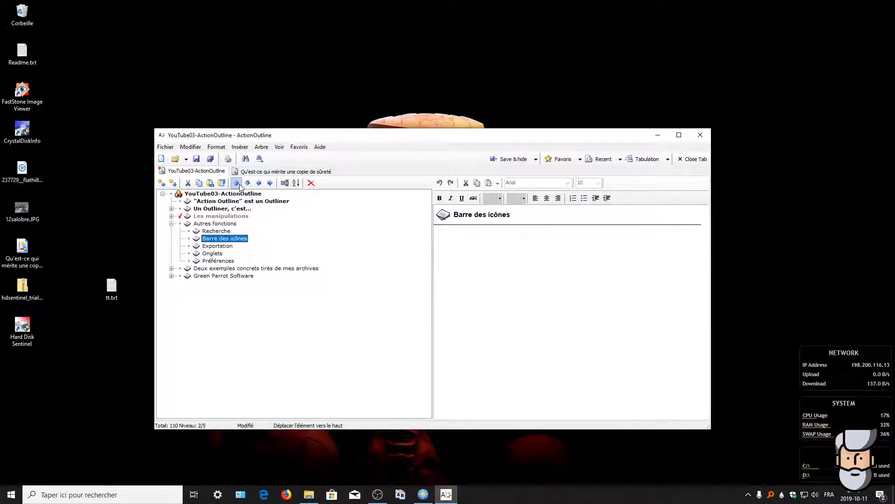
left_click(238, 183)
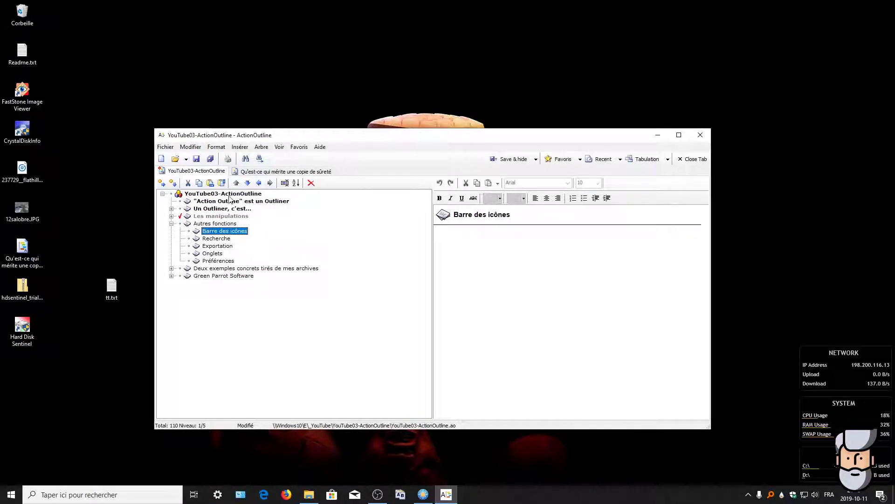
left_click(260, 184)
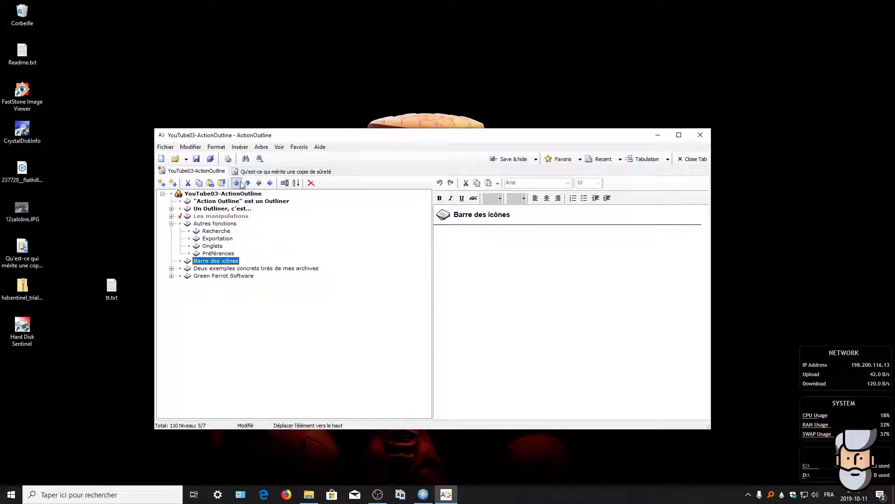
left_click(237, 183)
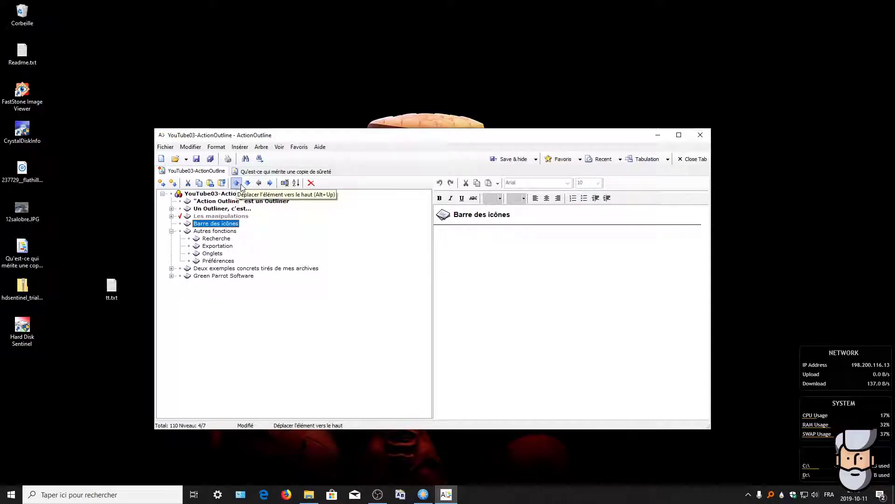
left_click(271, 183)
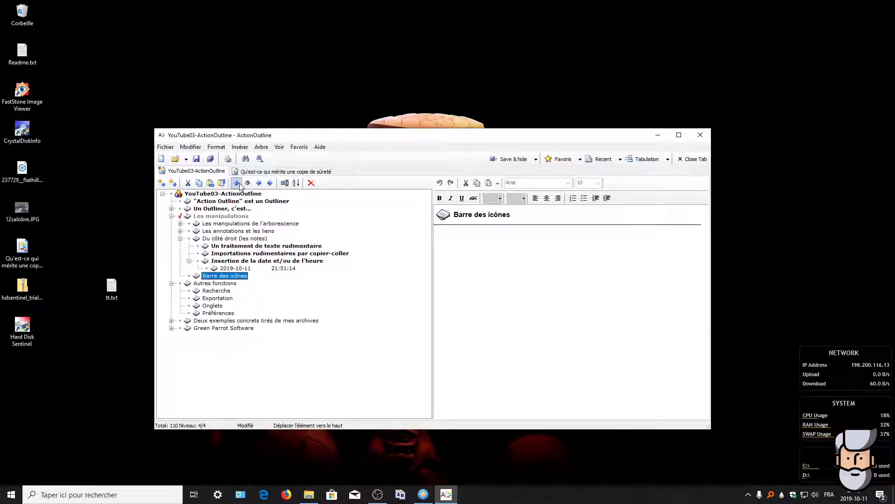
left_click(259, 183)
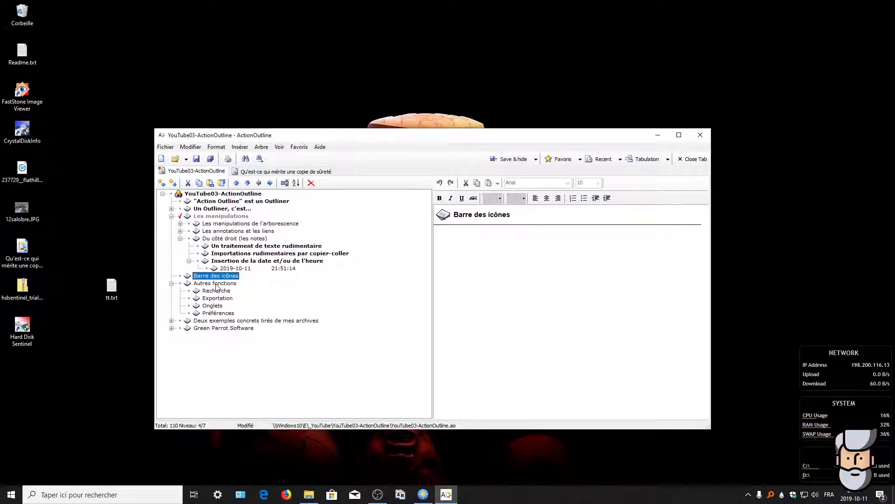
left_click(212, 306)
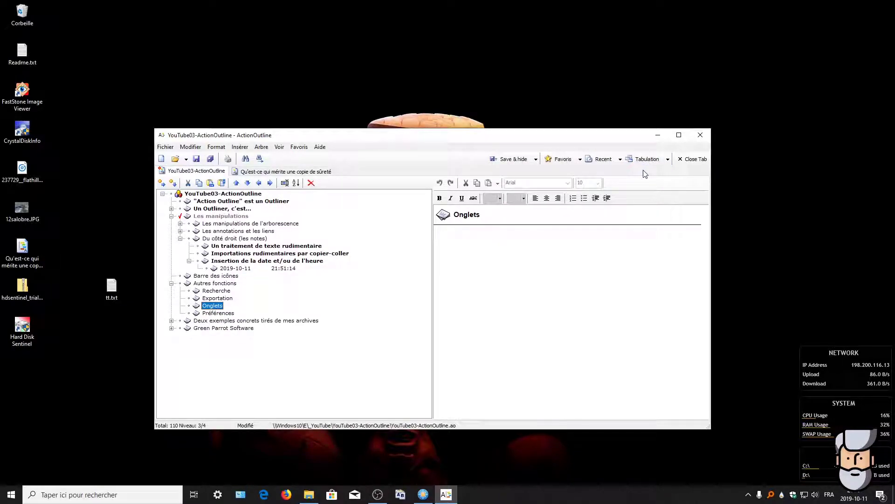
left_click(669, 160)
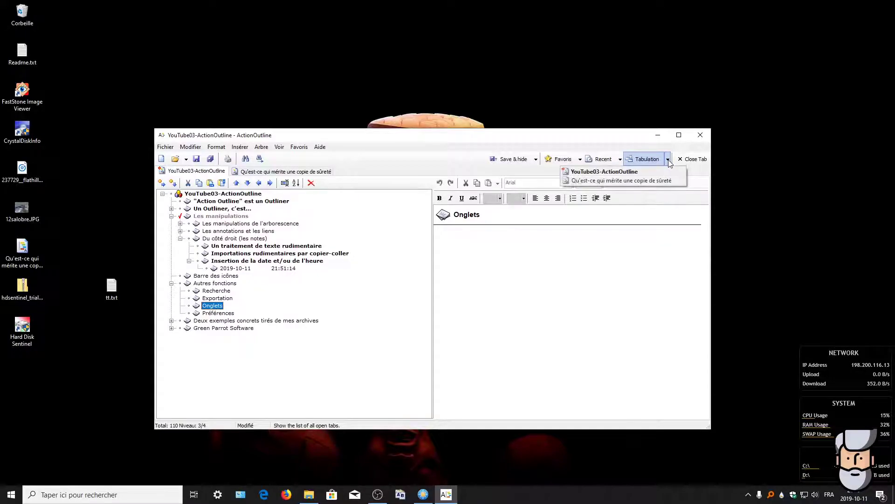
left_click(622, 173)
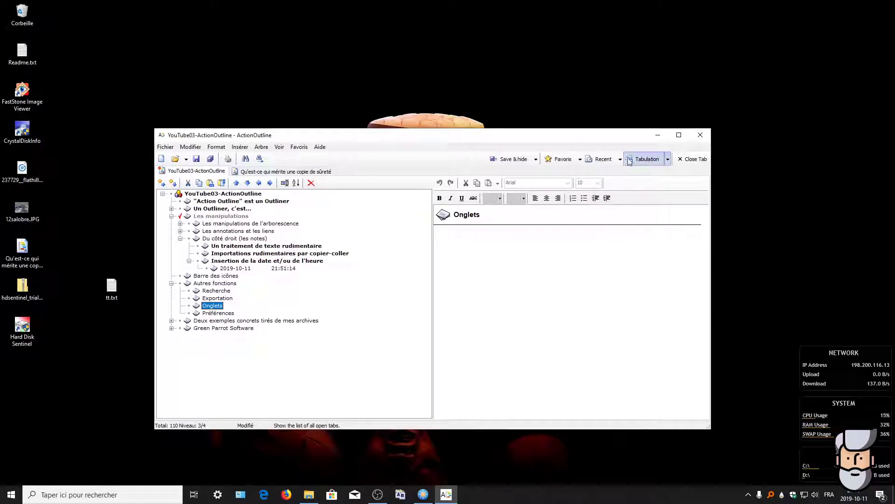
left_click(214, 314)
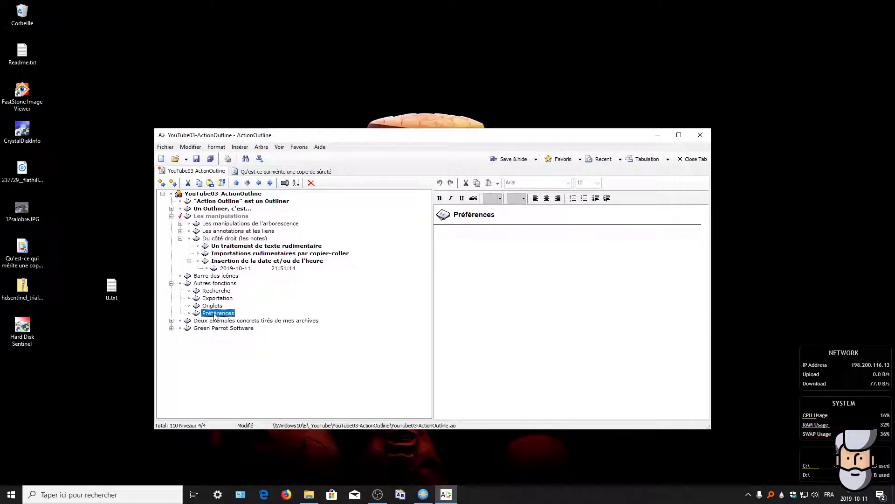
Step: Open Voir > Options... to bring up the options dialog on its Shell page
left_click(166, 147)
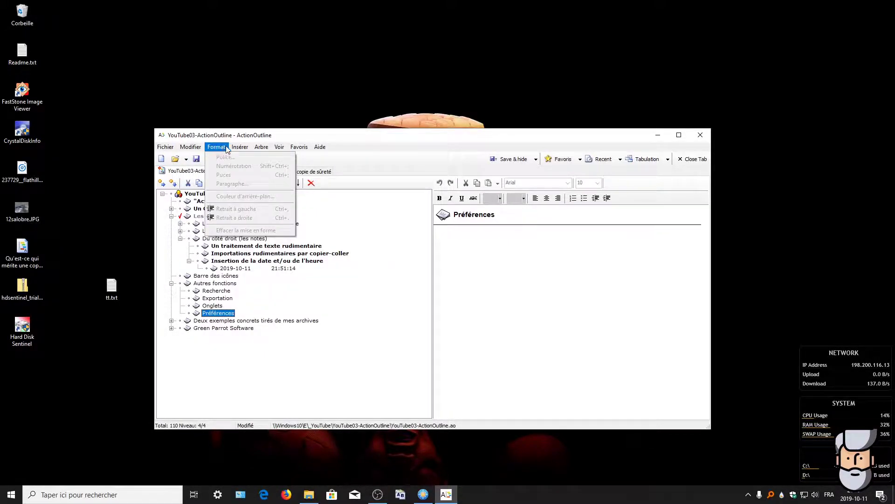
mouse_move(279, 151)
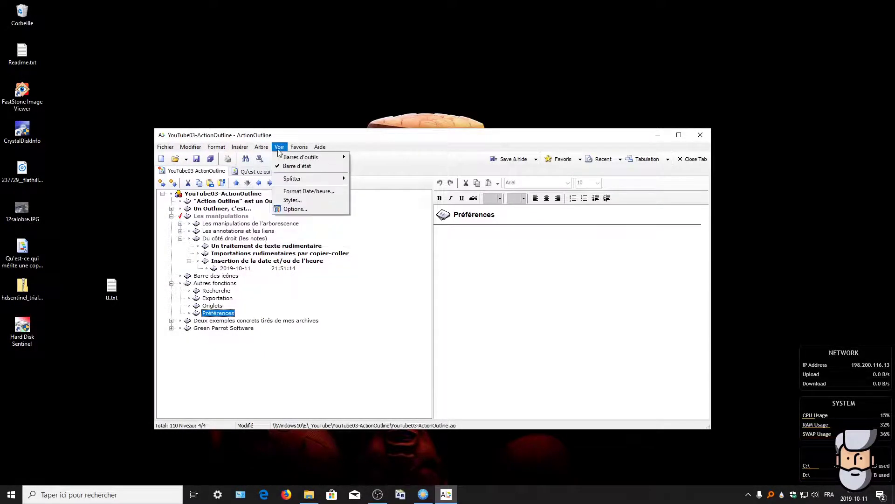
left_click(287, 208)
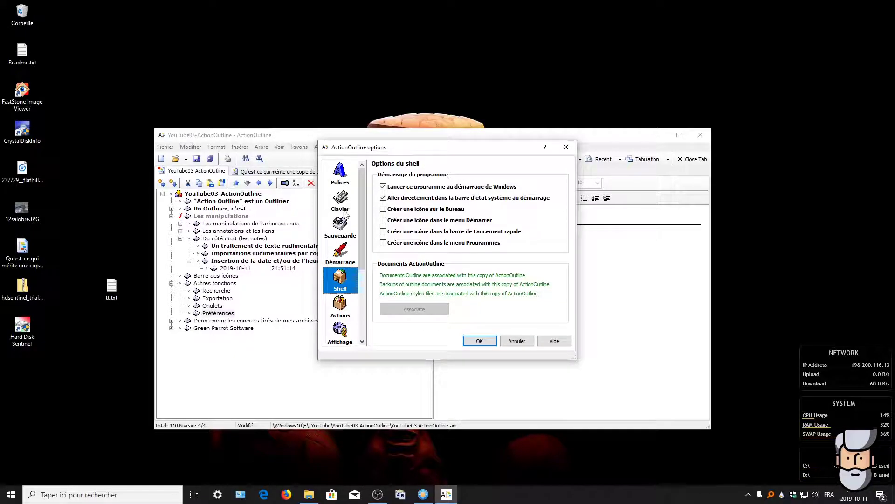
Step: Browse the Polices, Clavier and Sauvegarde option pages, ending on the Démarrage page
left_click(340, 177)
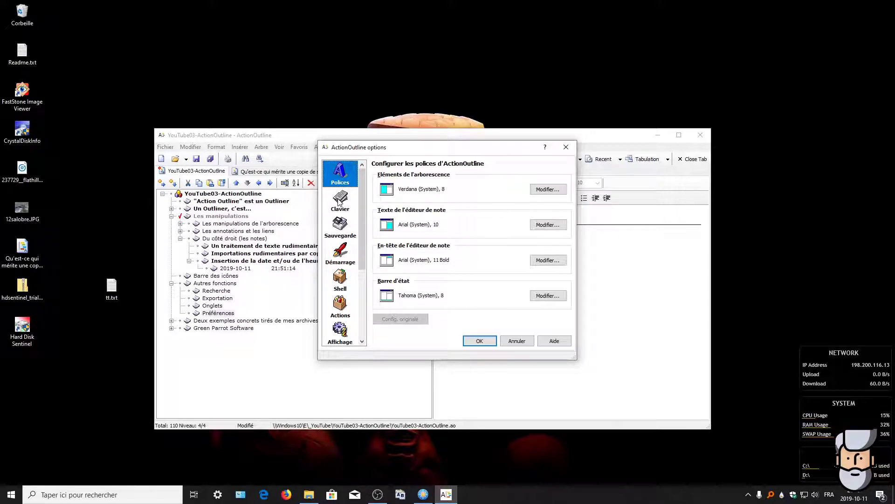
left_click(342, 201)
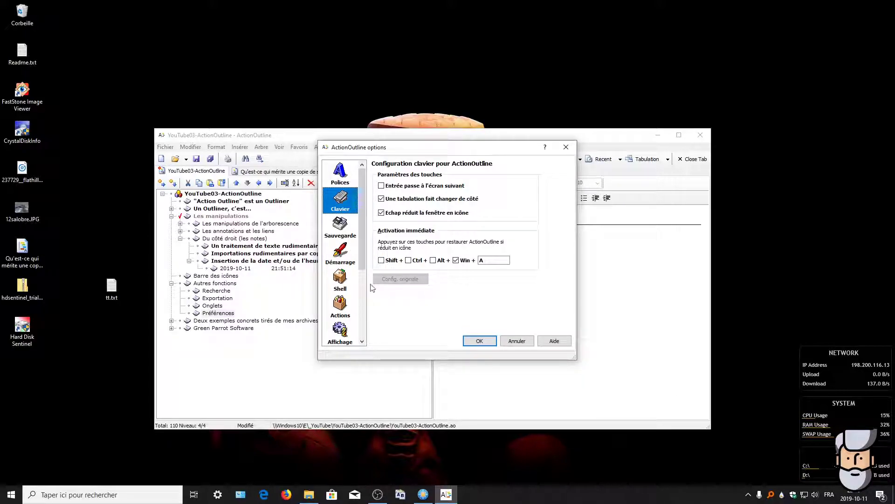
left_click(335, 230)
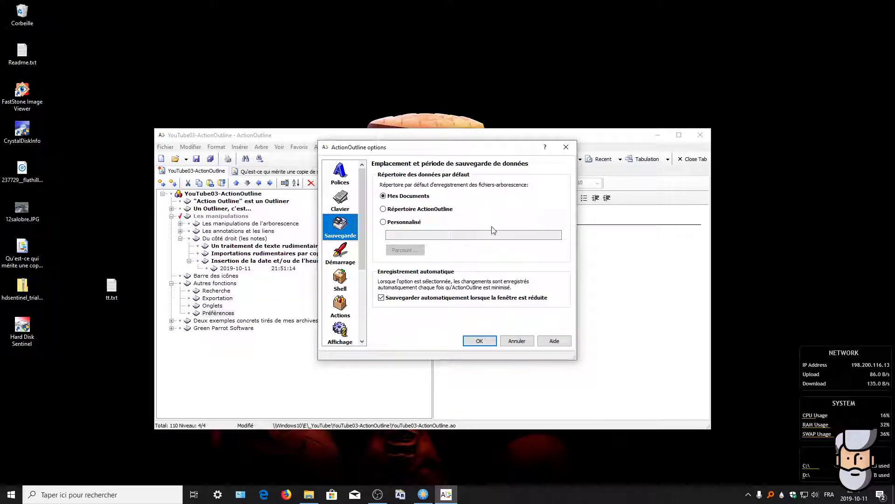
left_click(338, 254)
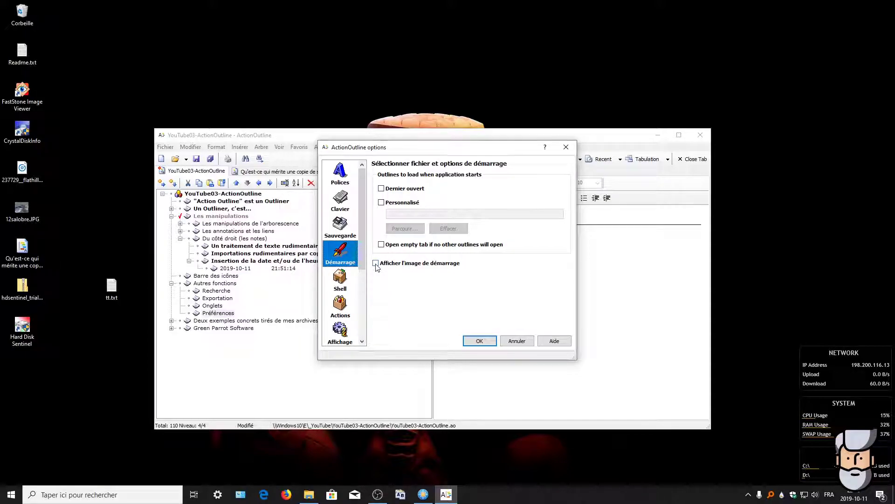
Step: Review Shell, Actions (toggling taskbar hiding) and Affichage, then view Programmes showing the Firefox browser
left_click(337, 285)
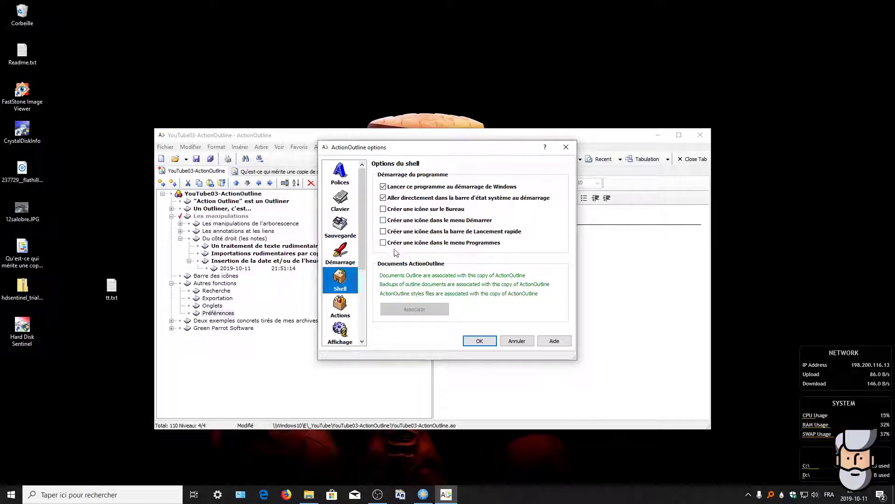
left_click(338, 308)
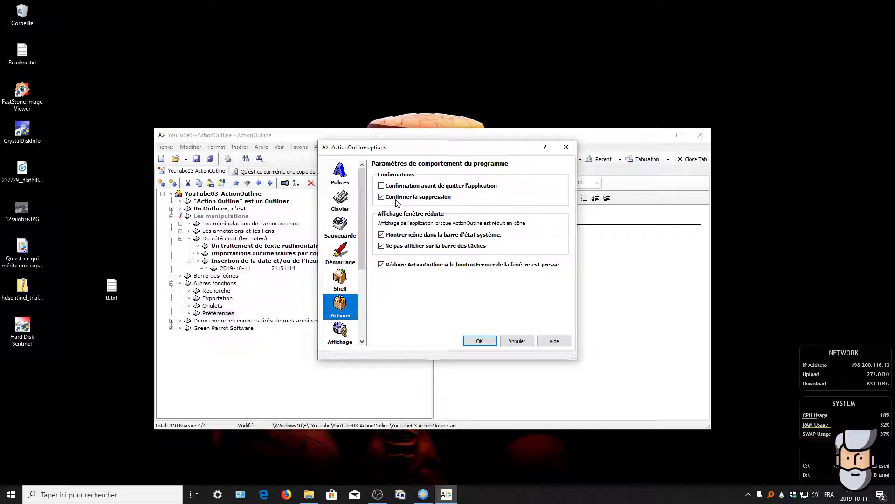
left_click(381, 244)
left_click(341, 333)
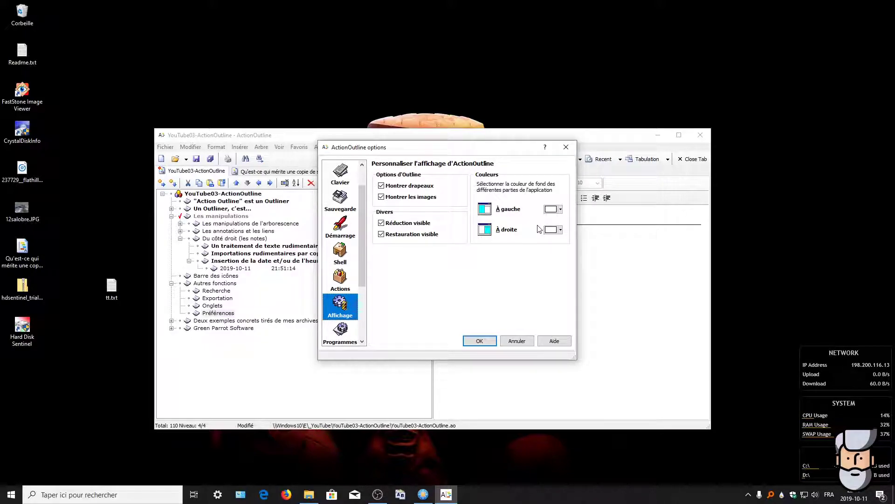
left_click(339, 332)
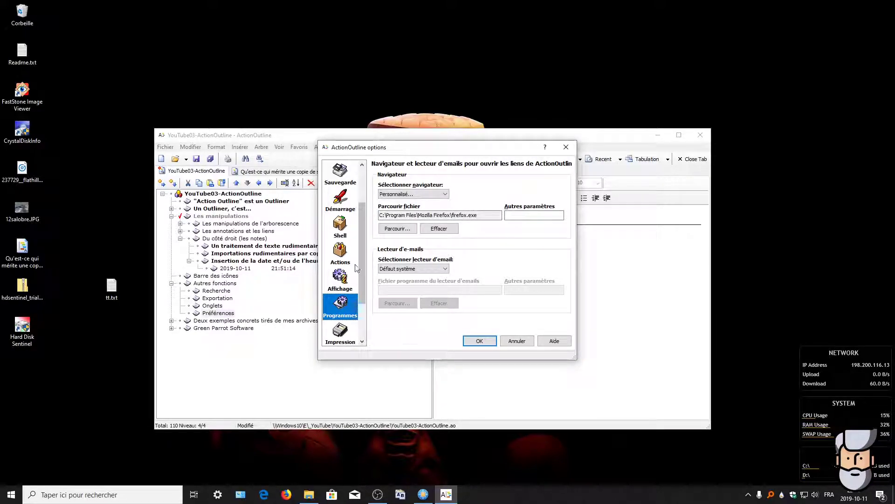
Step: Look at the Impression and Langues pages, then close the options dialog with OK
left_click(340, 336)
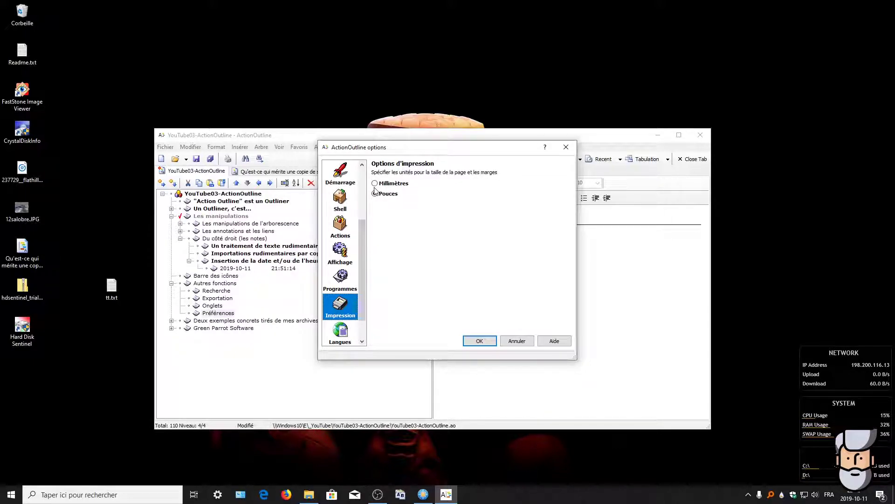
left_click(341, 335)
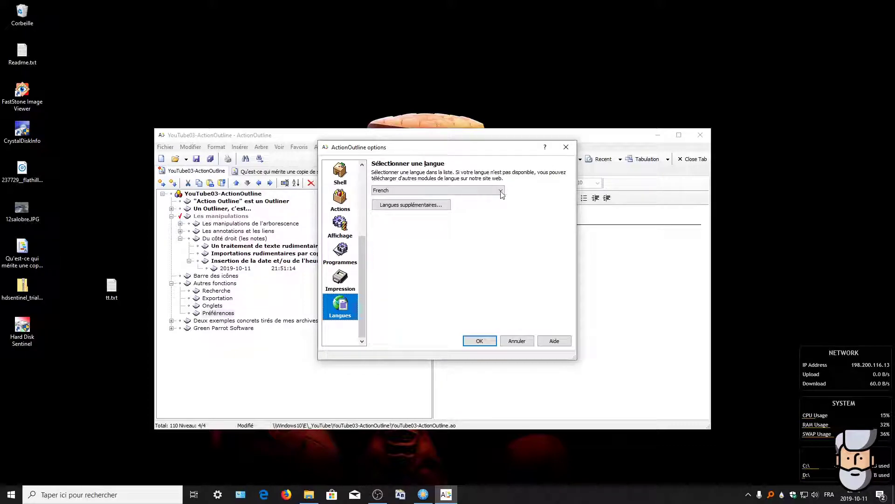
left_click(484, 340)
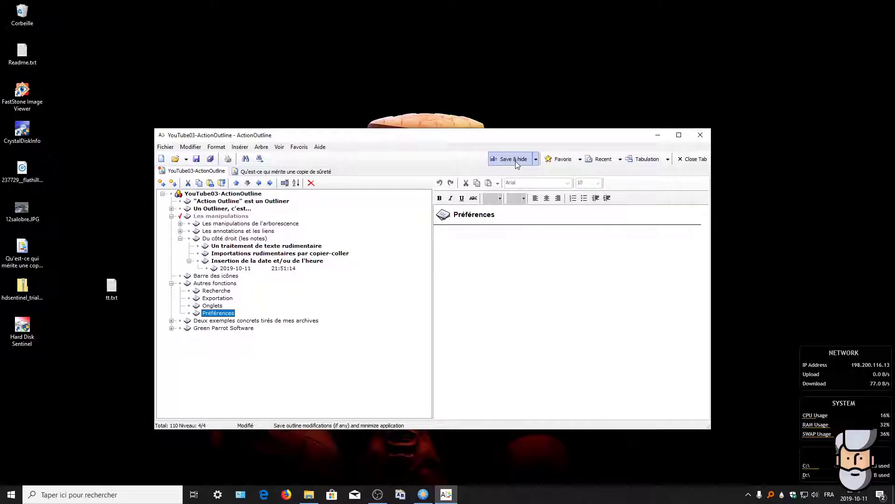
mouse_move(448, 495)
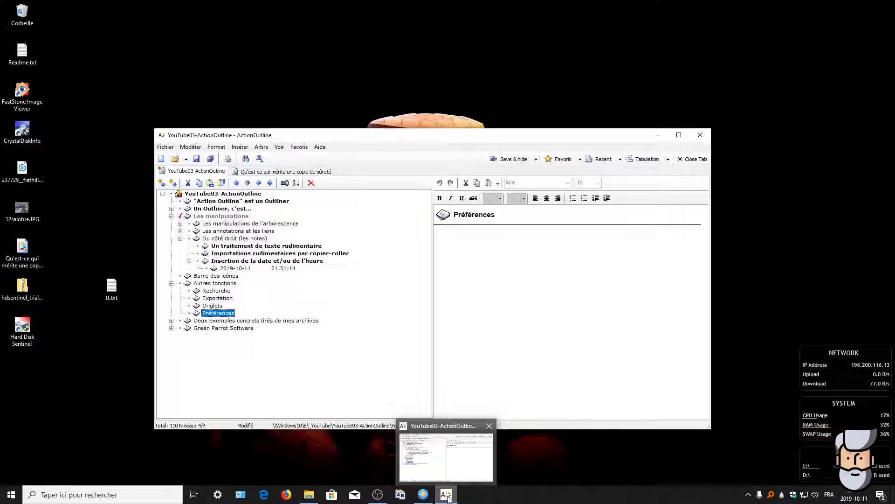
left_click(748, 495)
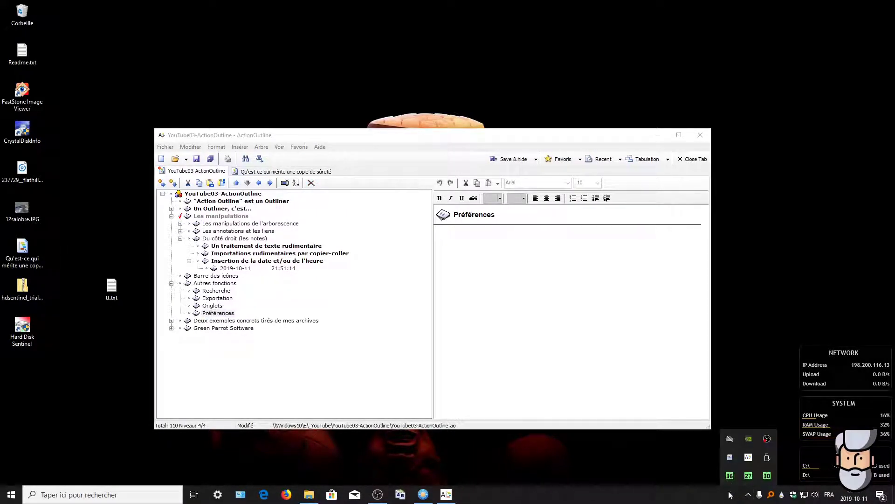
left_click(728, 497)
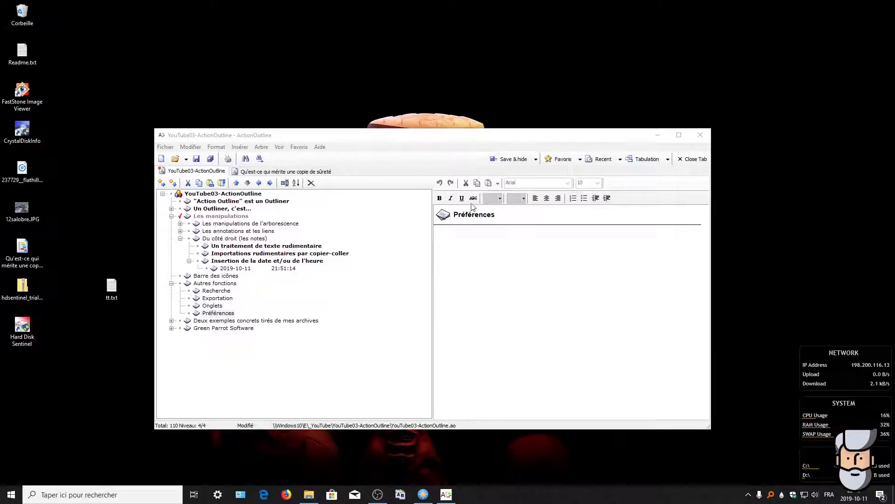
left_click(573, 159)
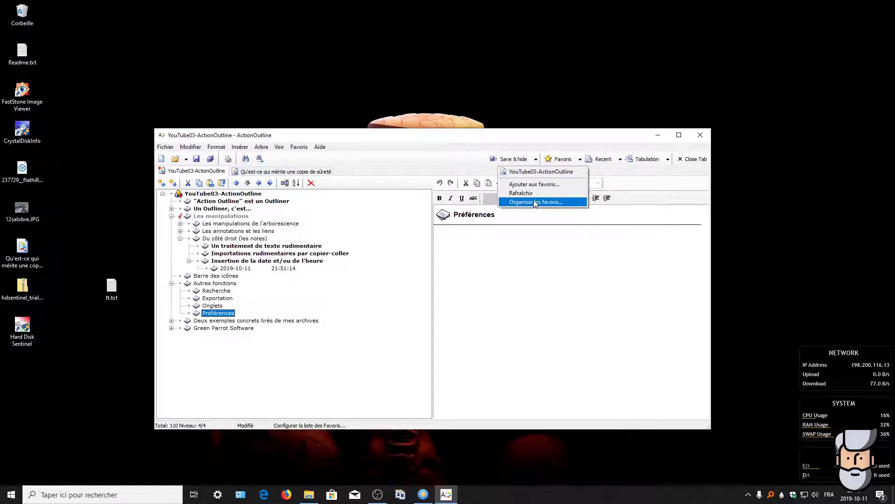
left_click(566, 159)
left_click(567, 160)
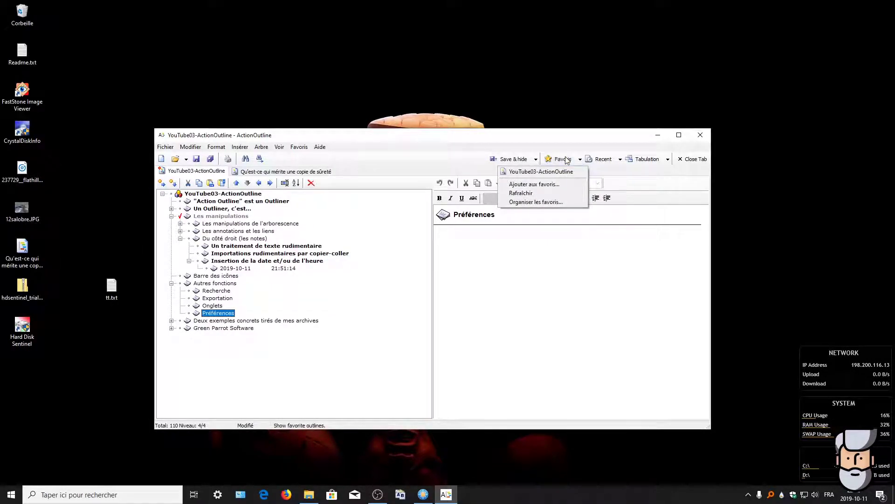
left_click(607, 160)
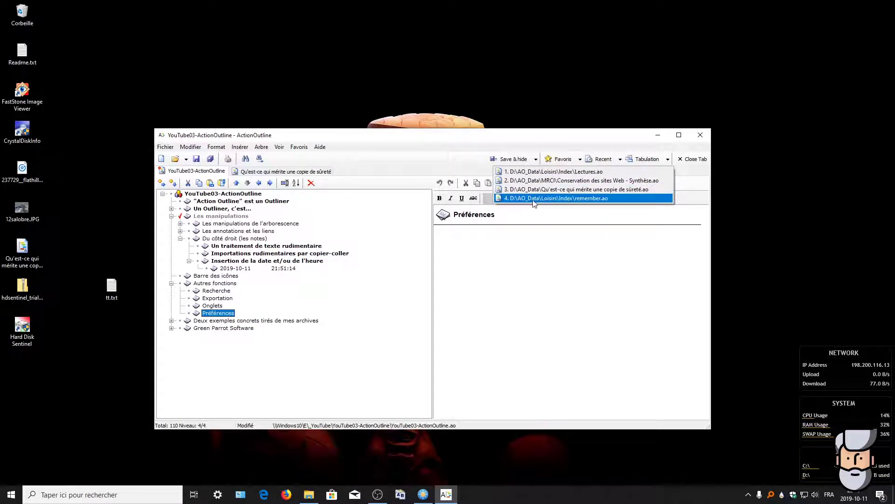
left_click(650, 161)
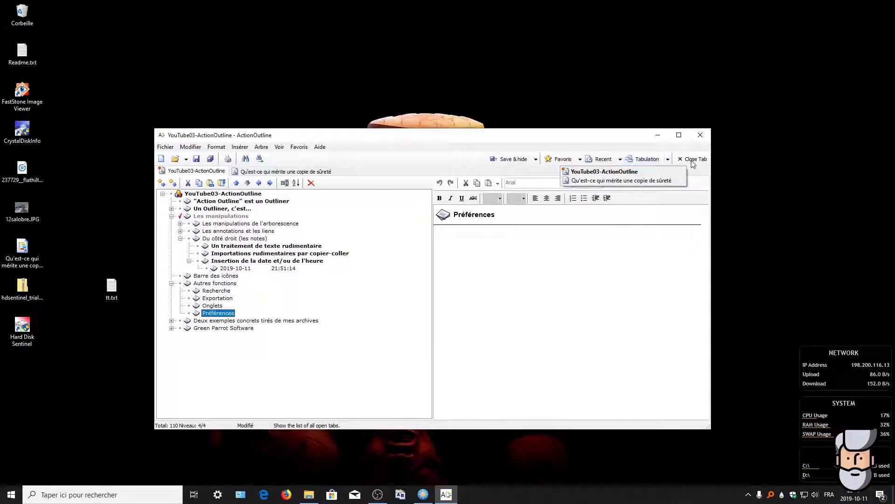
left_click(629, 140)
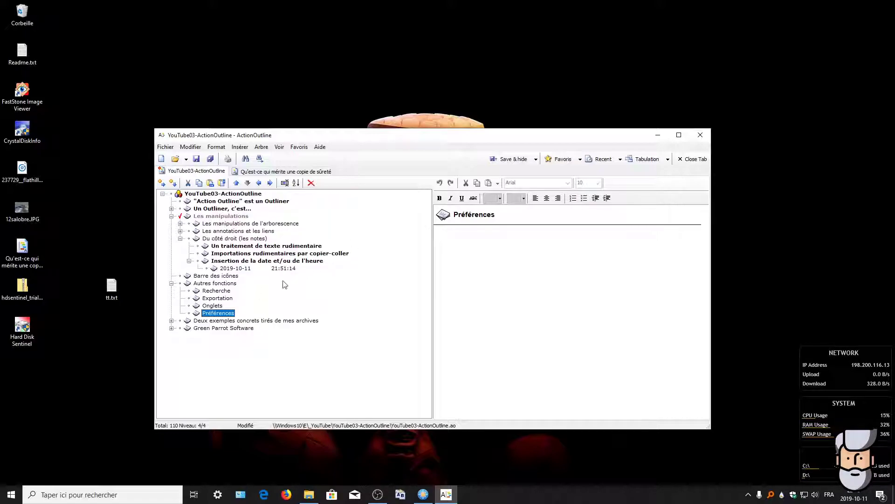
Step: Expand 'Deux exemples concrets tirés de mes archives' and open its Lectures.ao link in a new tab
left_click(201, 321)
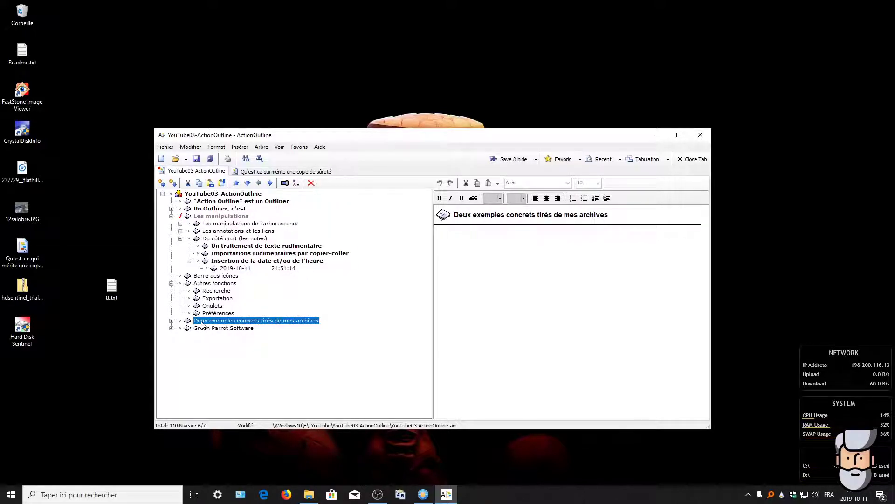
left_click(172, 321)
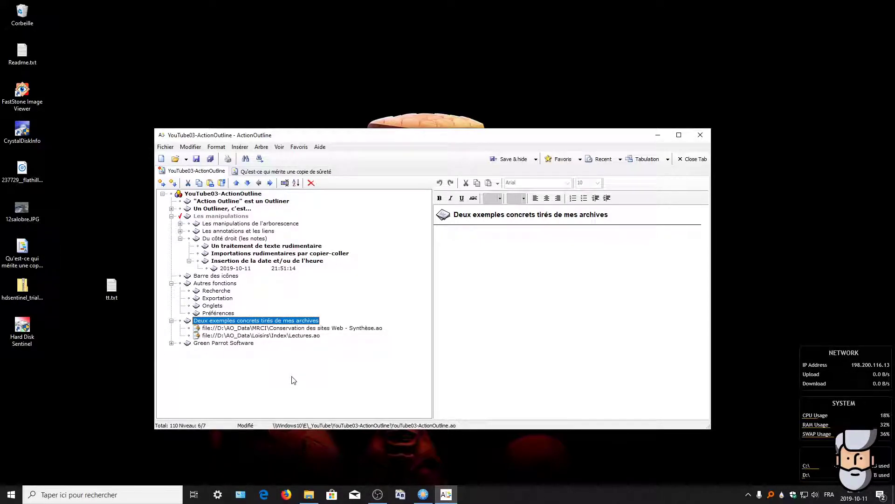
double_click(268, 335)
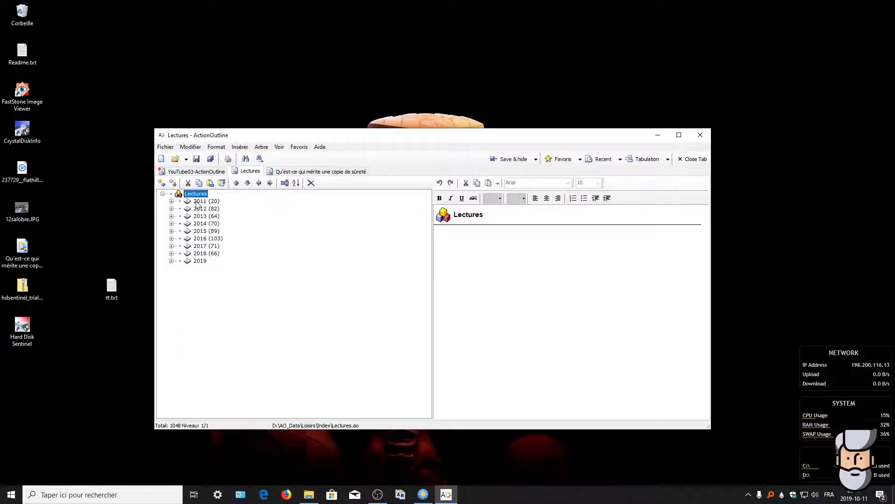
left_click(171, 215)
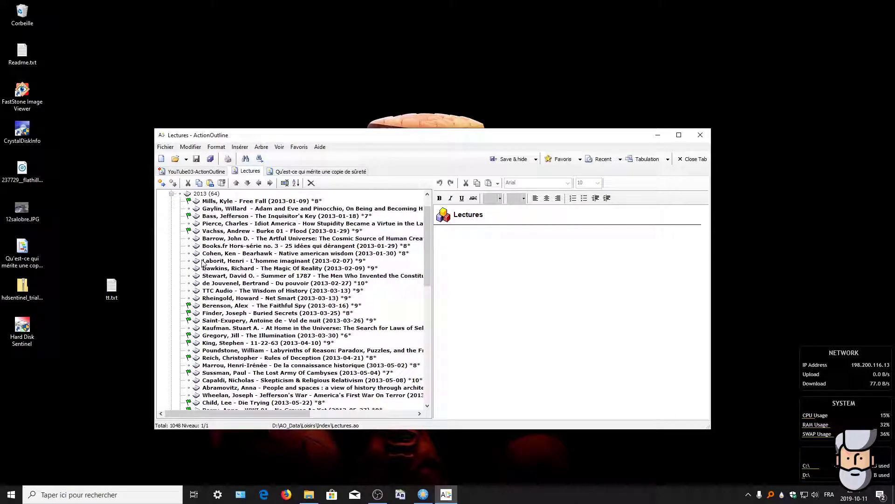
left_click(255, 201)
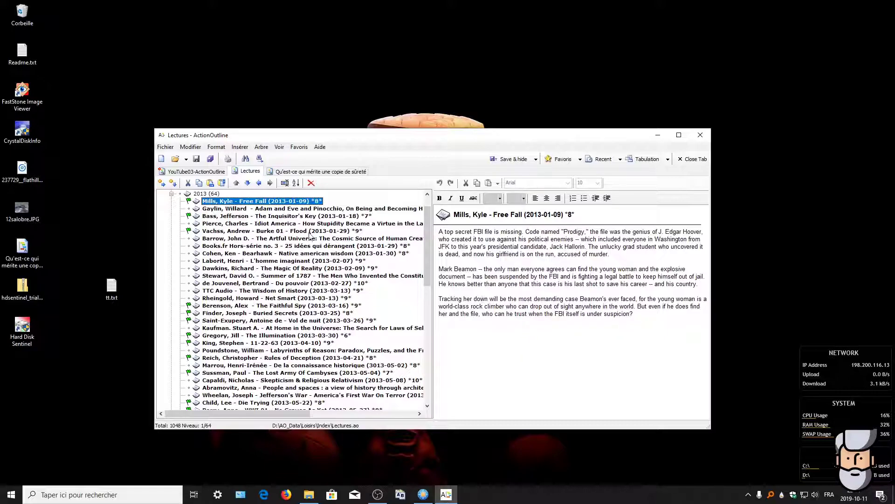
left_click(240, 216)
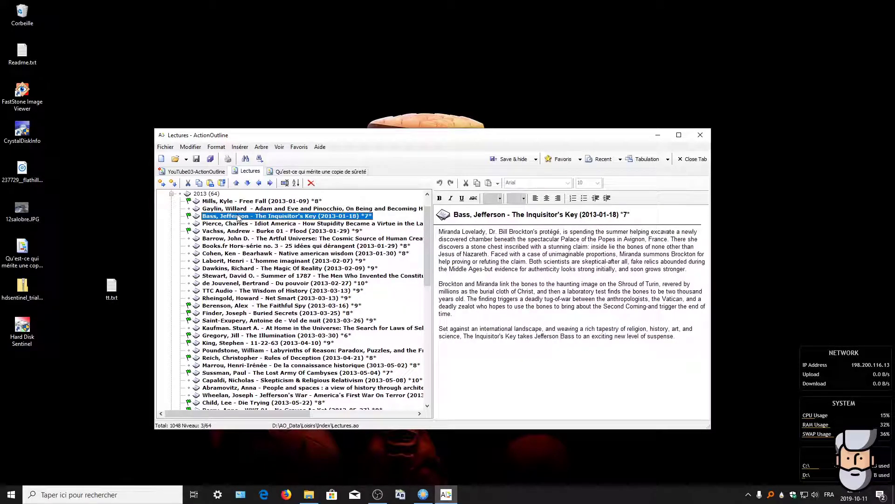
left_click(254, 275)
left_click(252, 364)
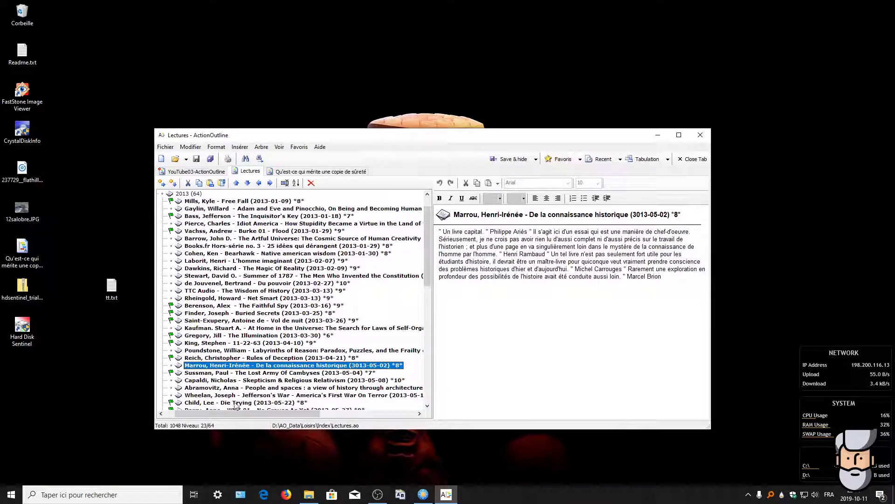
left_click(236, 402)
scroll(195, 363, "down", 1)
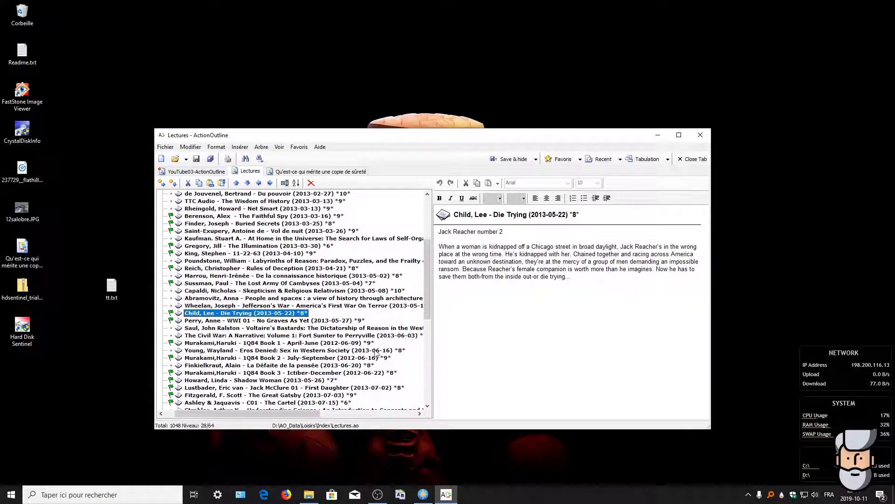
scroll(196, 363, "down", 2)
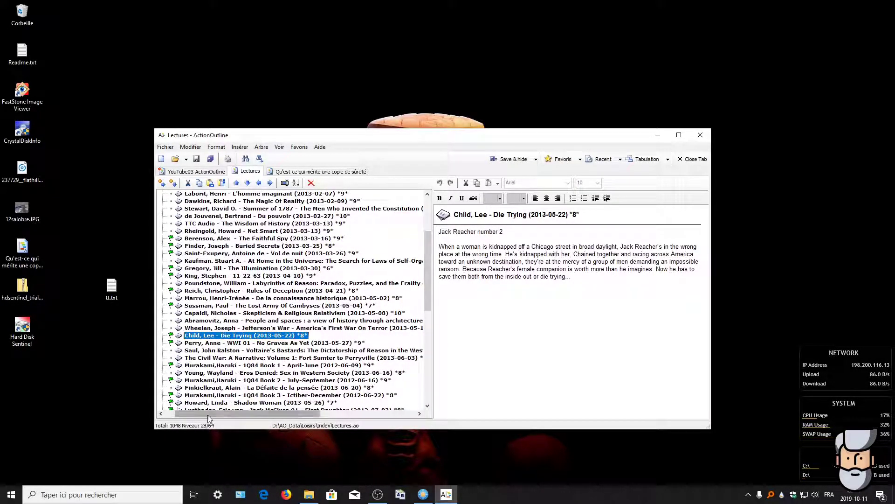
left_click_drag(223, 414, 210, 414)
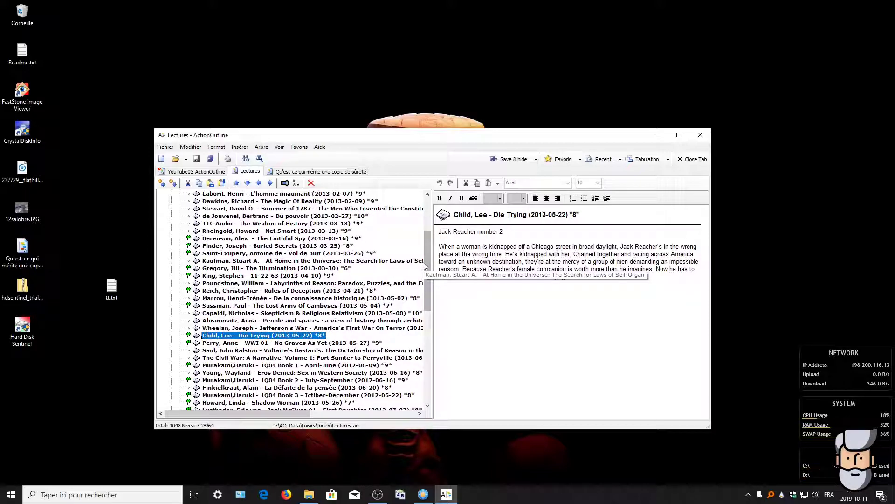
scroll(433, 260, "up", 1)
scroll(433, 260, "up", 3)
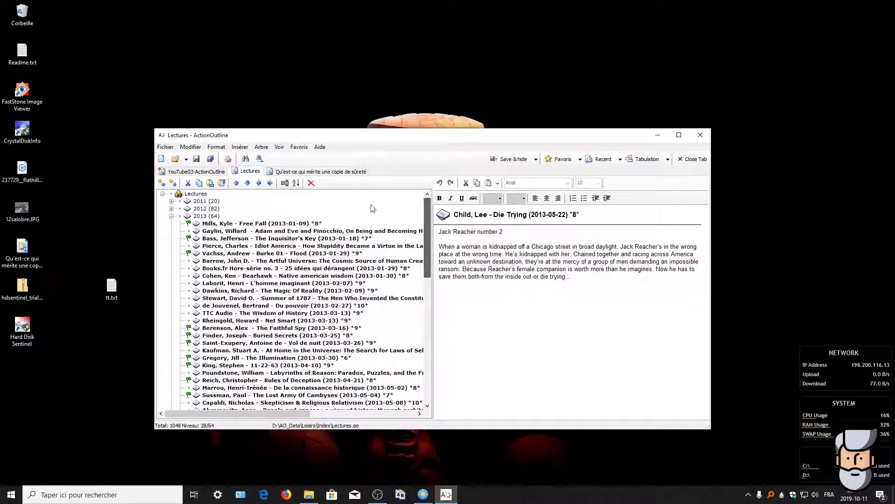
left_click(171, 217)
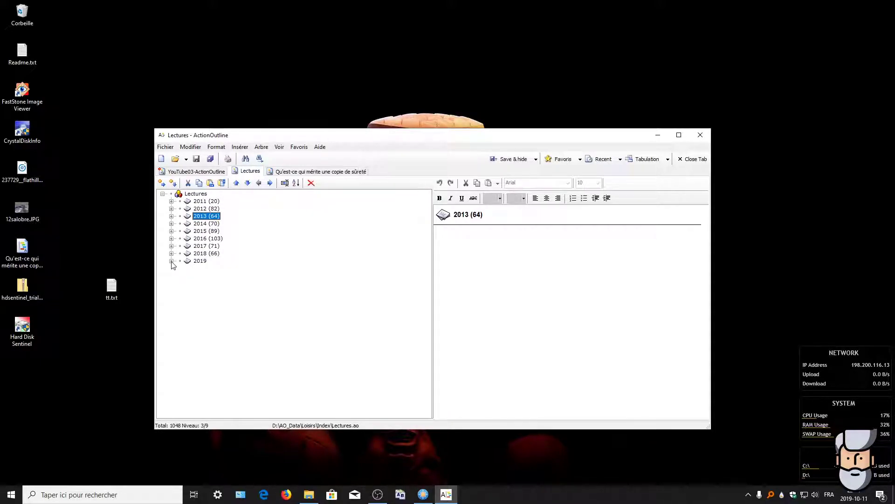
Step: Expand and scroll through the 2019 books, collapse it, and switch back to YouTube03-ActionOutline
double_click(194, 263)
scroll(263, 293, "down", 2)
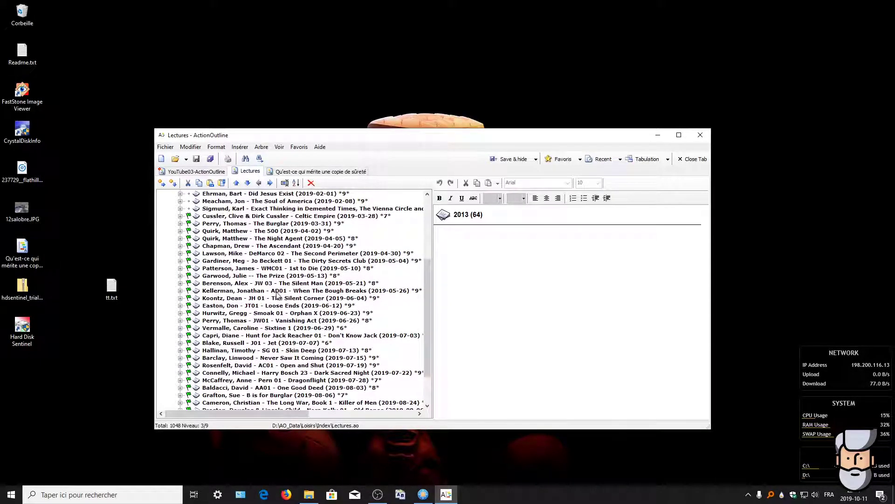
scroll(280, 293, "down", 1)
scroll(286, 291, "up", 2)
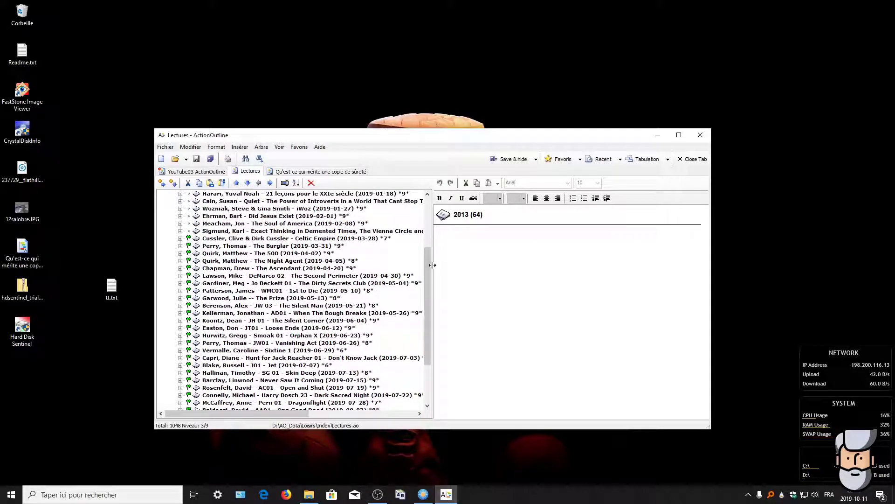
scroll(427, 273, "up", 4)
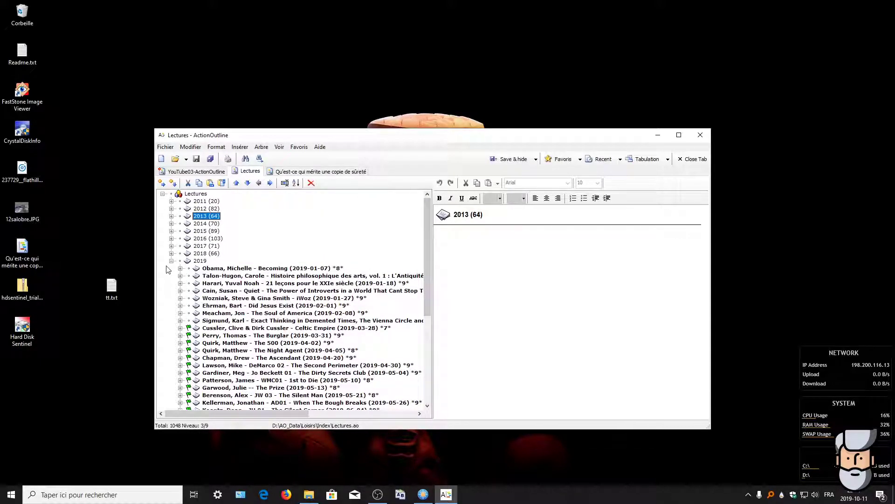
left_click(172, 261)
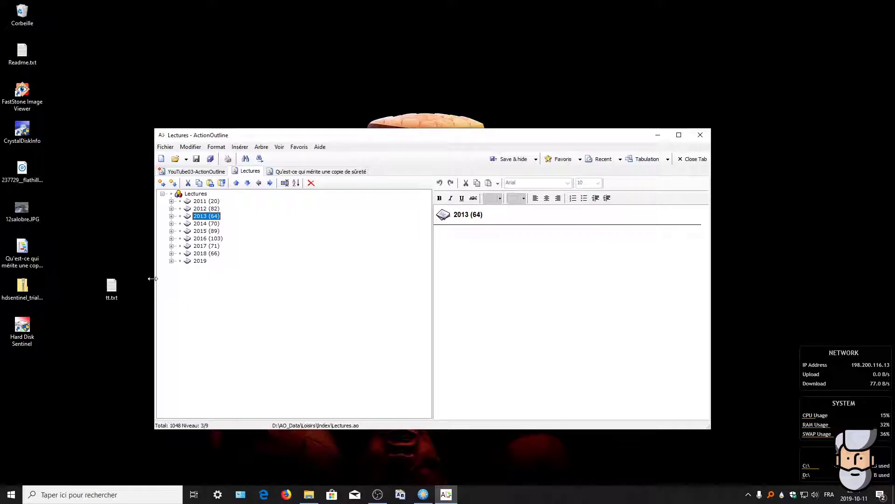
left_click(181, 172)
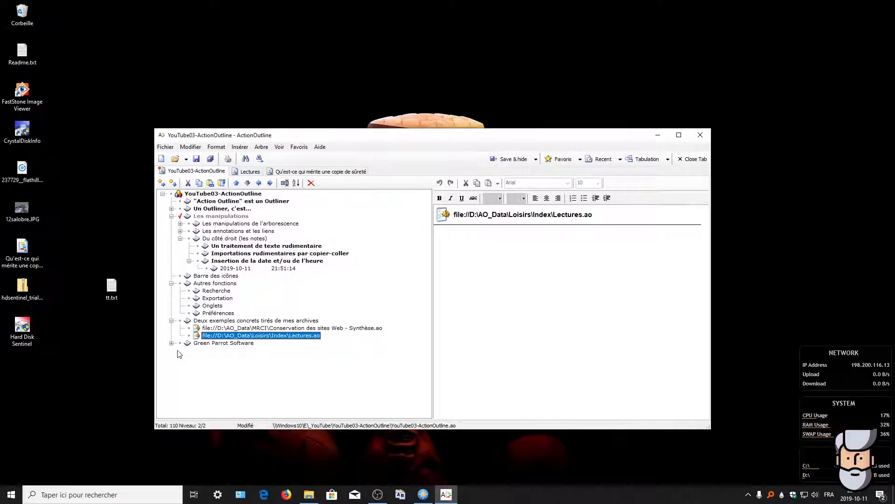
Step: Open the linked Conservation des sites Web file and read the Introduction and Pourquoi conserver notes
double_click(241, 328)
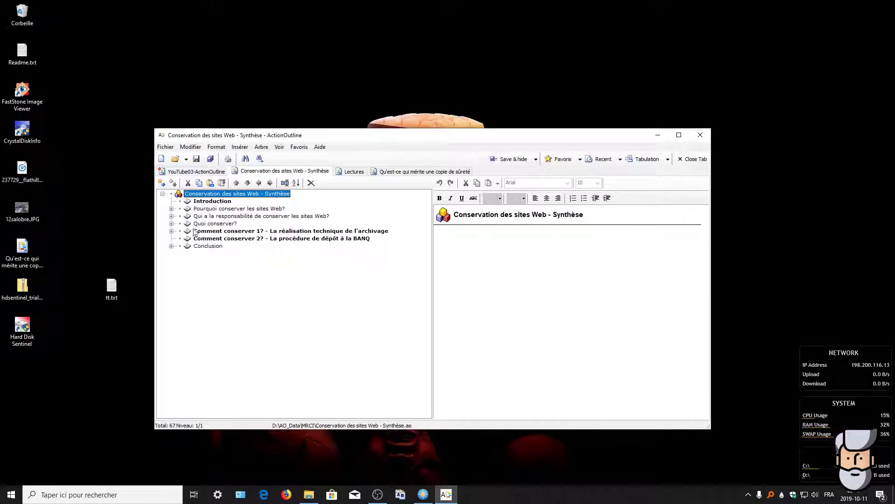
left_click(205, 201)
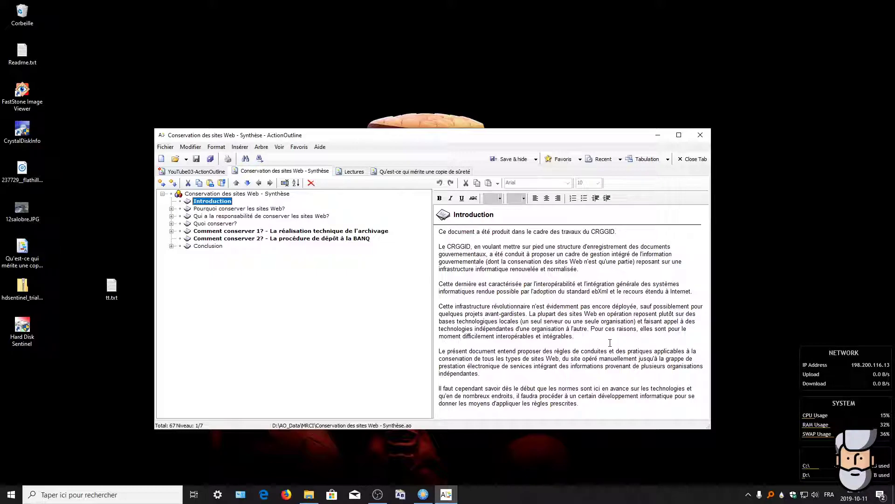
left_click(171, 209)
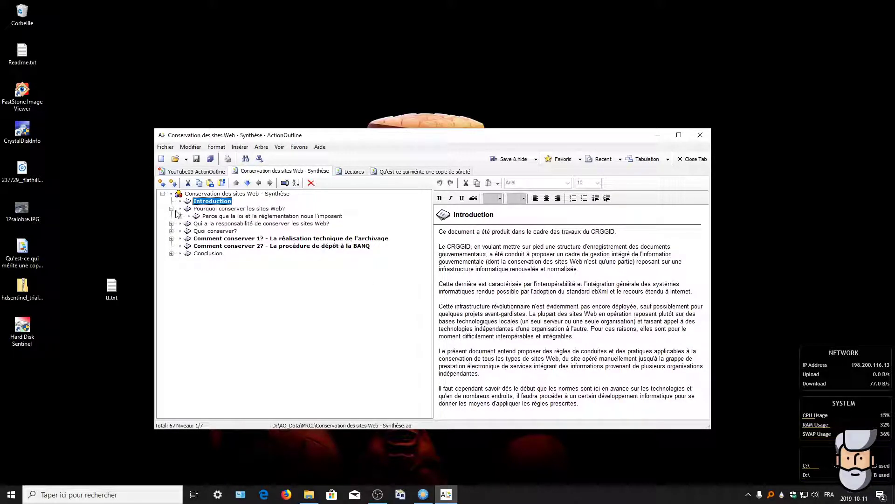
left_click(216, 209)
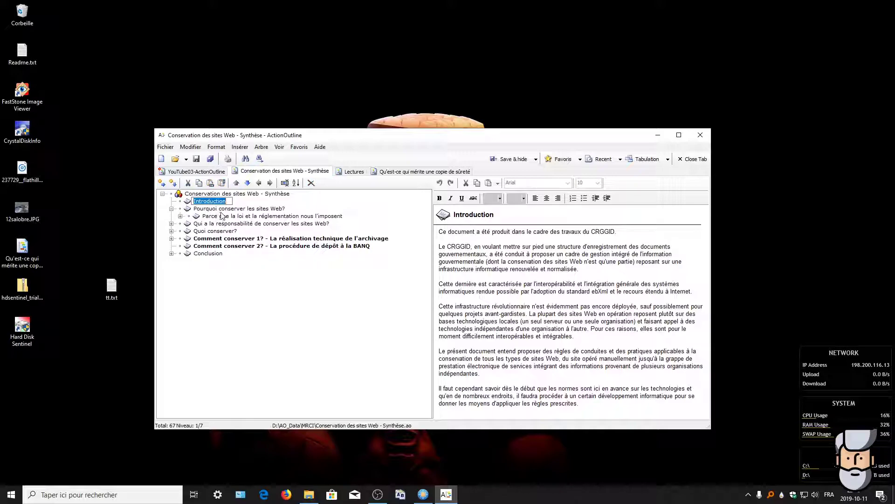
left_click(180, 216)
left_click(229, 216)
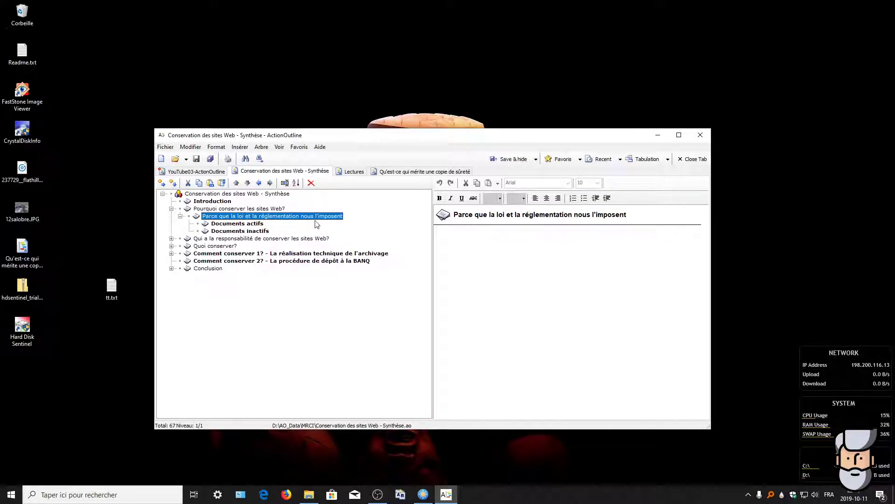
Step: Read the Documents actifs and inactifs notes, then expand Qui a la responsabilité and its notes
left_click(233, 224)
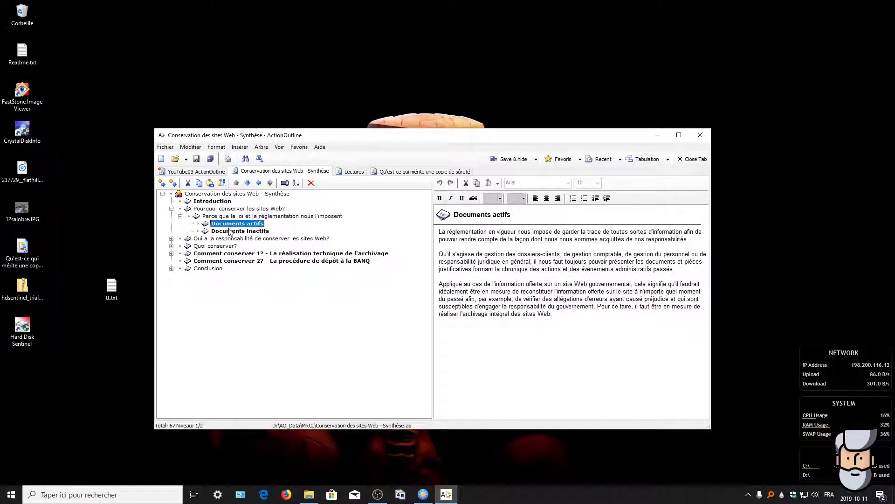
left_click(239, 231)
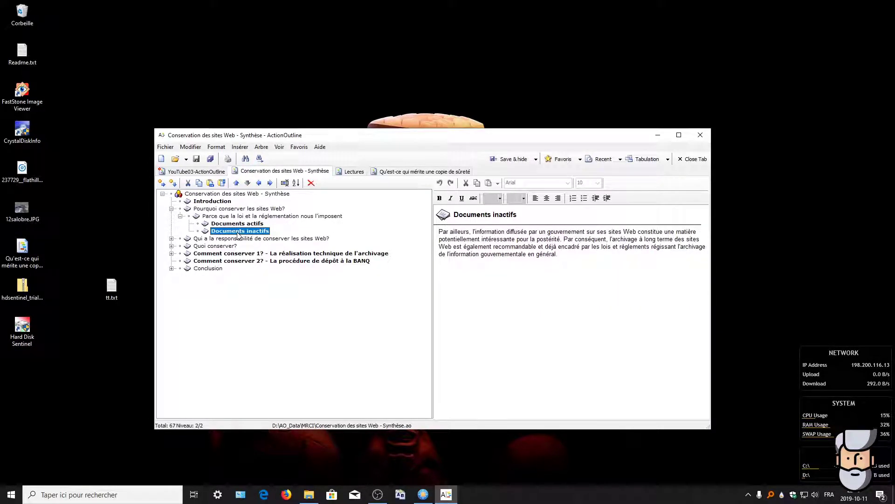
left_click(208, 239)
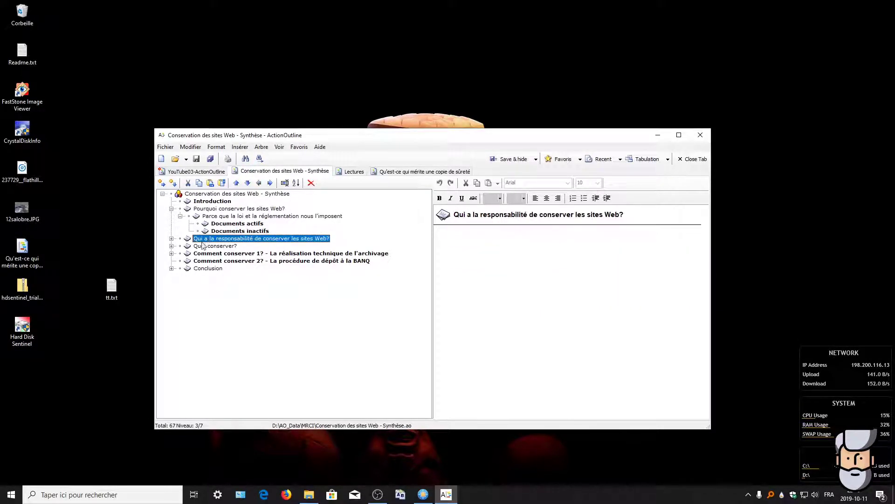
left_click(171, 238)
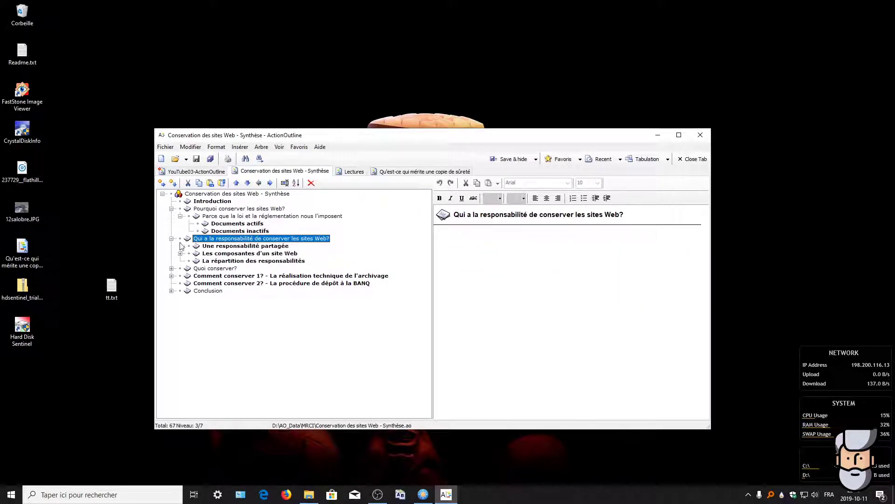
left_click(224, 247)
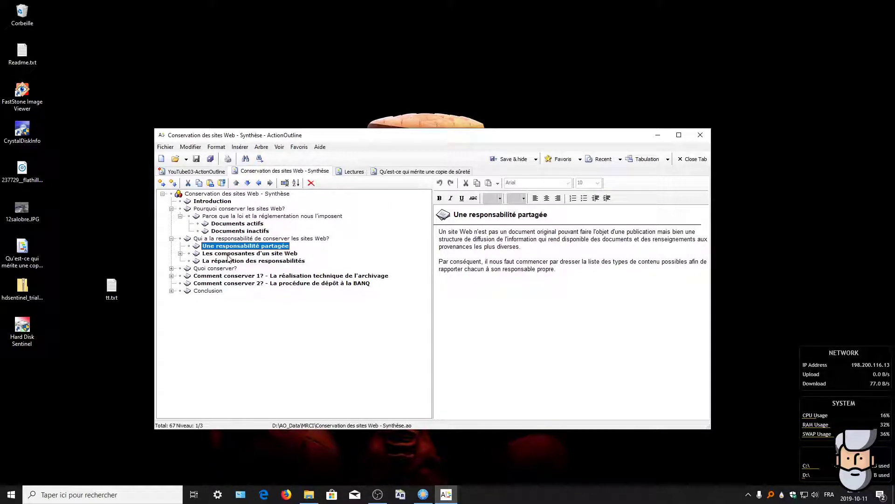
Step: Expand Les composantes d'un site Web, reading its bases de données and outside-government notes
left_click(228, 255)
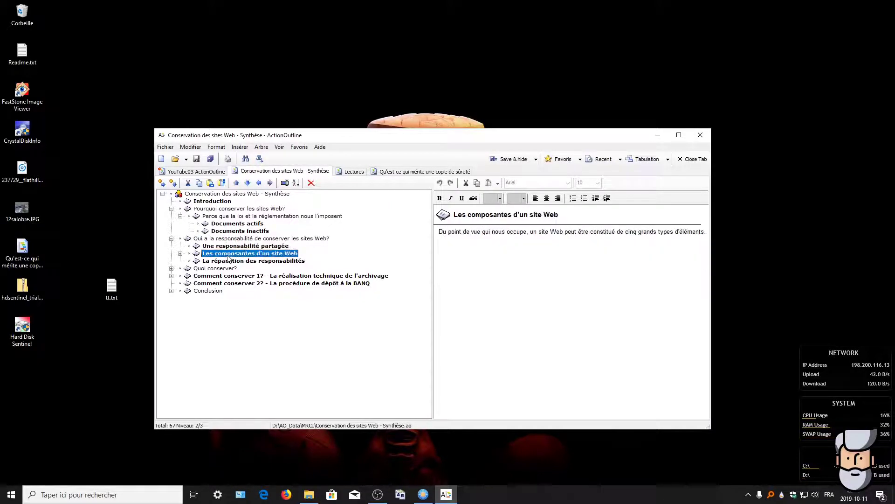
left_click(180, 253)
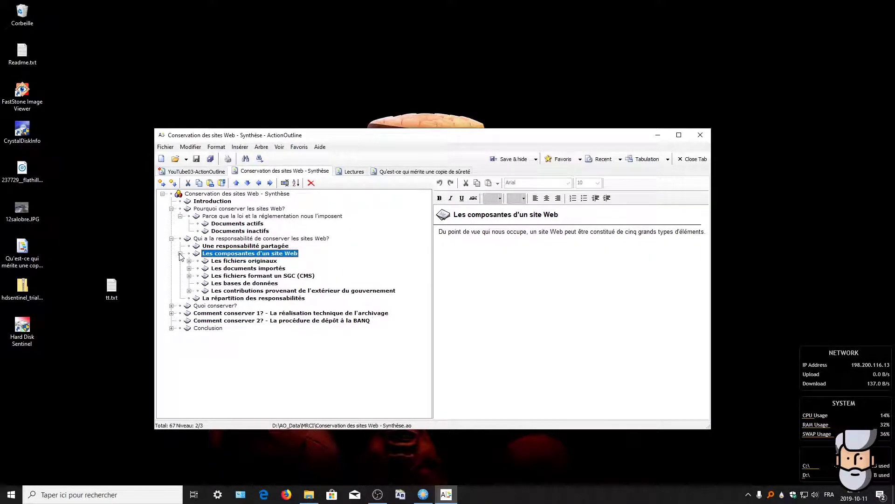
left_click(243, 285)
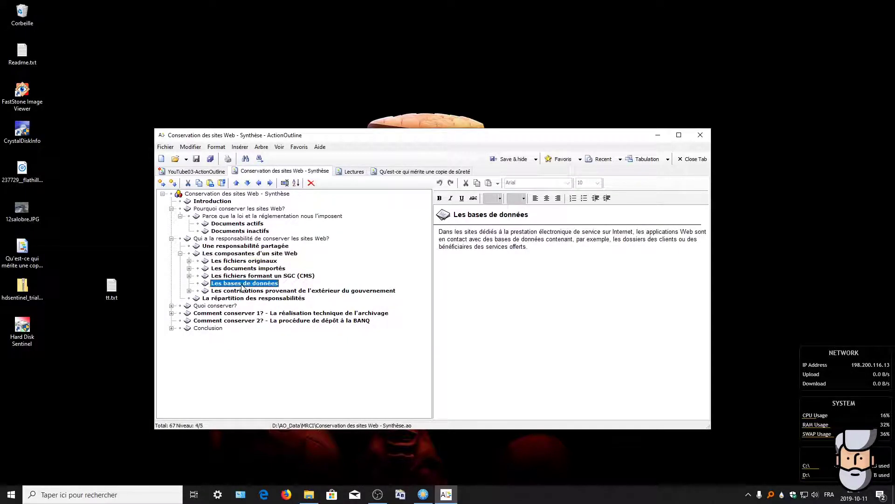
left_click(246, 292)
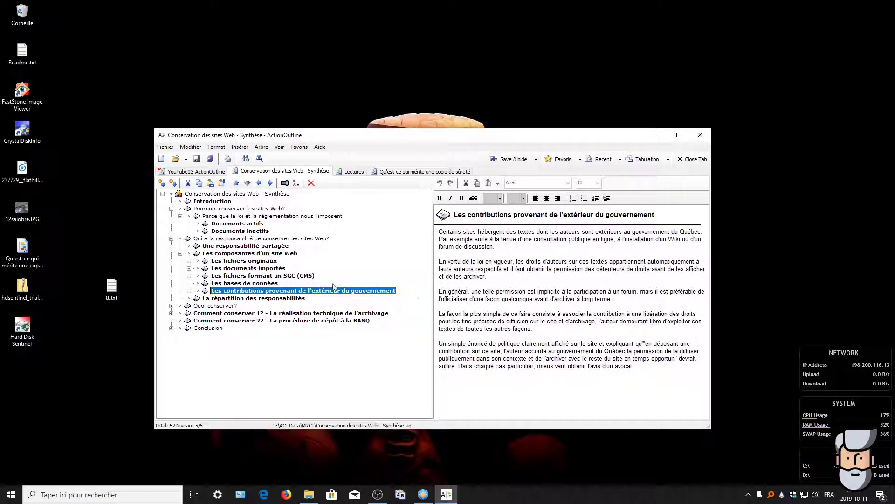
Step: Expand Les fichiers originaux, documents importés, SGC (CMS) and outside contributions, then collapse the branch
left_click(189, 261)
left_click(188, 306)
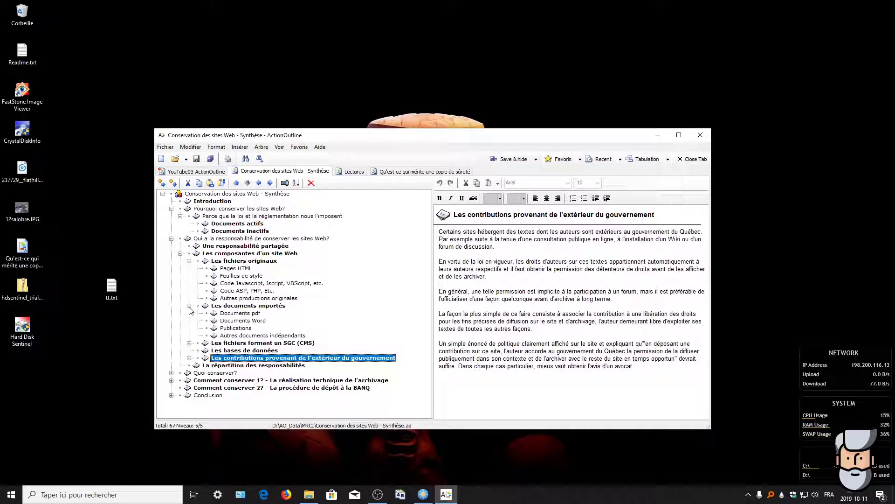
left_click(189, 343)
scroll(191, 348, "down", 2)
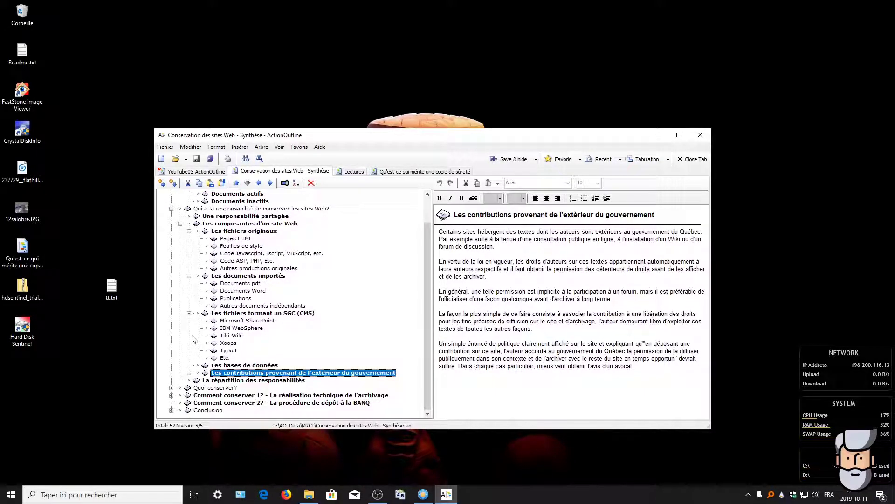
left_click(190, 372)
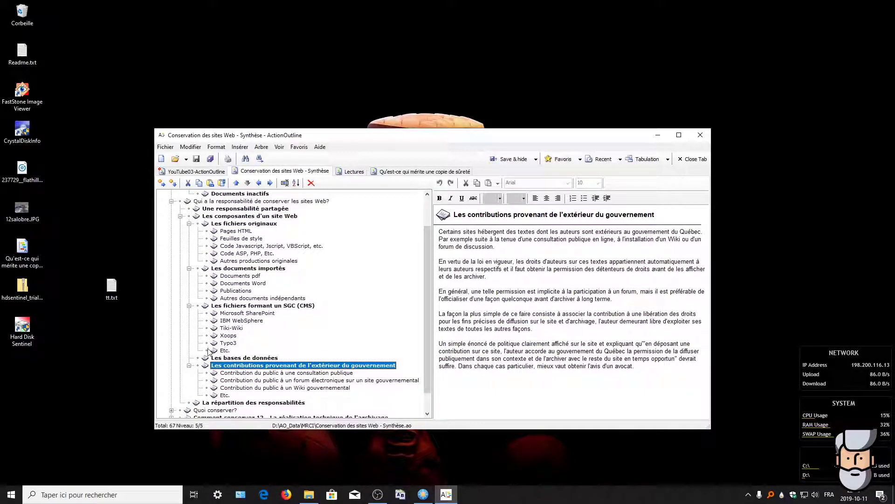
scroll(208, 350, "up", 1)
scroll(208, 352, "down", 1)
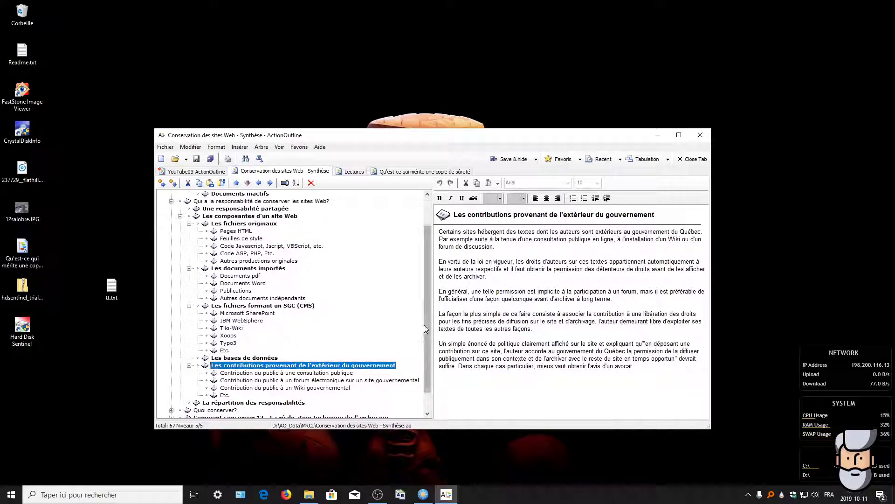
scroll(427, 342, "down", 1)
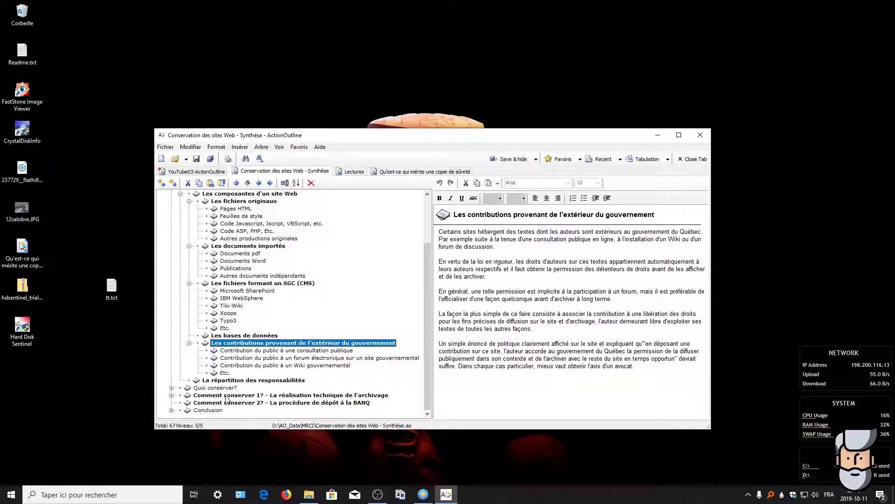
left_click(181, 194)
Step: Read La répartition des responsabilités, expand Quoi conserver? and Premières considérations, and read notes through Comment conserver 1?
left_click(270, 321)
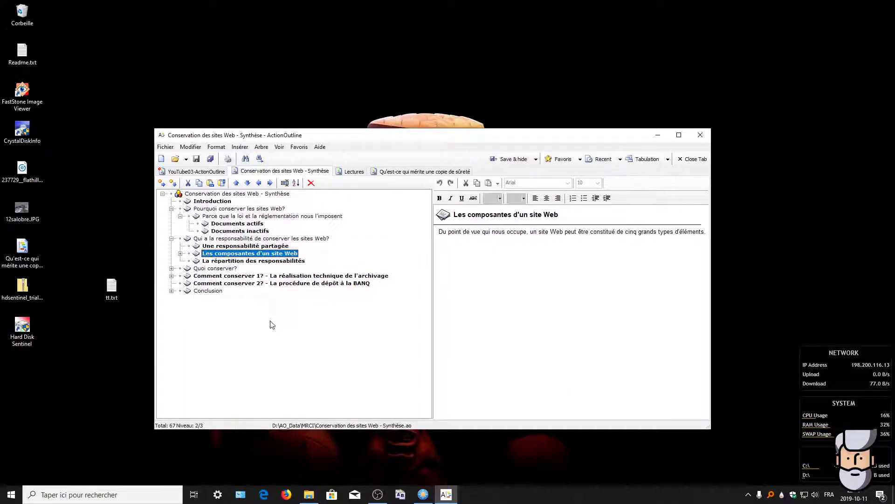
left_click(229, 262)
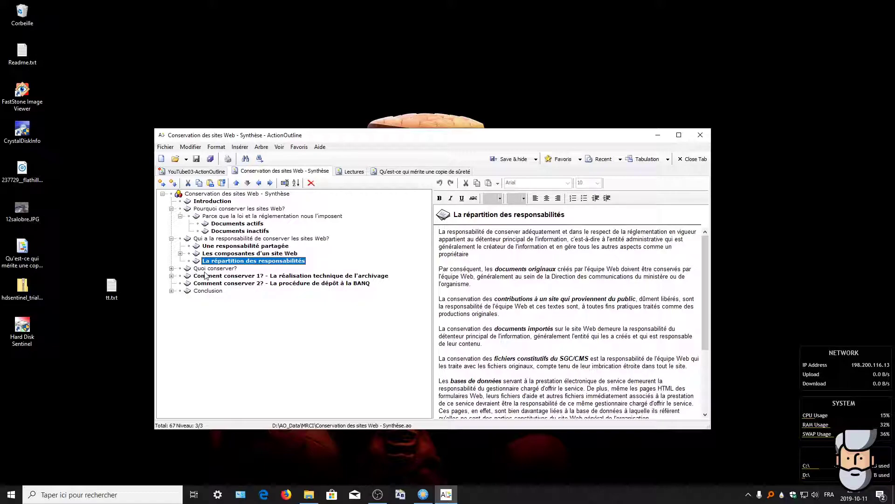
left_click(172, 268)
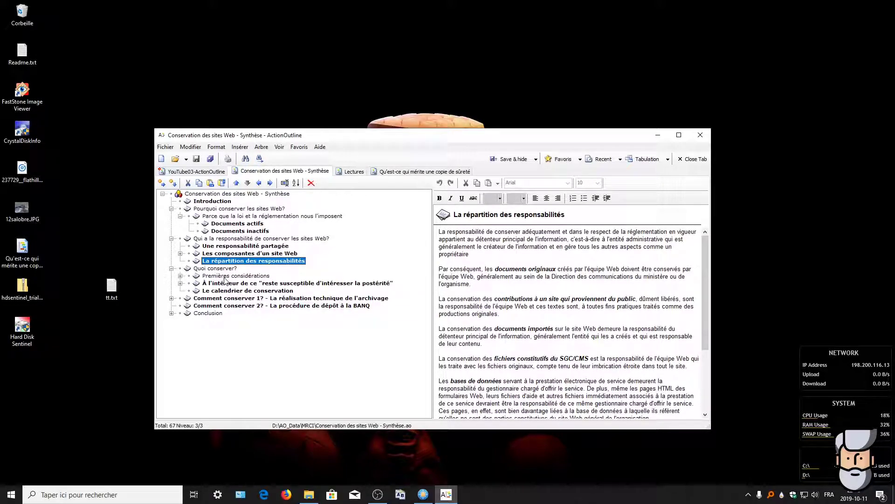
left_click(180, 276)
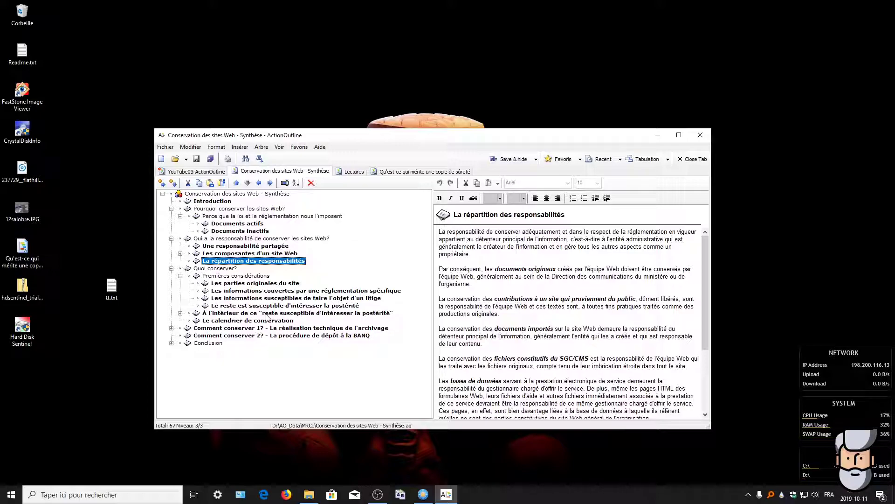
left_click(293, 314)
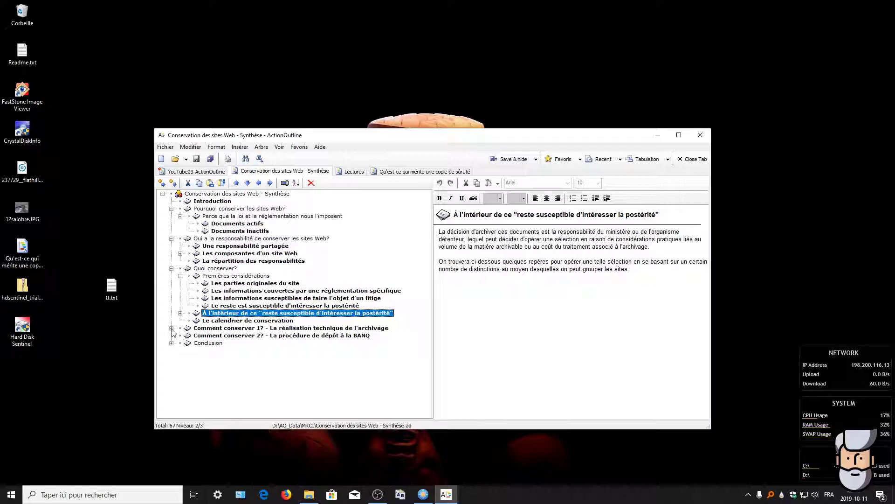
left_click(236, 321)
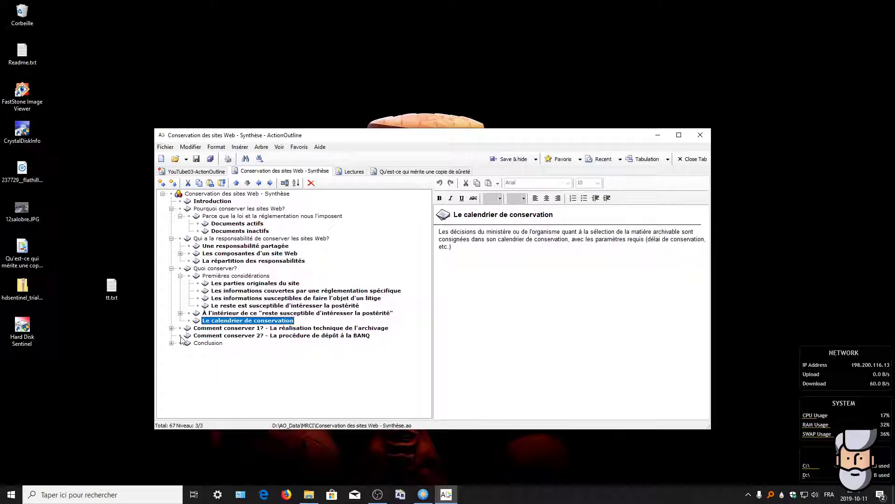
left_click(214, 329)
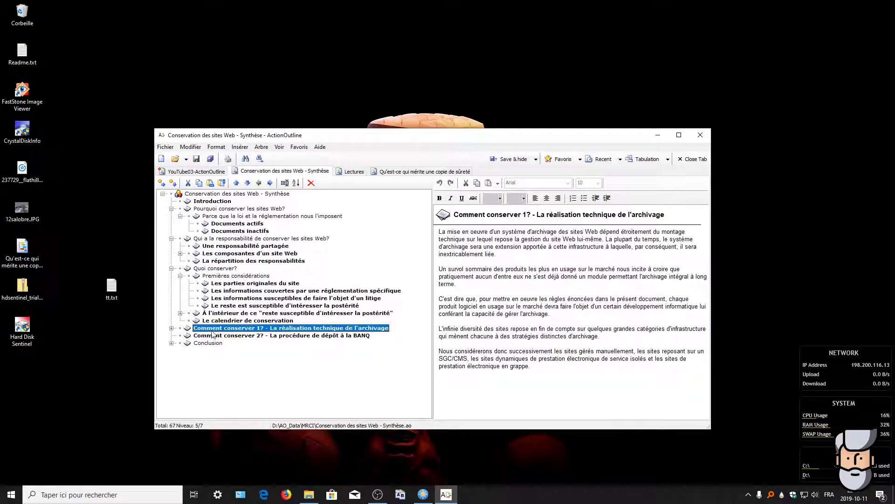
Step: Read Comment conserver 2? and Conclusion, collapsing the Quoi conserver?, responsibility and Pourquoi conserver sections
left_click(311, 337)
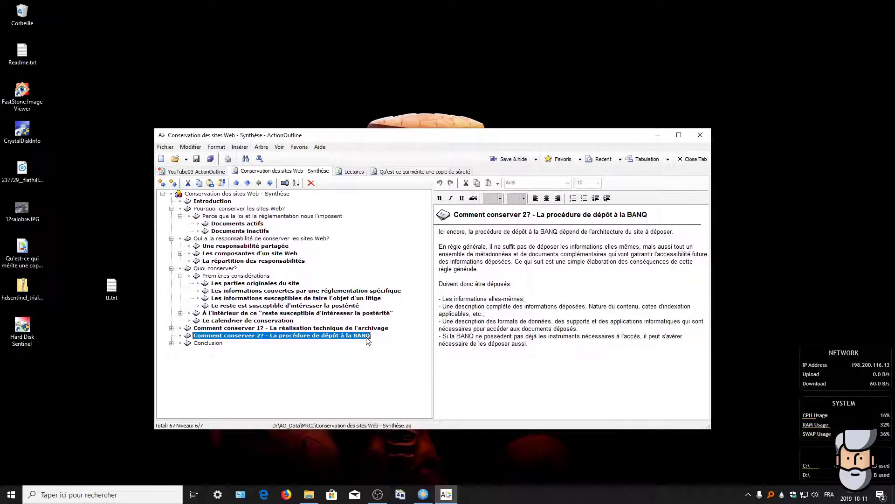
left_click(171, 343)
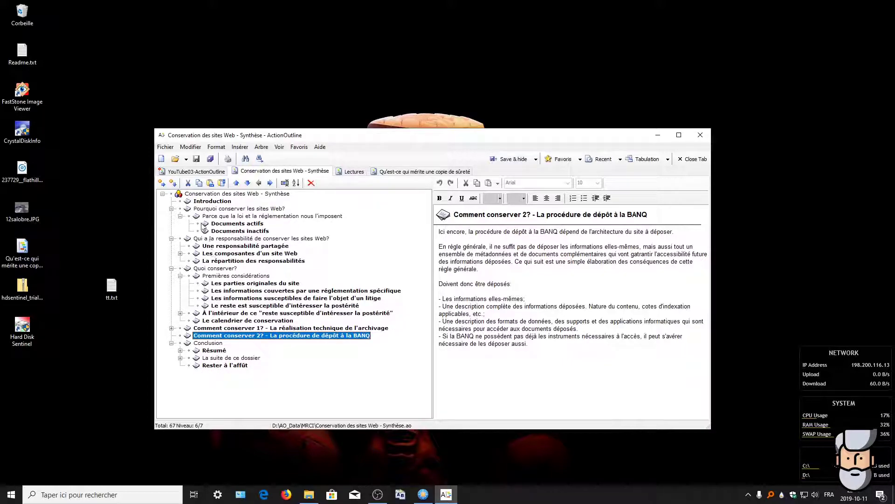
left_click(172, 344)
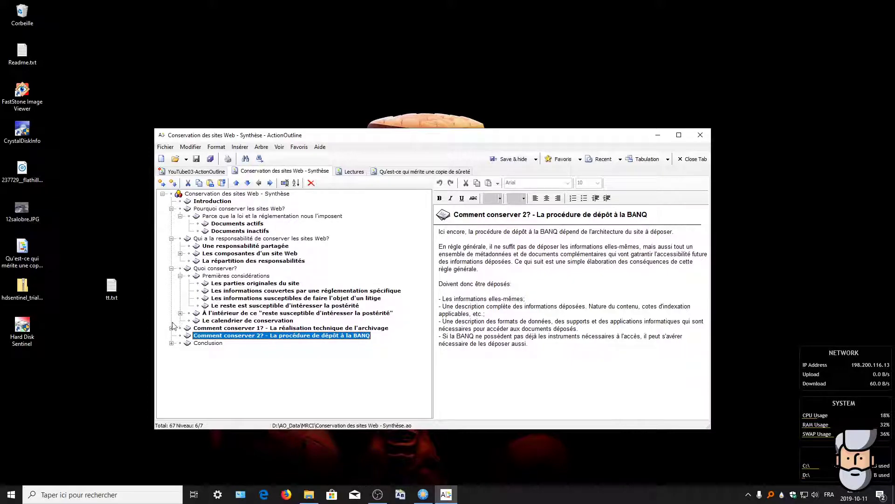
left_click(171, 268)
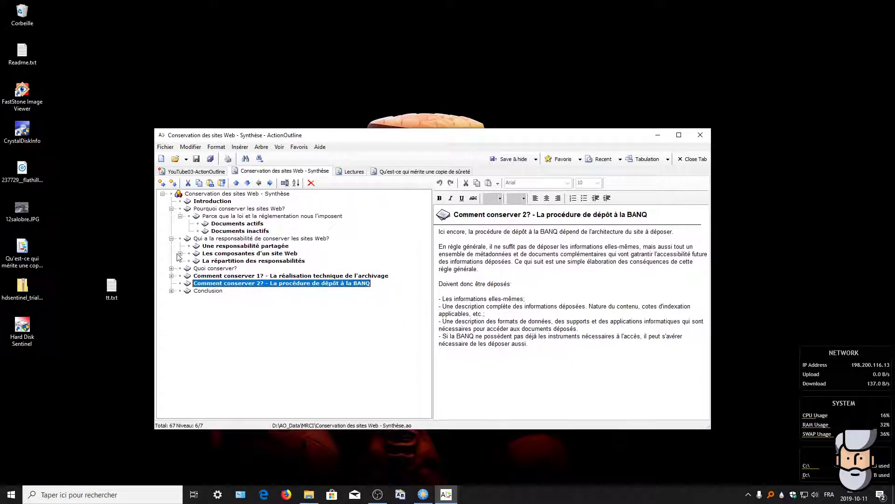
left_click(172, 239)
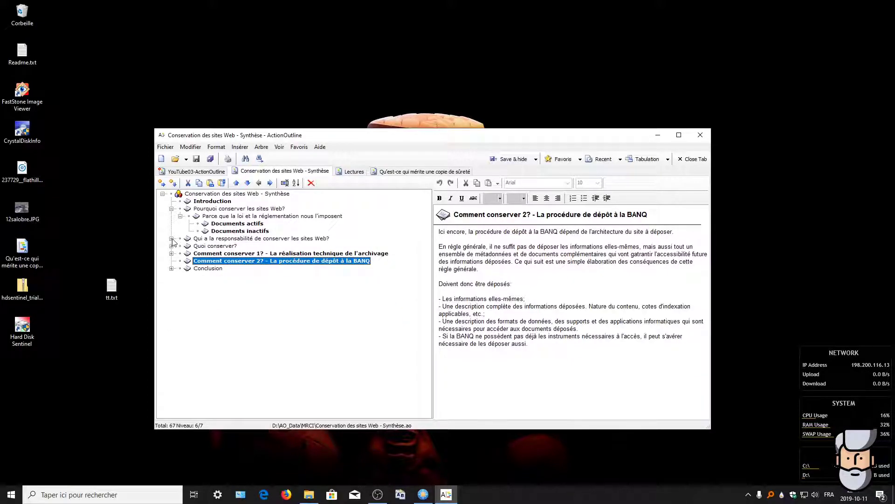
left_click(171, 209)
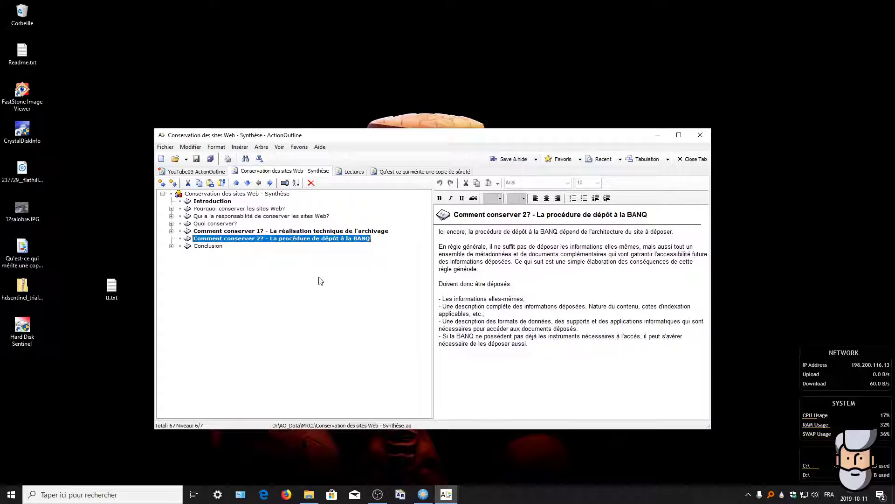
left_click(211, 246)
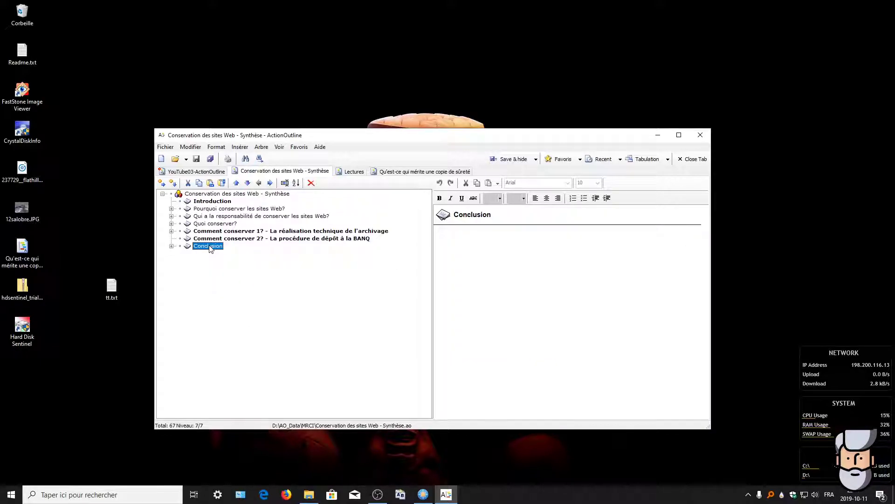
left_click(171, 247)
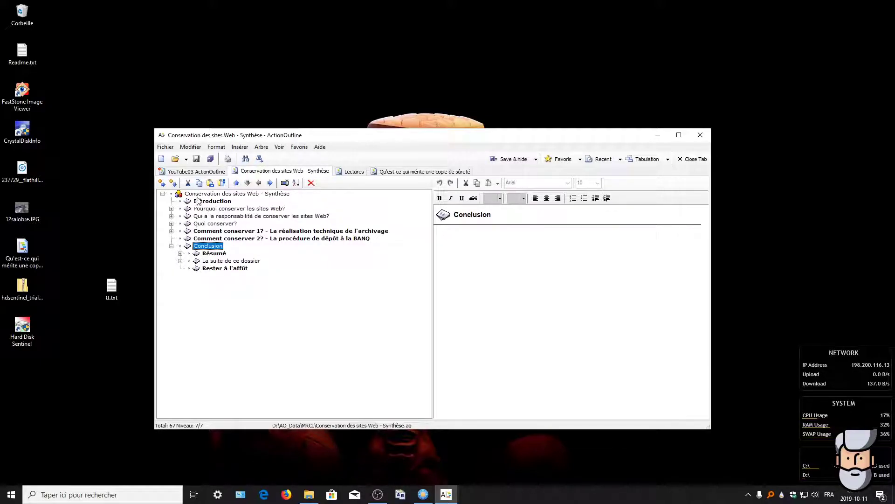
Step: In YouTube03-ActionOutline, expand Green Parrot Software and open its greenparrots.com link
left_click(199, 172)
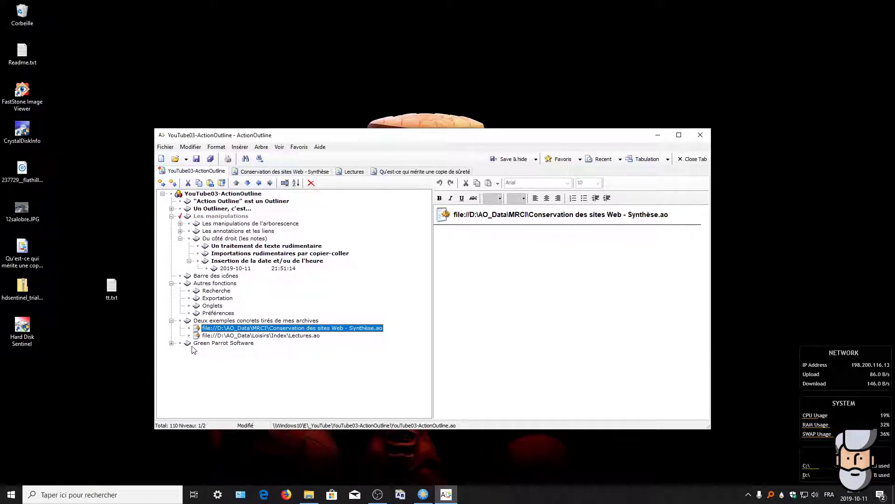
left_click(171, 343)
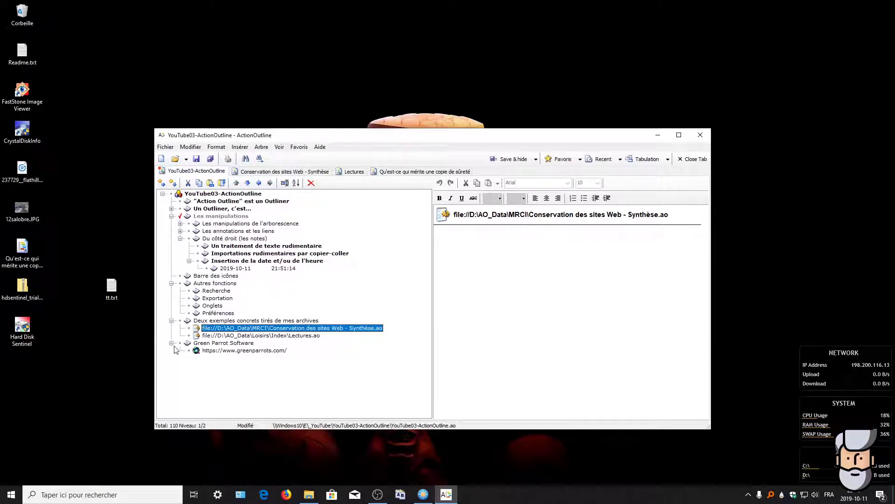
left_click(226, 344)
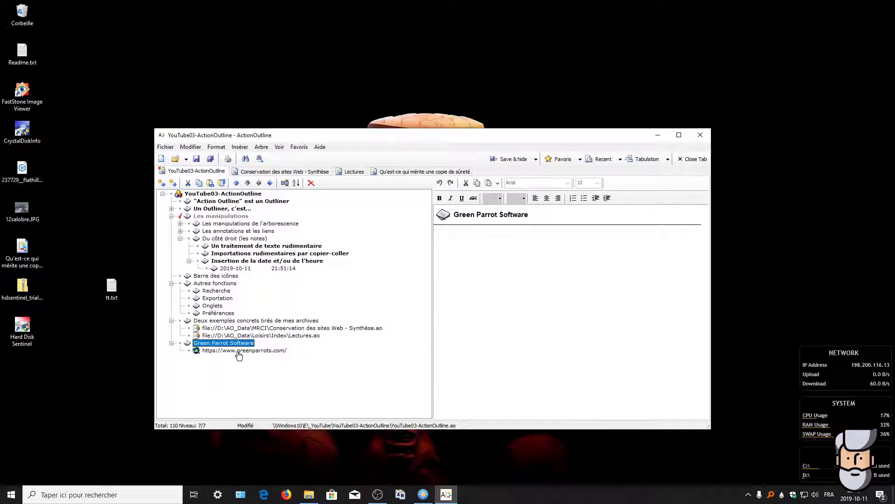
left_click(238, 354)
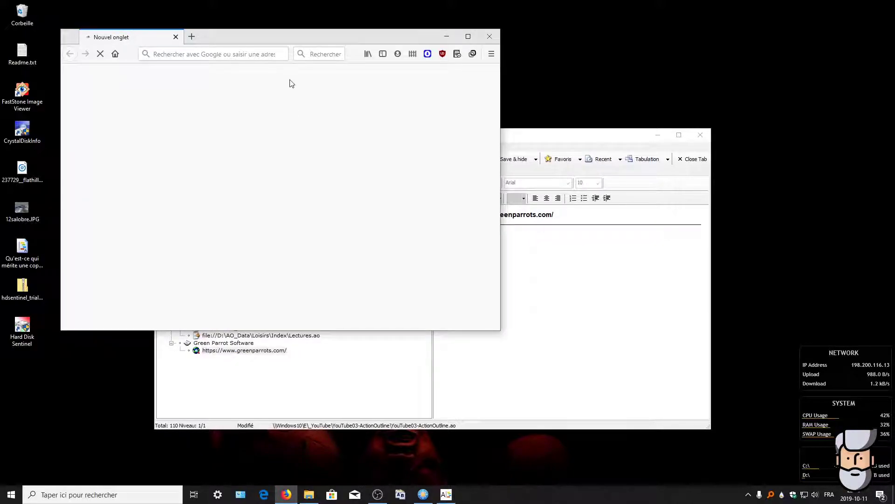
Step: Review the Green Parrots Software homepage and its ActionOutline 3.4 section in Firefox, then close Firefox
left_click_drag(304, 37, 438, 117)
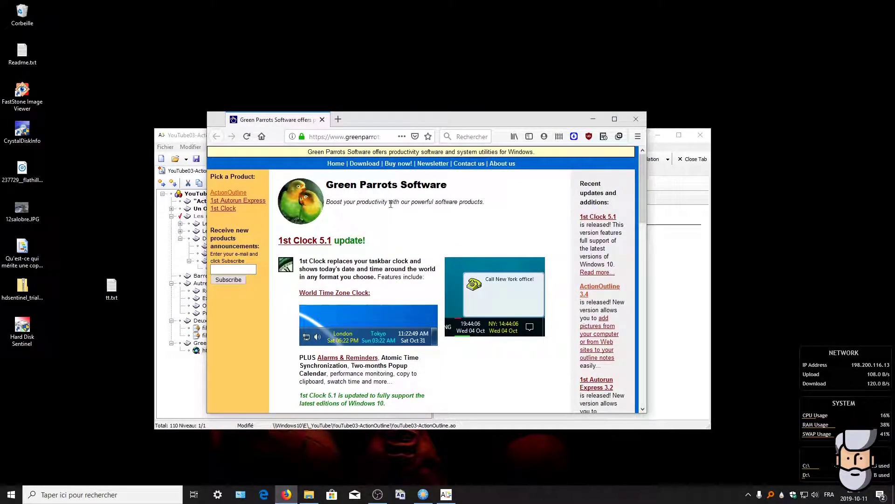
scroll(361, 202, "down", 3)
scroll(395, 206, "down", 2)
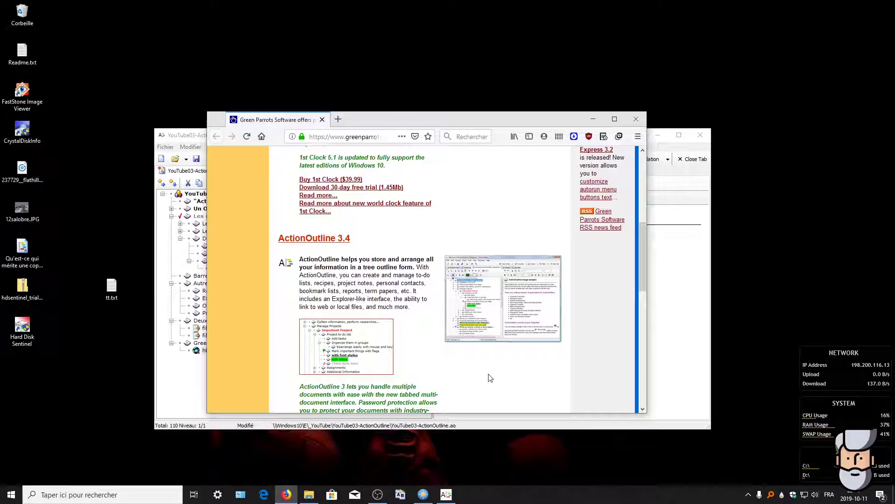
scroll(493, 370, "down", 3)
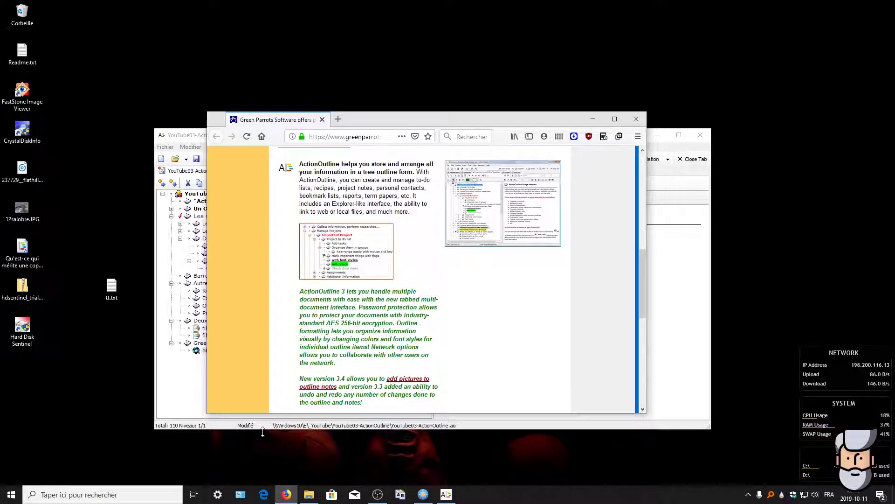
scroll(592, 376, "up", 3)
scroll(583, 373, "up", 2)
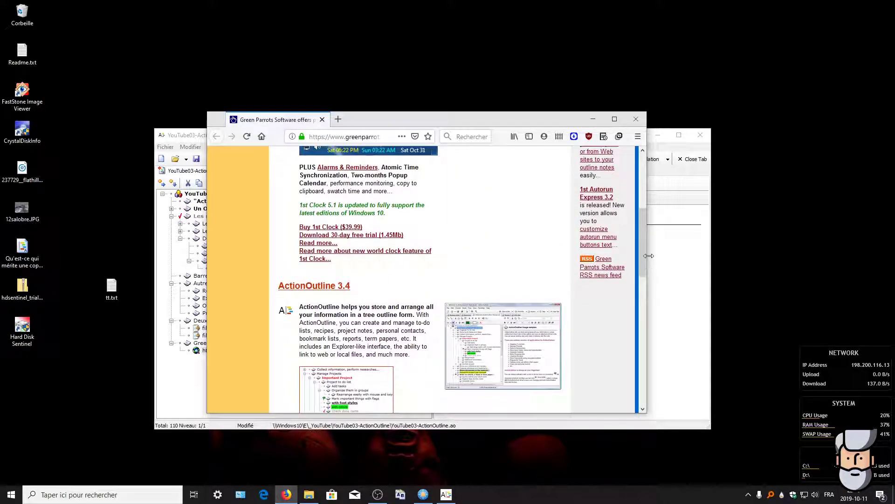
left_click_drag(643, 216, 655, 189)
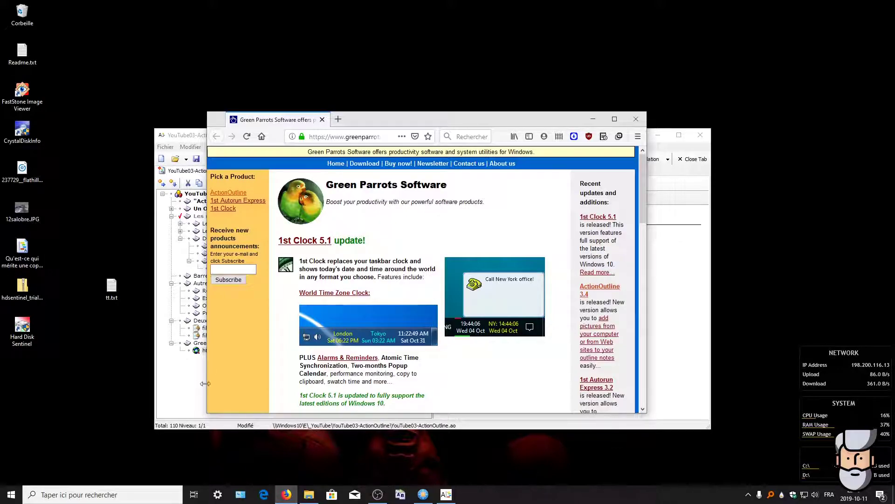
left_click(645, 123)
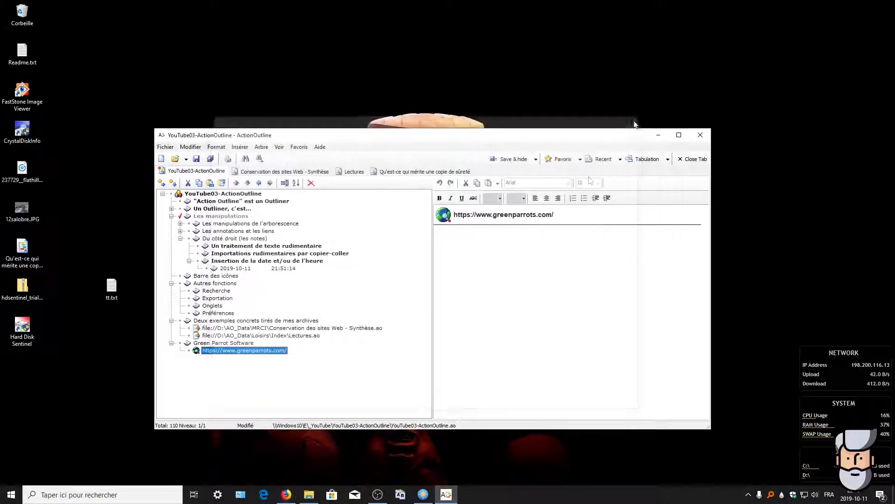